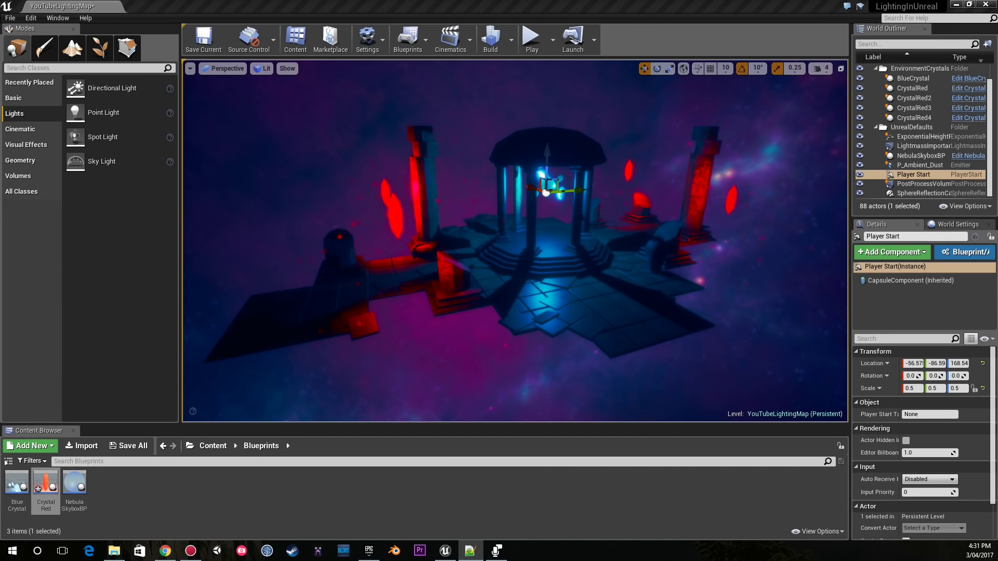
Select the PostProcessVolume in the level and turn off its Unbound option.
{"action": "right_click_drag", "start_coordinate": [514, 240], "coordinate": [520, 235]}
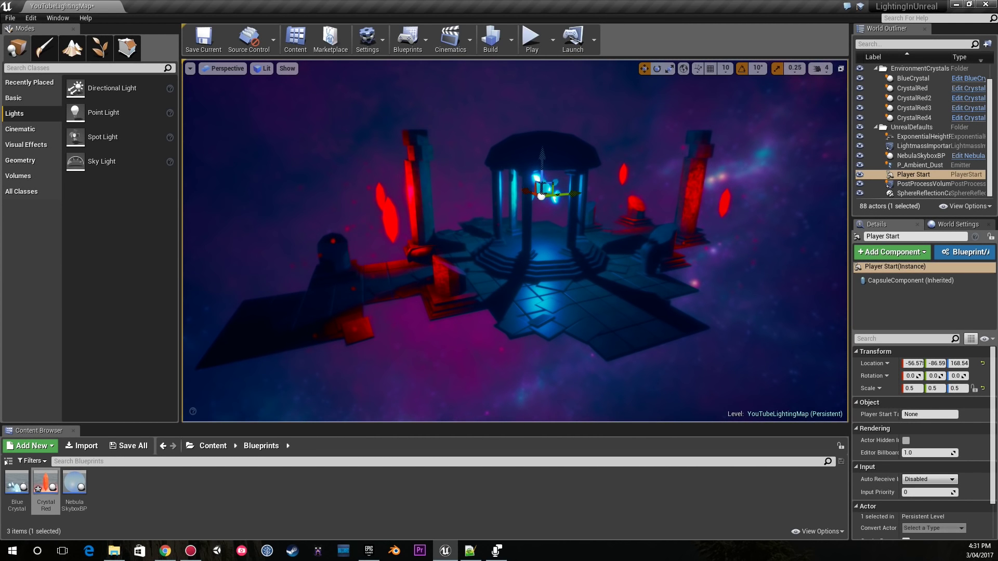
{"action": "left_click", "coordinate": [923, 146]}
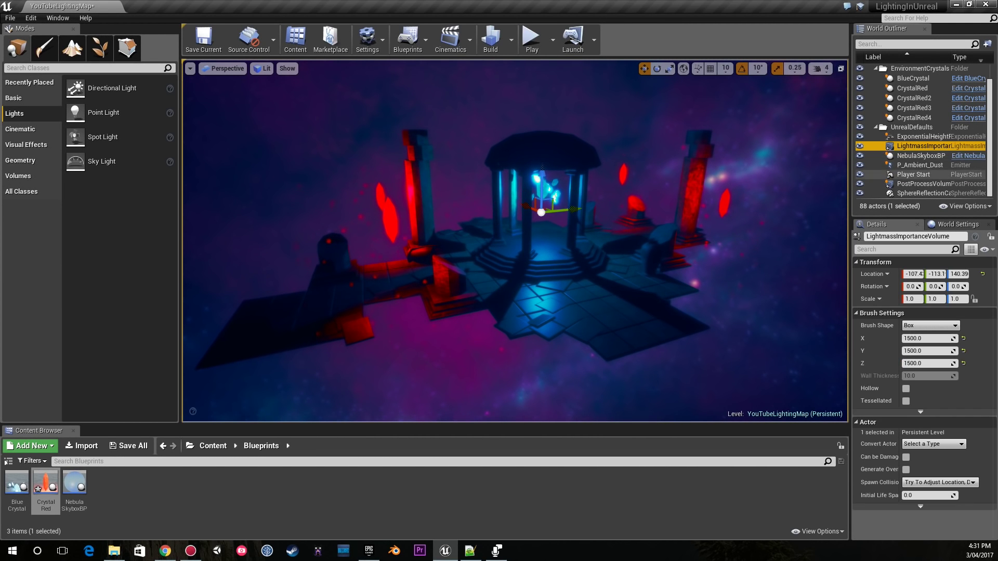
{"action": "left_click", "coordinate": [922, 156]}
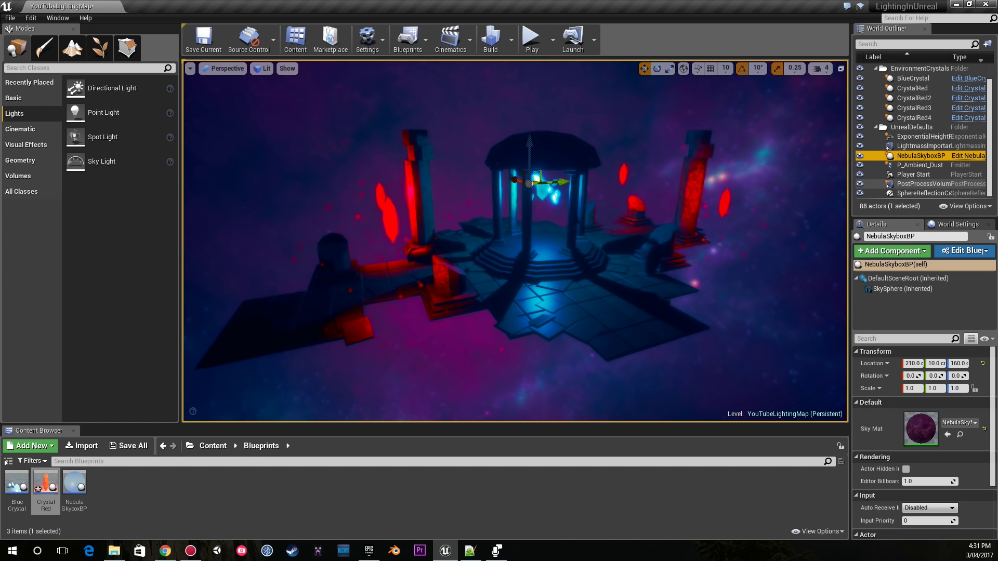
{"action": "left_click", "coordinate": [923, 184]}
{"action": "scroll", "coordinate": [925, 371], "scroll_direction": "down", "scroll_amount": 5}
{"action": "scroll", "coordinate": [923, 395], "scroll_direction": "down", "scroll_amount": 2}
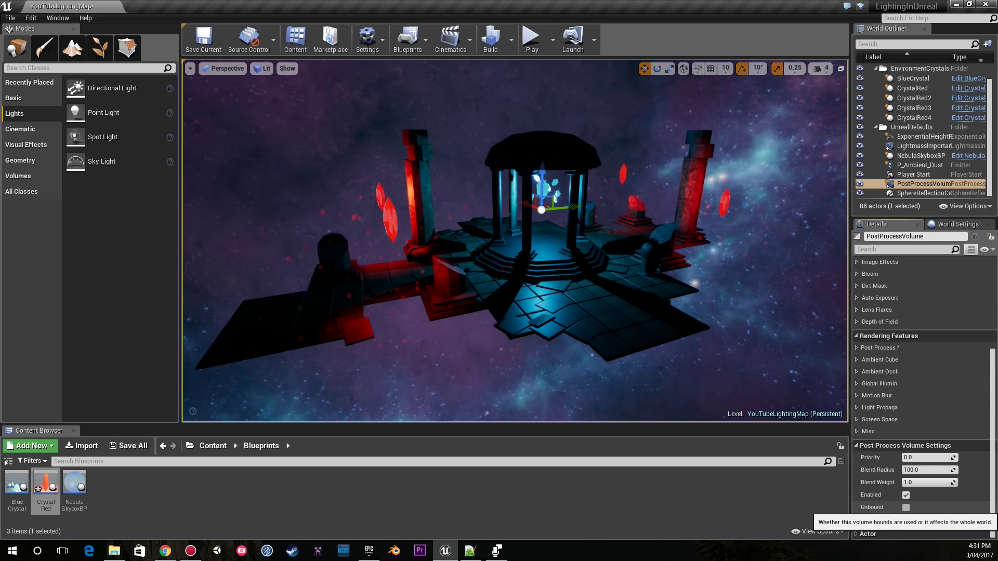
Fly around the temple scene to examine how it looks without the post-process effects.
{"action": "key", "text": "a"}
{"action": "right_click_drag", "start_coordinate": [515, 241], "coordinate": [670, 275]}
{"action": "key", "text": "w"}
{"action": "key", "text": "d"}
{"action": "key", "text": "a"}
{"action": "key", "text": "w"}
{"action": "key", "text": "s"}
{"action": "key", "text": "w"}
{"action": "key", "text": "a"}
{"action": "key", "text": "d"}
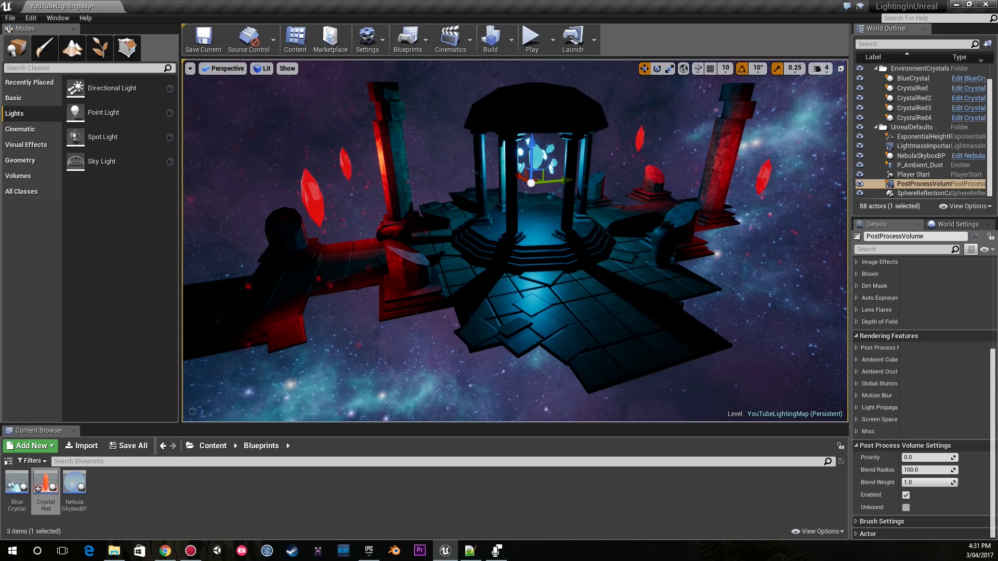
{"action": "right_click_drag", "start_coordinate": [516, 143], "coordinate": [525, 140]}
{"action": "key", "text": "s"}
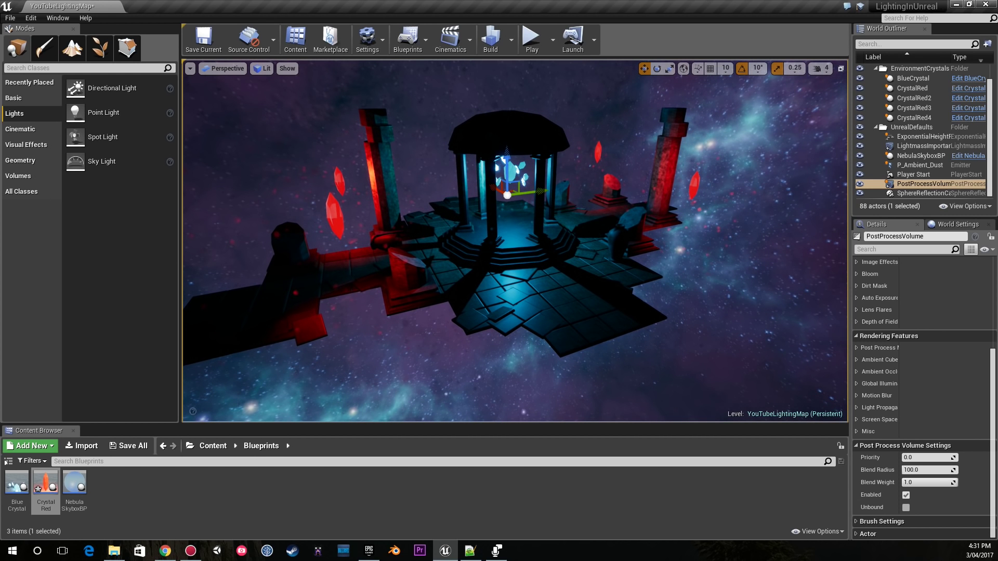
Turn the post-process volume's Unbound option back on and view the temple from several sides.
{"action": "left_click", "coordinate": [906, 508]}
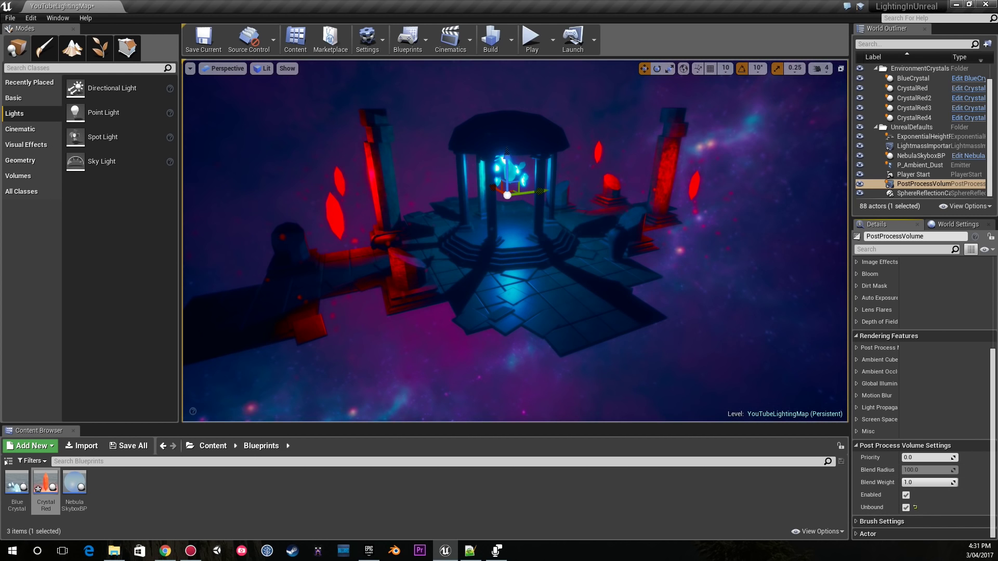
{"action": "key", "text": "s"}
{"action": "mouse_move", "coordinate": [515, 208]}
{"action": "right_mouse_down"}
{"action": "mouse_move", "coordinate": [514, 194]}
{"action": "mouse_move", "coordinate": [559, 209]}
{"action": "mouse_move", "coordinate": [488, 206]}
{"action": "mouse_move", "coordinate": [512, 208]}
{"action": "right_mouse_up"}
{"action": "key", "text": "a"}
{"action": "key", "text": "d"}
{"action": "key", "text": "a"}
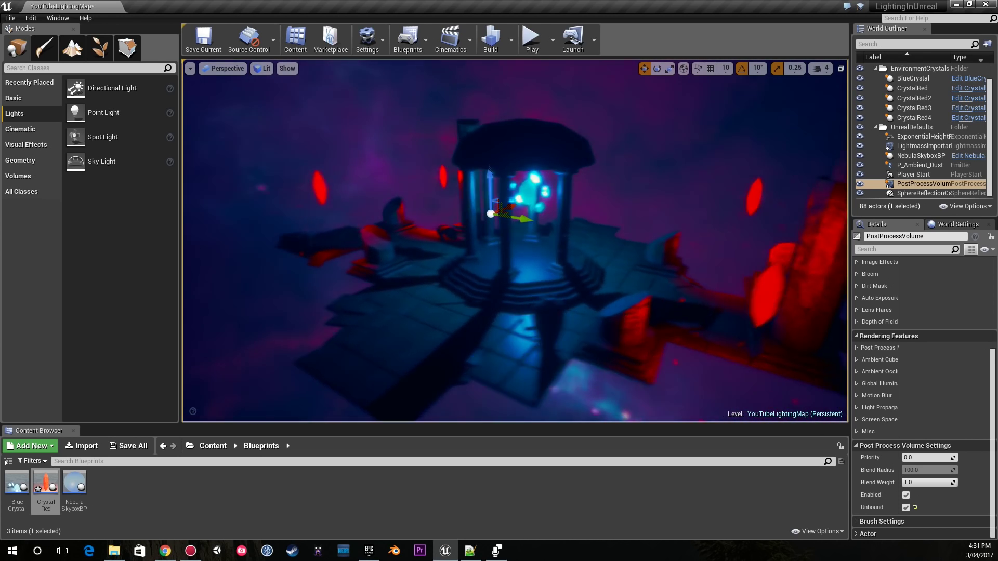
{"action": "right_click_drag", "start_coordinate": [526, 142], "coordinate": [524, 142]}
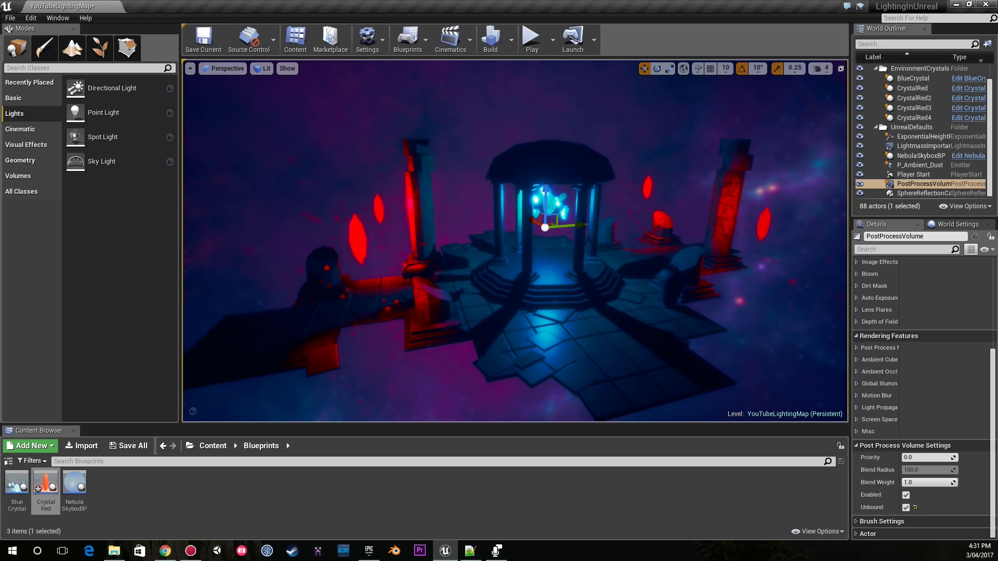
Switch to Chrome and examine the Temple Props package page on the Unity Asset Store.
{"action": "mouse_move", "coordinate": [165, 551]}
{"action": "left_click", "coordinate": [164, 500]}
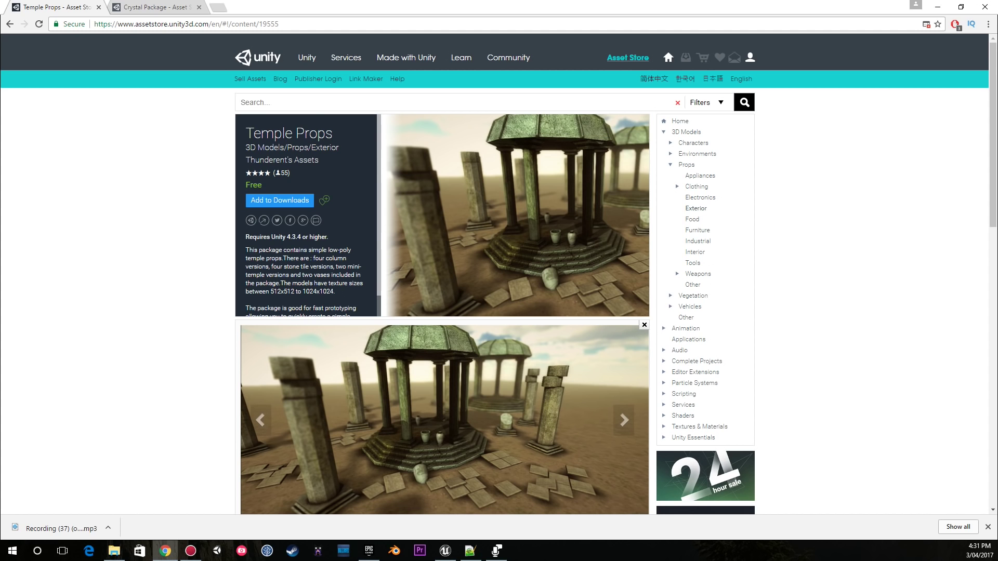
{"action": "left_click_drag", "start_coordinate": [228, 126], "coordinate": [320, 161]}
{"action": "left_click", "coordinate": [343, 172]}
{"action": "scroll", "coordinate": [498, 274], "scroll_direction": "down", "scroll_amount": 4}
Examine the Crystal Package page's details and previews, comparing them with the Temple Props page.
{"action": "key", "text": "ctrl+Tab"}
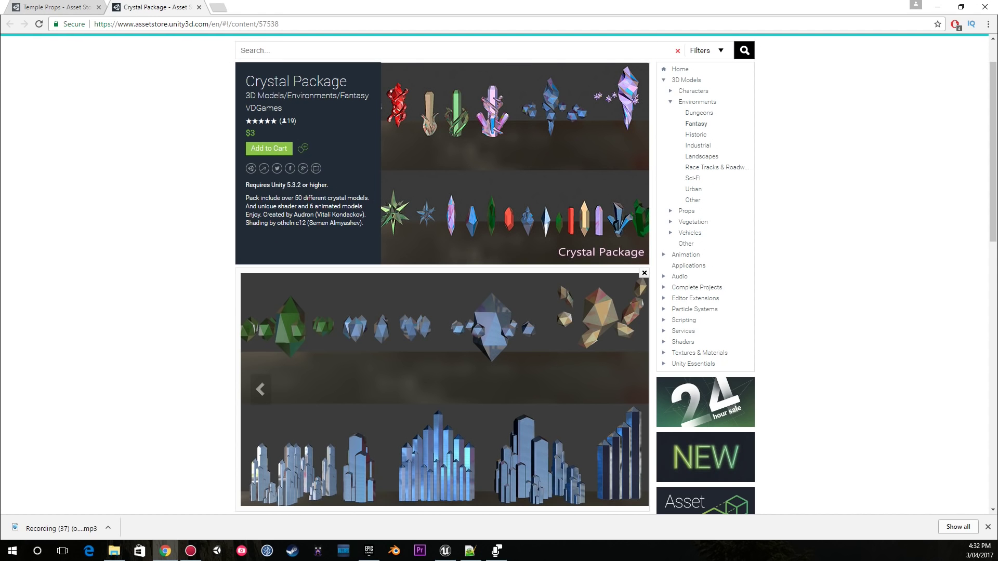
{"action": "scroll", "coordinate": [498, 274], "scroll_direction": "down", "scroll_amount": 3}
{"action": "scroll", "coordinate": [499, 274], "scroll_direction": "up", "scroll_amount": 2}
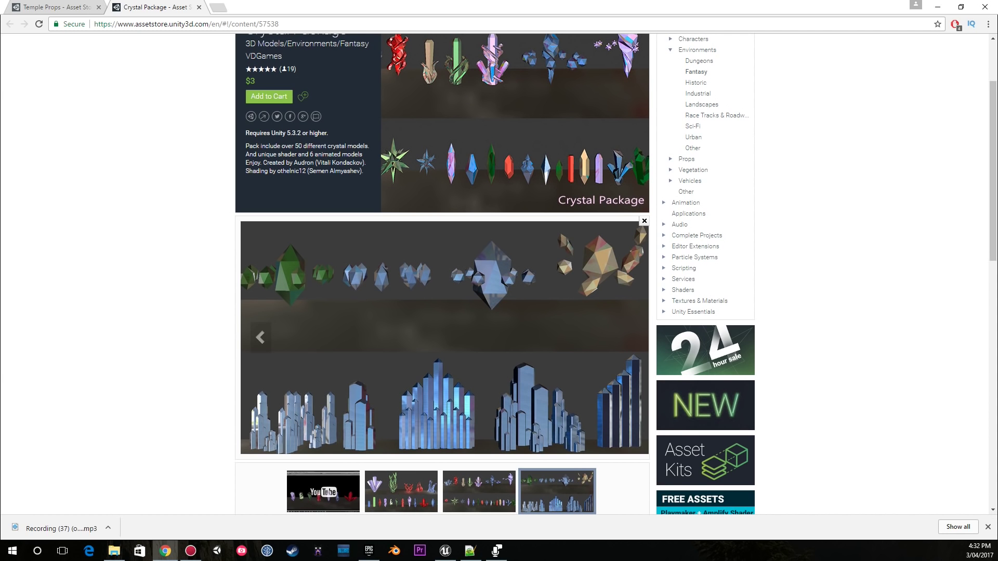
{"action": "key", "text": "ctrl+Tab"}
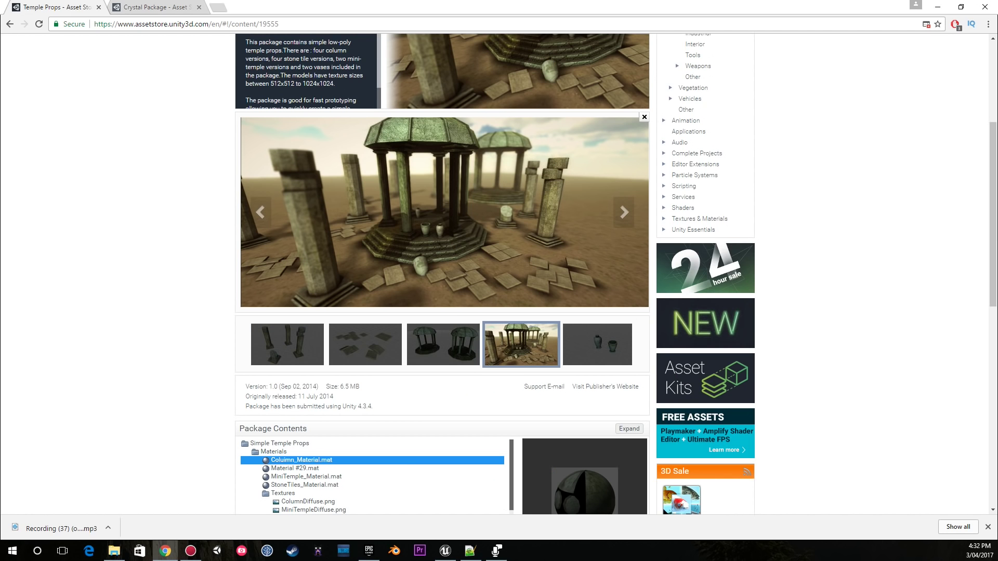
{"action": "scroll", "coordinate": [498, 274], "scroll_direction": "up", "scroll_amount": 5}
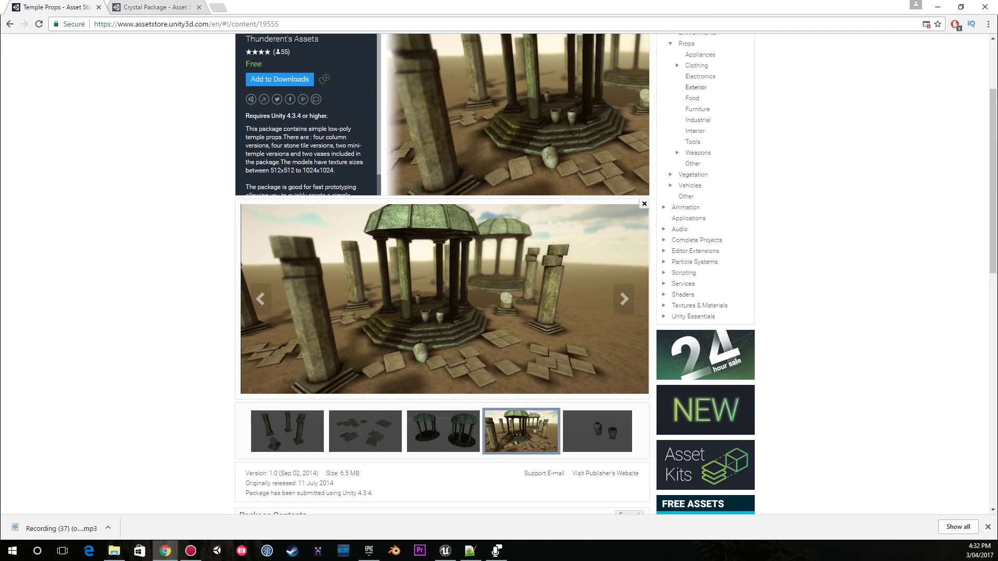
{"action": "key", "text": "ctrl+Tab"}
{"action": "scroll", "coordinate": [498, 274], "scroll_direction": "up", "scroll_amount": 2}
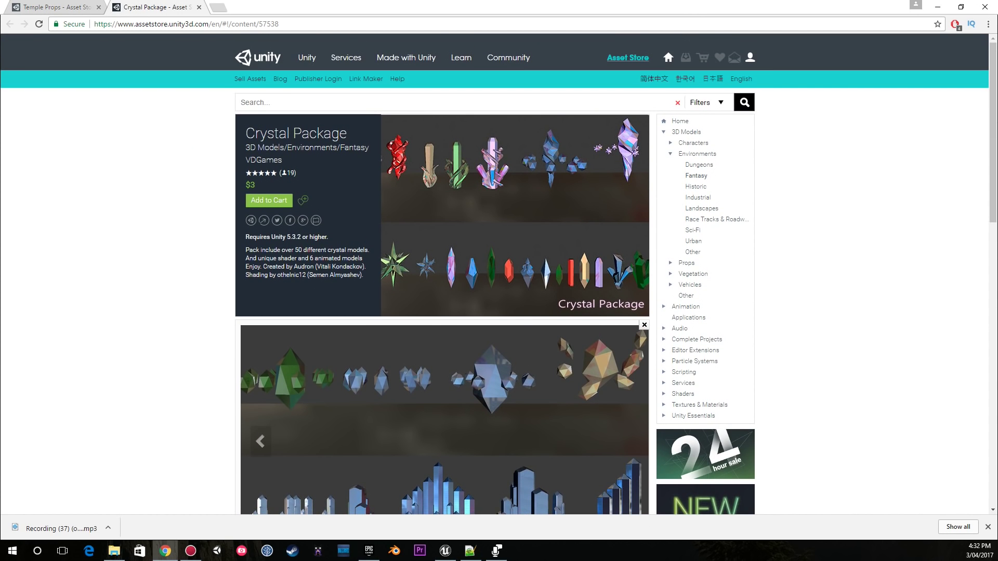
{"action": "key", "text": "ctrl+Tab"}
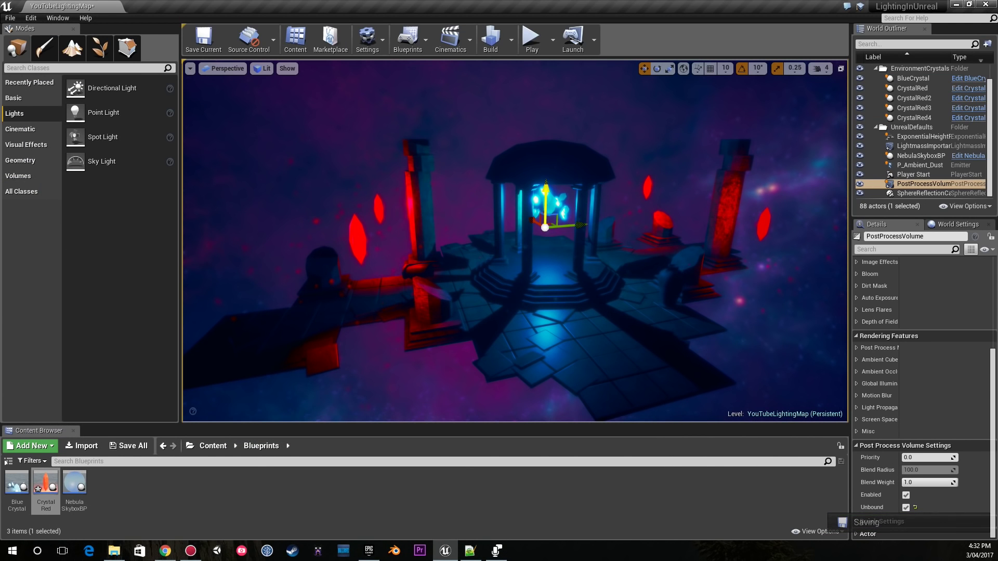
Switch to Unreal Editor, select the NebulaSkyboxBP actor and view the whole temple against the nebula sky.
{"action": "left_click", "coordinate": [543, 194]}
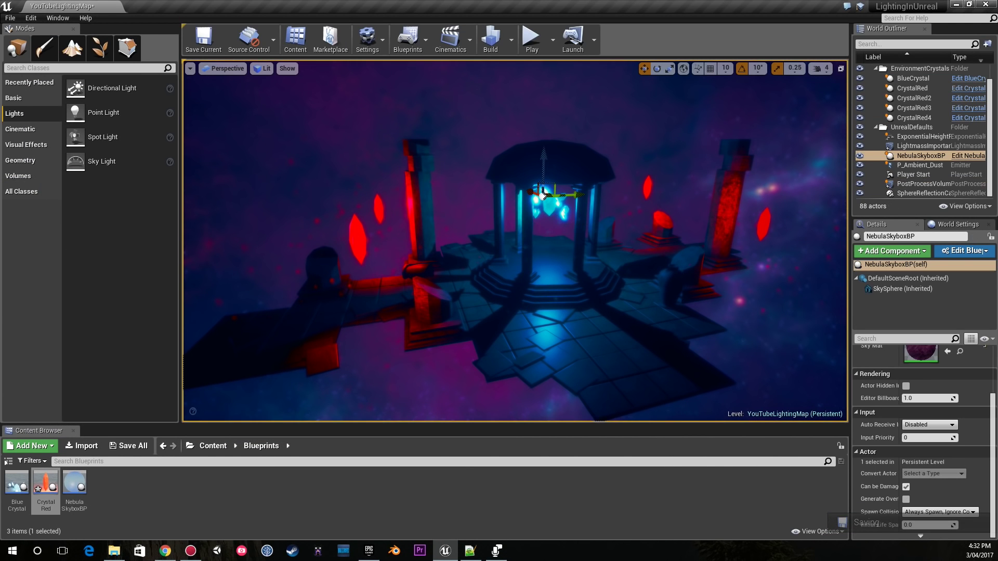
{"action": "mouse_move", "coordinate": [544, 193]}
{"action": "right_mouse_down"}
{"action": "mouse_move", "coordinate": [598, 192]}
{"action": "mouse_move", "coordinate": [588, 187]}
{"action": "mouse_move", "coordinate": [606, 156]}
{"action": "mouse_move", "coordinate": [566, 198]}
{"action": "mouse_move", "coordinate": [546, 196]}
{"action": "mouse_move", "coordinate": [564, 200]}
{"action": "mouse_move", "coordinate": [541, 187]}
{"action": "right_mouse_up"}
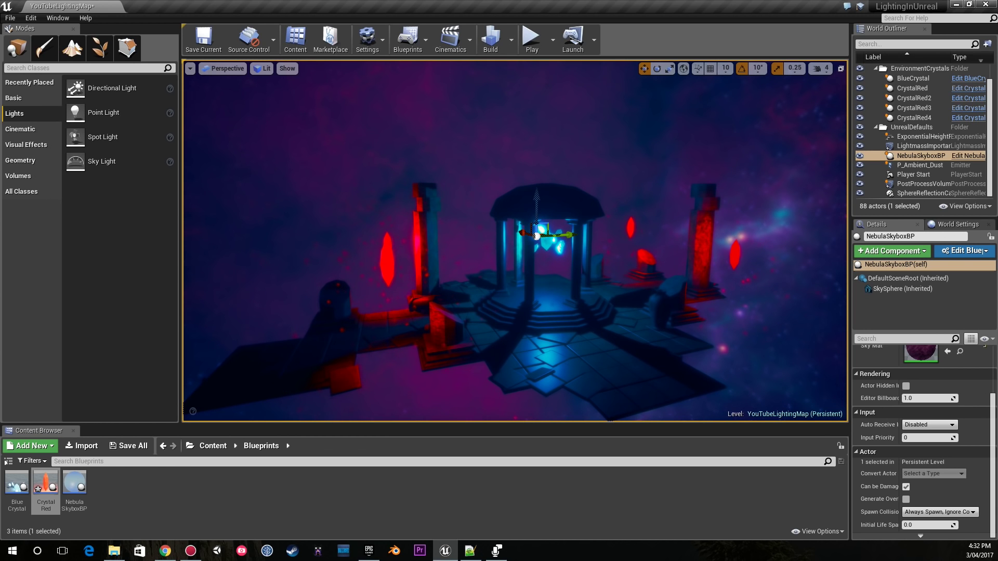
{"action": "right_click_drag", "start_coordinate": [542, 188], "coordinate": [549, 187]}
{"action": "key", "text": "s"}
{"action": "key", "text": "a"}
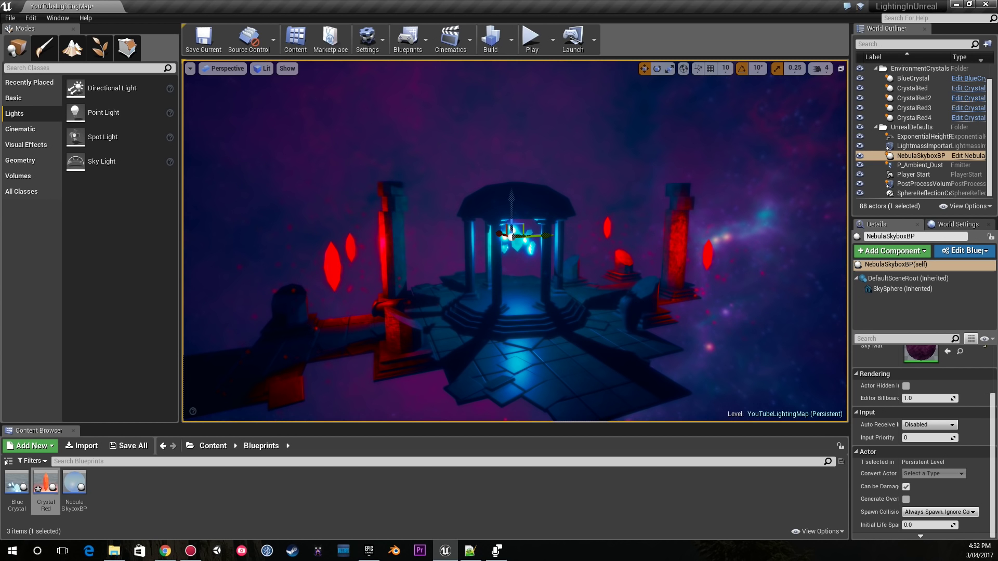
Select the red crystal nearest the front of the scene and examine the light it casts.
{"action": "left_click", "coordinate": [332, 266]}
{"action": "key", "text": "a"}
{"action": "mouse_move", "coordinate": [333, 266]}
{"action": "right_mouse_down"}
{"action": "mouse_move", "coordinate": [364, 270]}
{"action": "mouse_move", "coordinate": [317, 270]}
{"action": "right_mouse_up"}
{"action": "key", "text": "d"}
{"action": "key", "text": "w"}
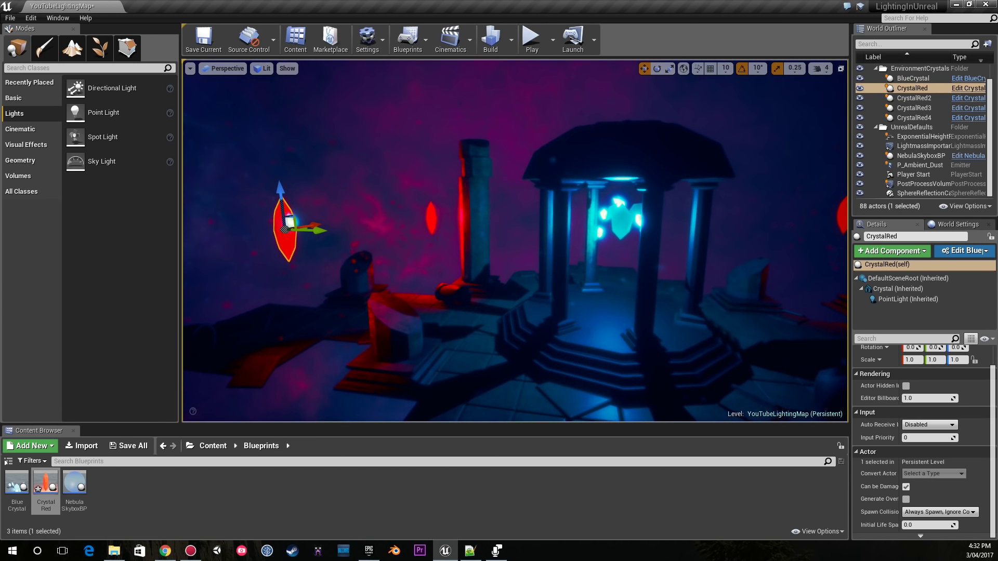
Select the blue crystal inside the temple and examine how it lights the surroundings.
{"action": "left_click", "coordinate": [621, 218]}
{"action": "mouse_move", "coordinate": [621, 218]}
{"action": "right_mouse_down"}
{"action": "mouse_move", "coordinate": [671, 220]}
{"action": "mouse_move", "coordinate": [588, 224]}
{"action": "mouse_move", "coordinate": [631, 225]}
{"action": "mouse_move", "coordinate": [697, 206]}
{"action": "mouse_move", "coordinate": [609, 211]}
{"action": "right_mouse_up"}
{"action": "key", "text": "w"}
{"action": "key", "text": "s"}
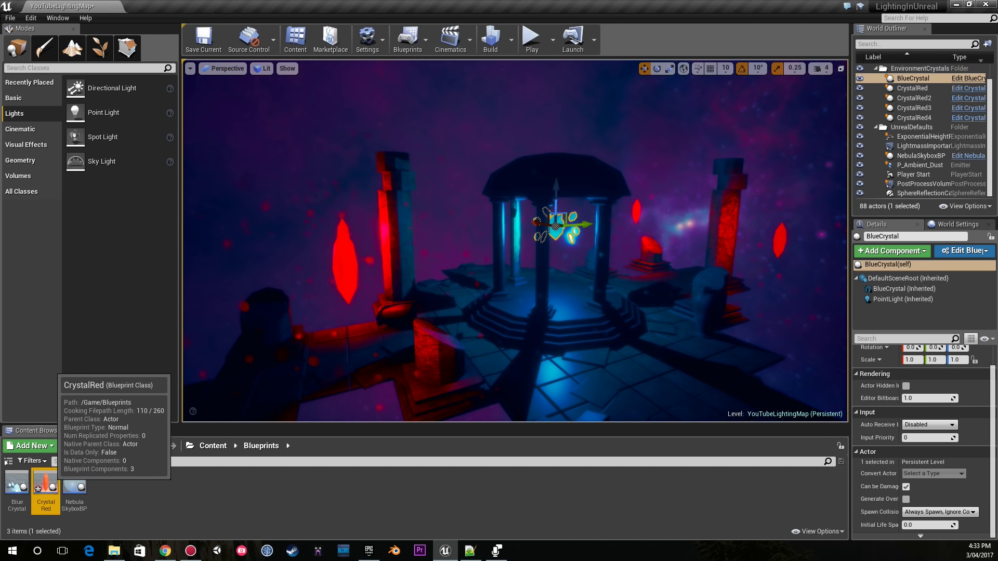
Open the CrystalRed blueprint in a maximized window and frame the crystal in its viewport.
{"action": "double_click", "coordinate": [45, 486]}
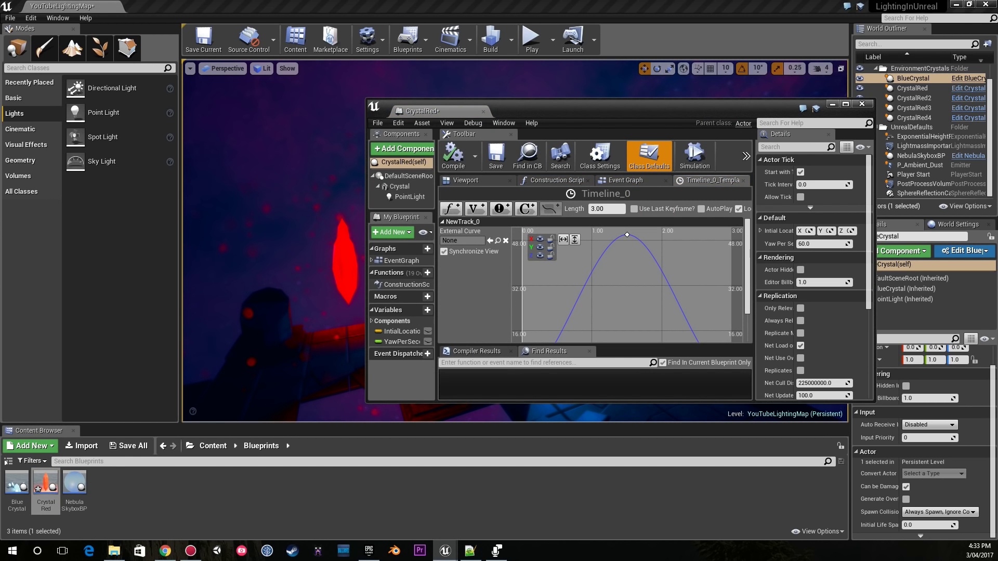
{"action": "left_click", "coordinate": [466, 180]}
{"action": "left_click_drag", "start_coordinate": [617, 110], "coordinate": [459, 0]}
{"action": "key", "text": "f"}
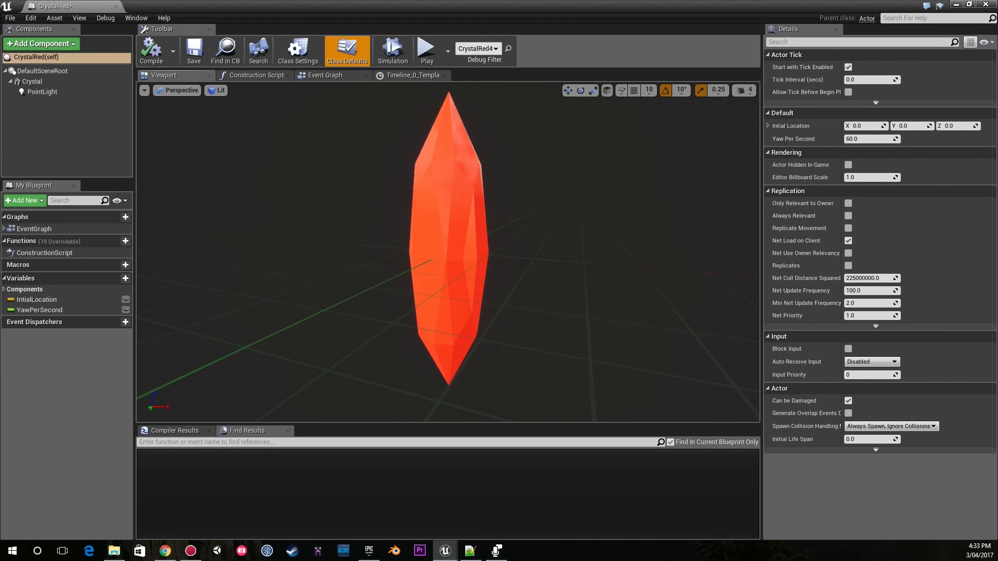
Inspect the Crystal mesh and PointLight component settings in the CrystalRed blueprint, then return to the level.
{"action": "scroll", "coordinate": [448, 252], "scroll_direction": "down", "scroll_amount": 5}
{"action": "left_click", "coordinate": [31, 82]}
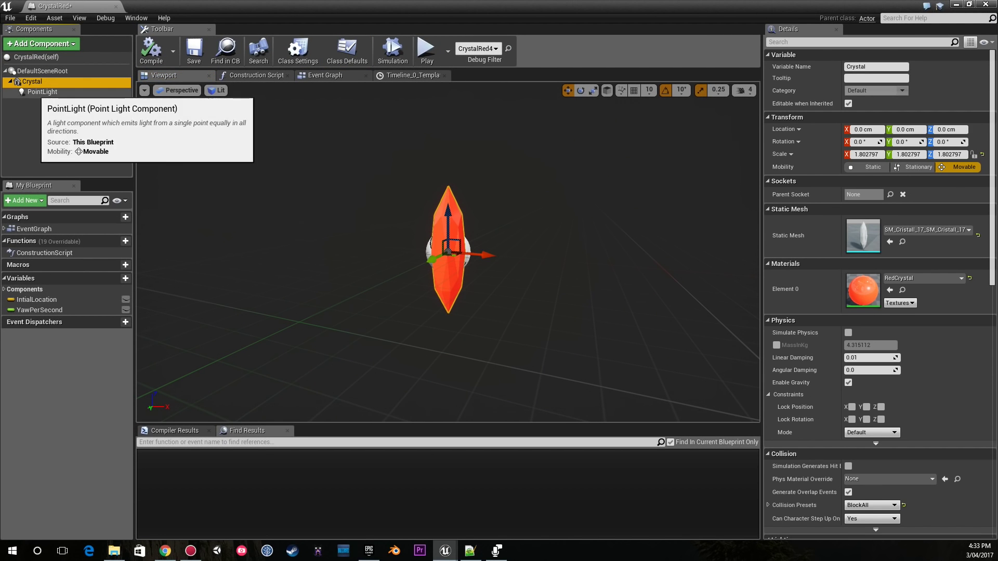
{"action": "left_click", "coordinate": [41, 92]}
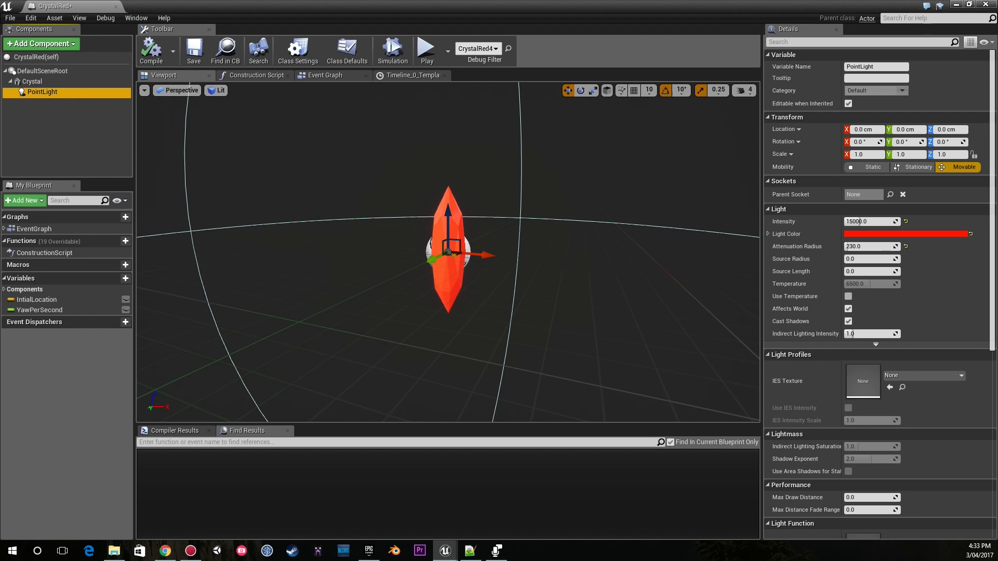
{"action": "left_click_drag", "start_coordinate": [720, 6], "coordinate": [700, 107]}
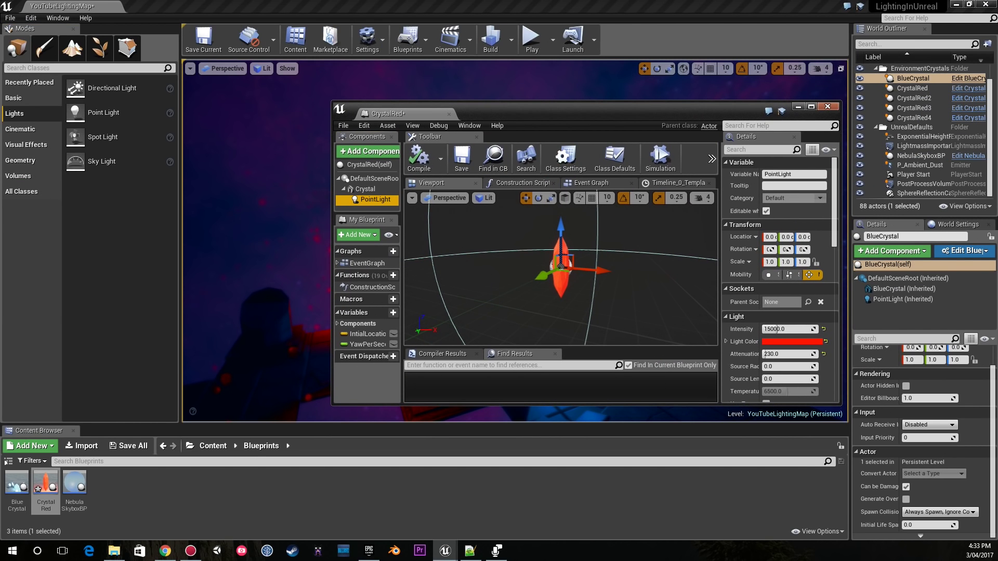
{"action": "key", "text": "super+Down"}
Try a new Point Light in front of the temple, adjust its height and delete it.
{"action": "left_click_drag", "start_coordinate": [117, 114], "coordinate": [592, 310]}
{"action": "left_click_drag", "start_coordinate": [593, 271], "coordinate": [594, 237]}
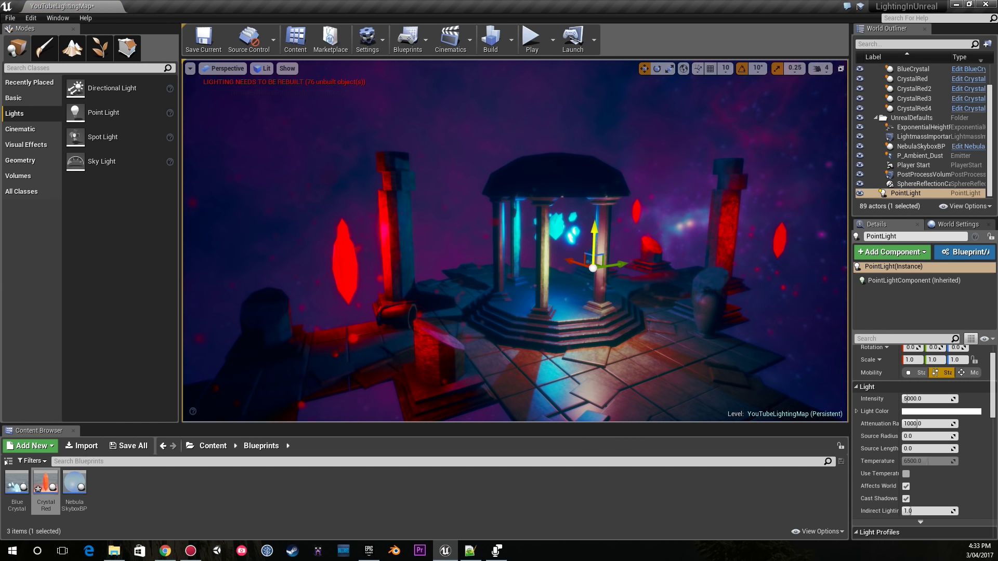
{"action": "key", "text": "Delete"}
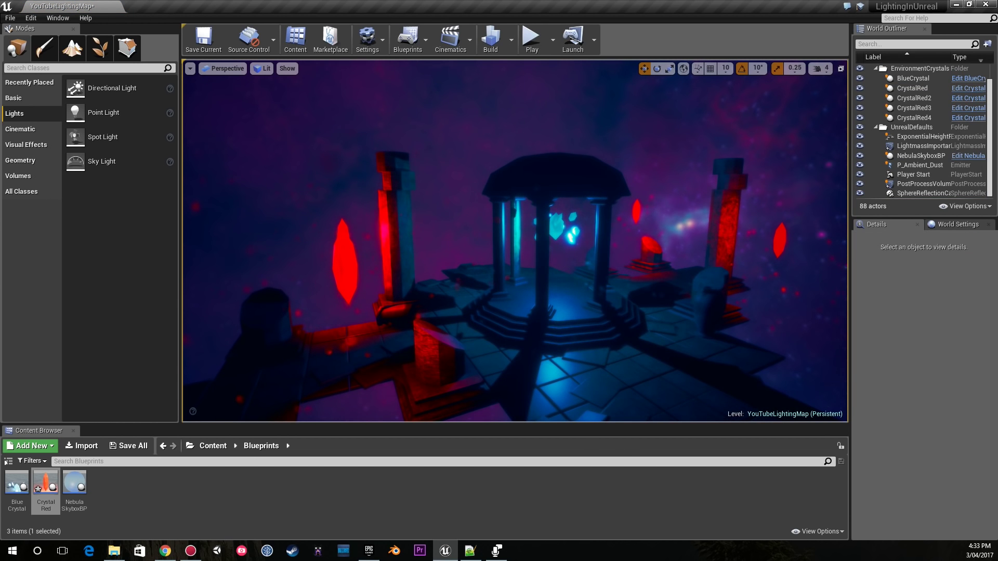
Select the front red crystal, reopen the CrystalRed blueprint to view its event graph, and close it.
{"action": "left_click", "coordinate": [344, 265]}
{"action": "double_click", "coordinate": [46, 489]}
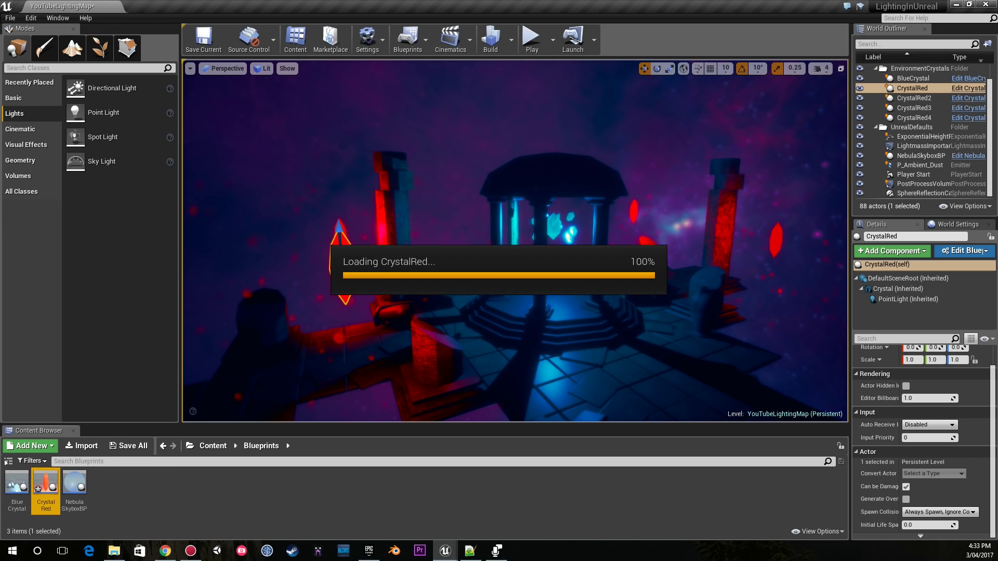
{"action": "left_click_drag", "start_coordinate": [544, 108], "coordinate": [431, 318]}
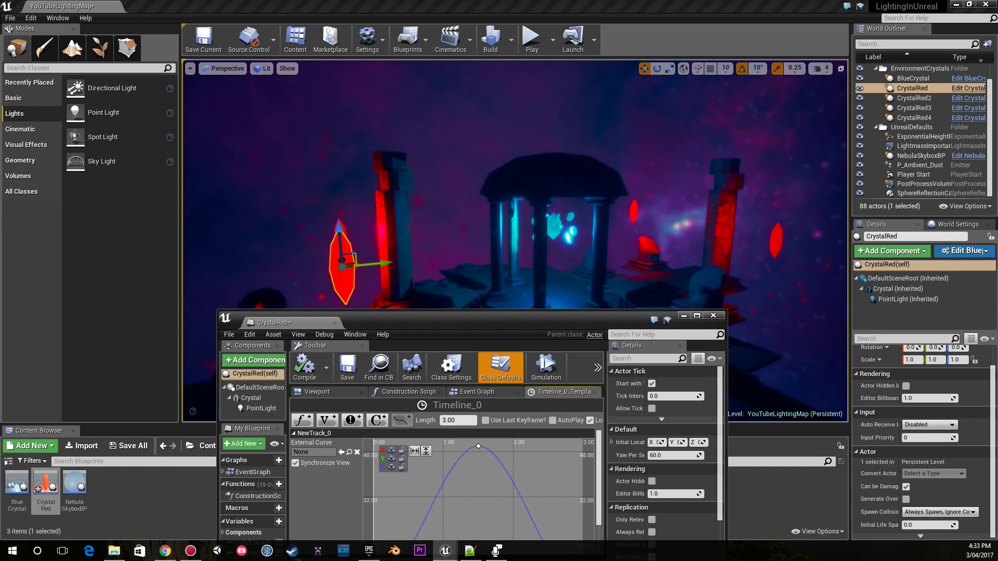
{"action": "left_click_drag", "start_coordinate": [431, 318], "coordinate": [459, 58]}
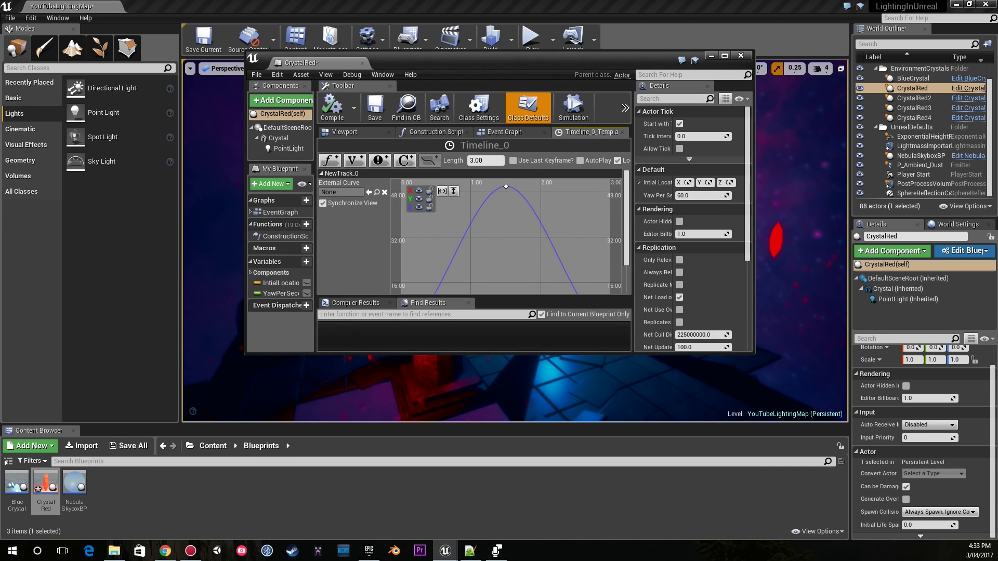
{"action": "left_click", "coordinate": [523, 132]}
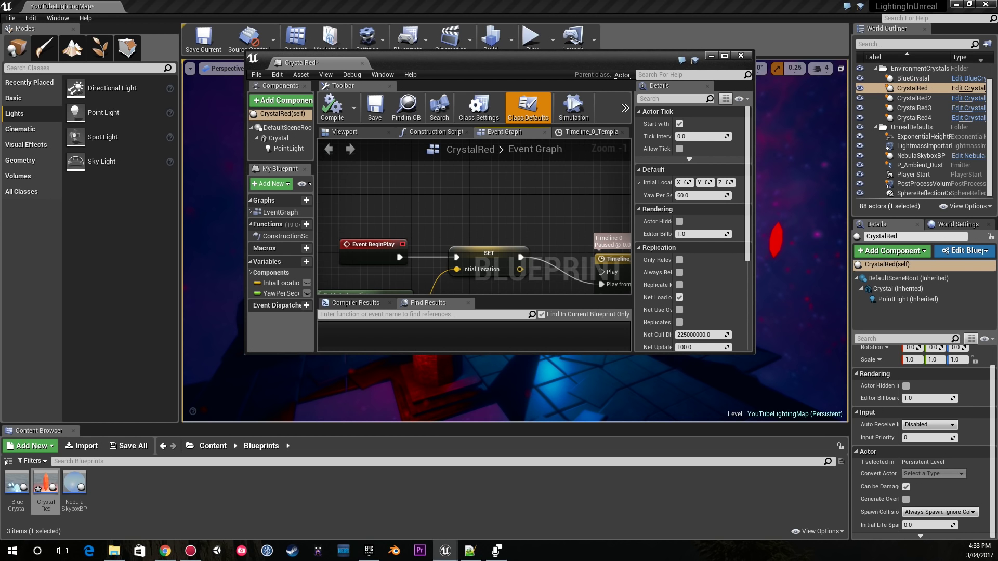
{"action": "left_click", "coordinate": [741, 56]}
Open the BlueCrystal blueprint in a maximized window, show its viewport and select the BlueCrystal mesh component.
{"action": "double_click", "coordinate": [18, 489]}
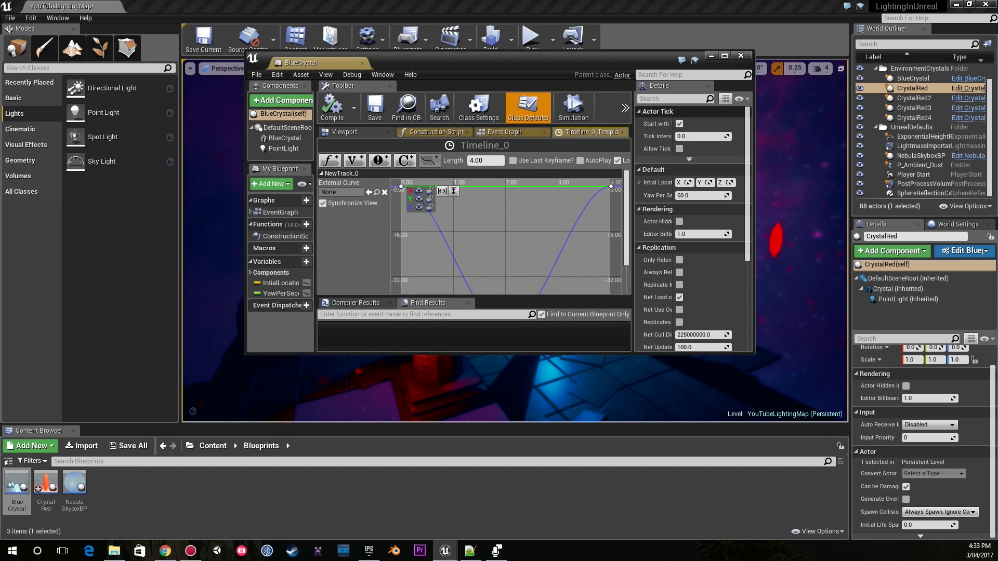
{"action": "left_click", "coordinate": [725, 56]}
{"action": "left_click", "coordinate": [183, 76]}
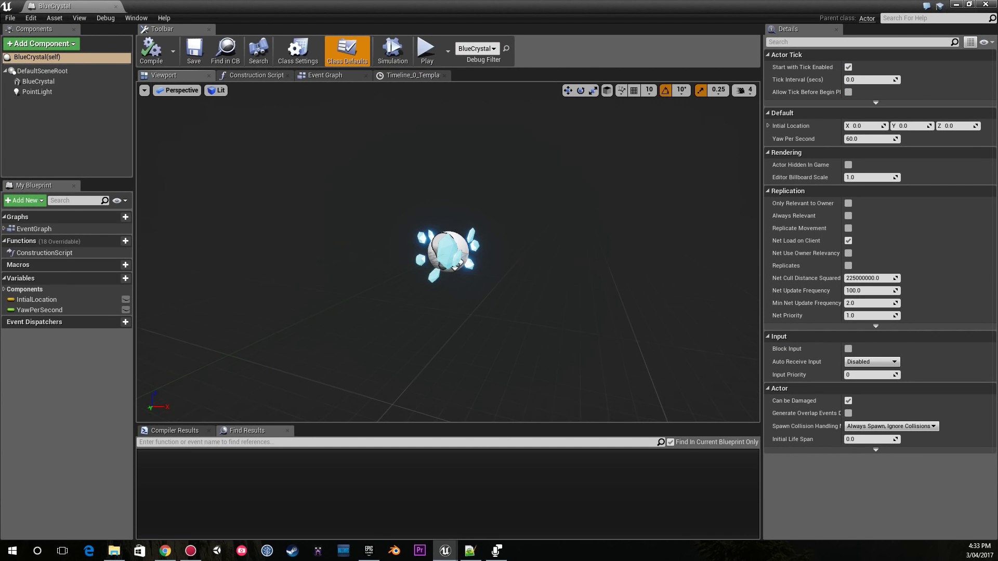
{"action": "left_click", "coordinate": [38, 81]}
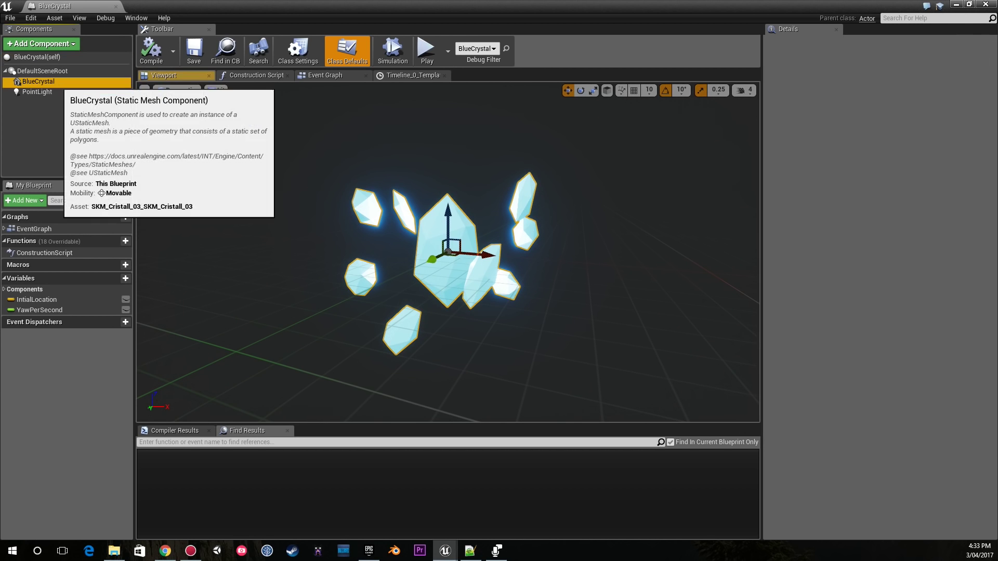
Parent the PointLight under the BlueCrystal mesh component and show the mesh component's details.
{"action": "left_click", "coordinate": [37, 92]}
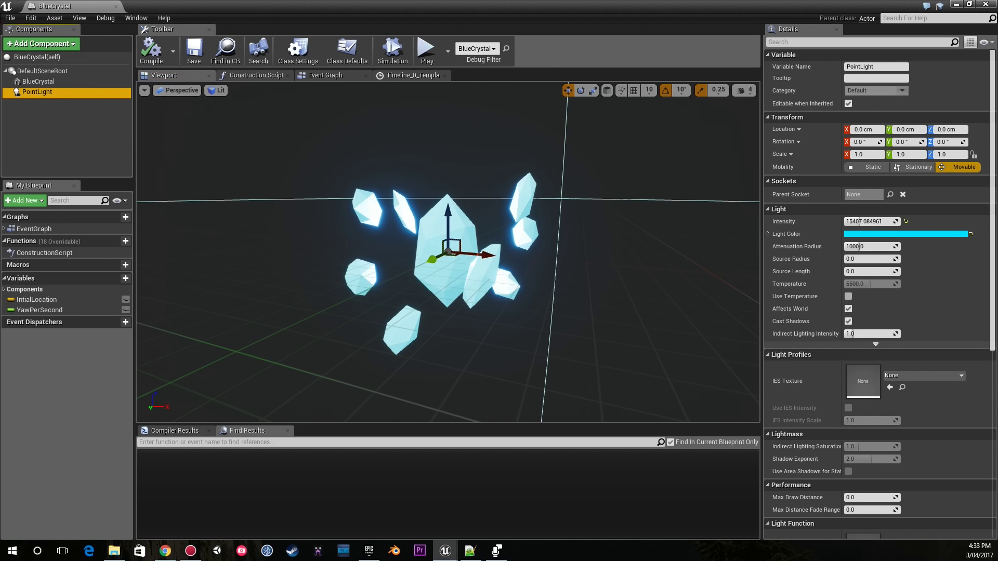
{"action": "left_click", "coordinate": [38, 81]}
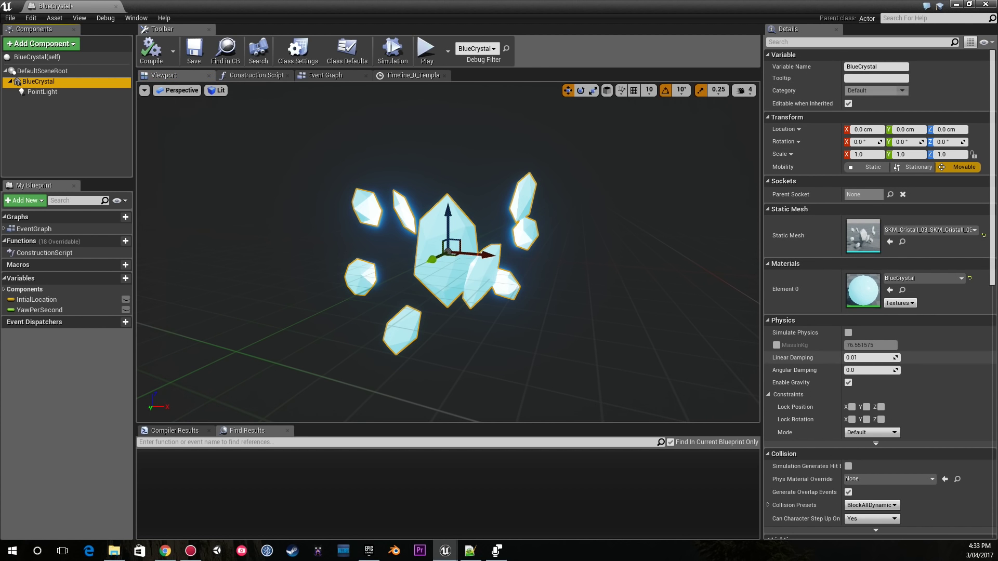
Open the BlueCrystal material, inspect the colour constant feeding Base Color and Emissive Color, and return to the blueprint.
{"action": "double_click", "coordinate": [863, 290]}
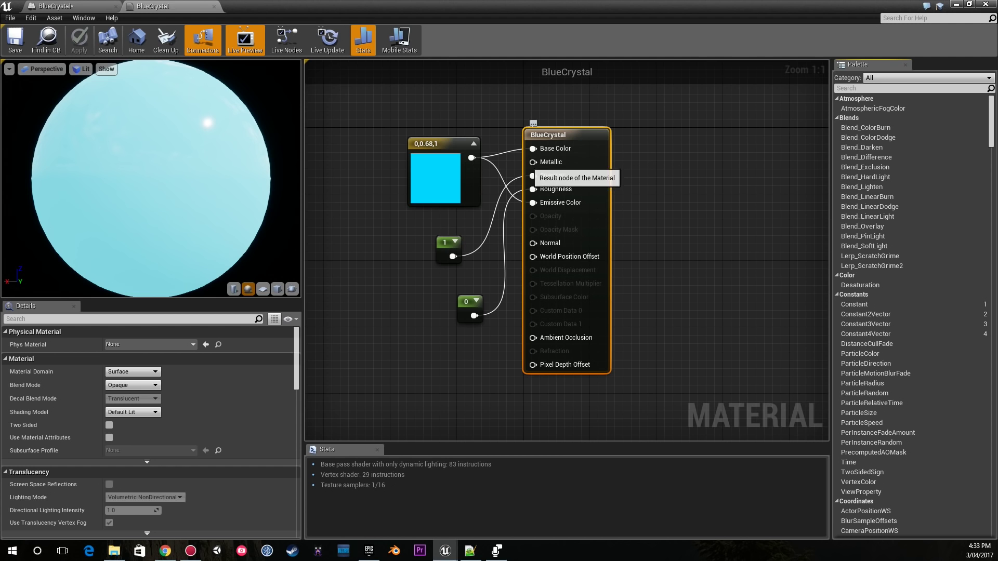
{"action": "left_click", "coordinate": [436, 171]}
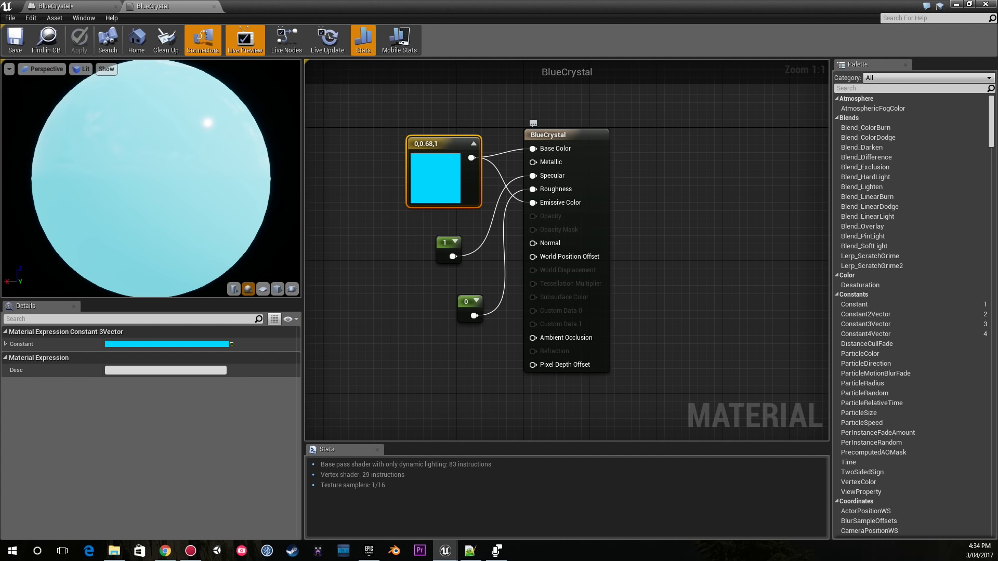
{"action": "left_click", "coordinate": [73, 6]}
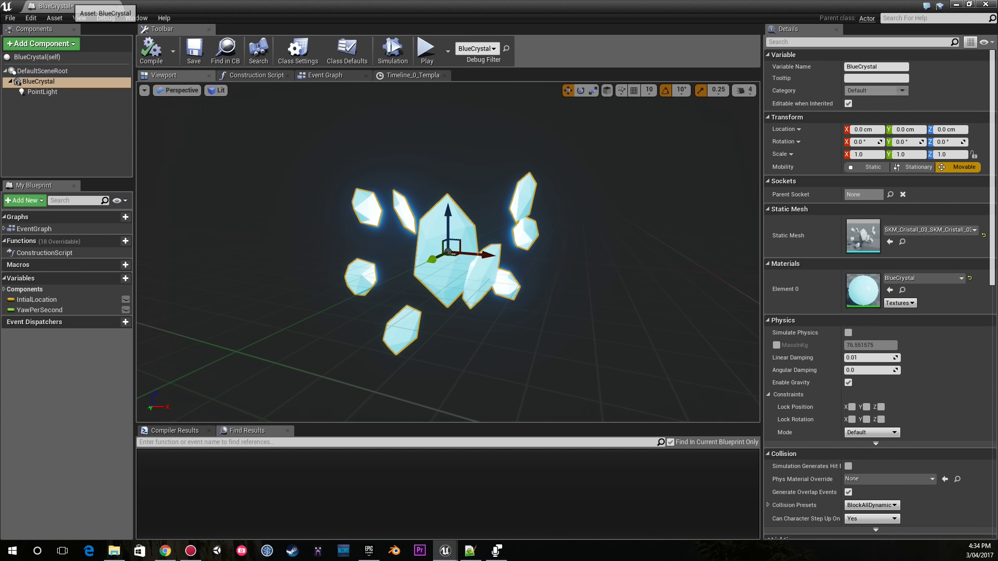
Compile and save the BlueCrystal blueprint, then close it to return to the level.
{"action": "left_click", "coordinate": [151, 50]}
{"action": "left_click", "coordinate": [194, 51]}
{"action": "left_click", "coordinate": [116, 6]}
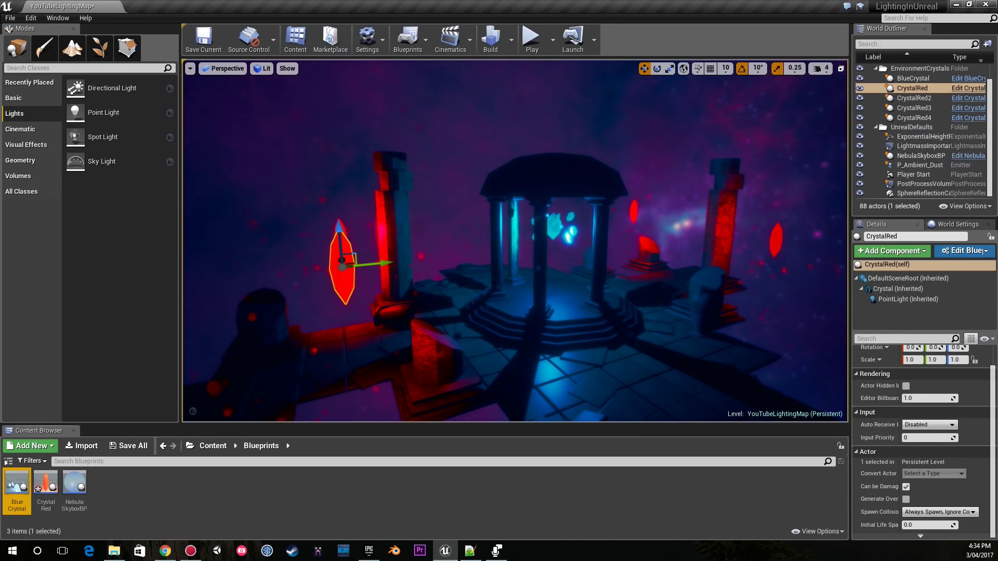
Try moving the front CrystalRed across the scene to see its light on the temple, then undo the move.
{"action": "right_click_drag", "start_coordinate": [515, 239], "coordinate": [470, 254]}
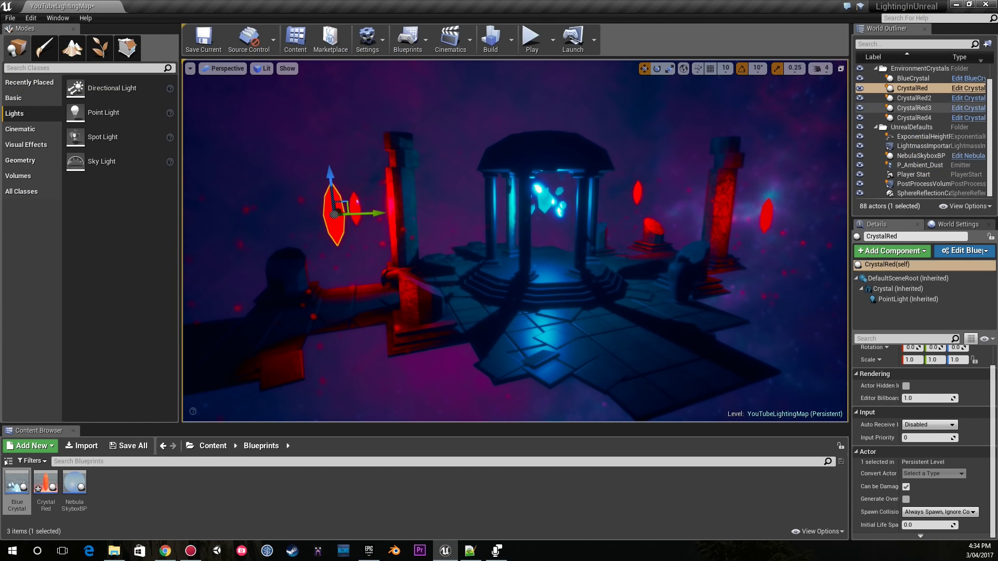
{"action": "double_click", "coordinate": [919, 69]}
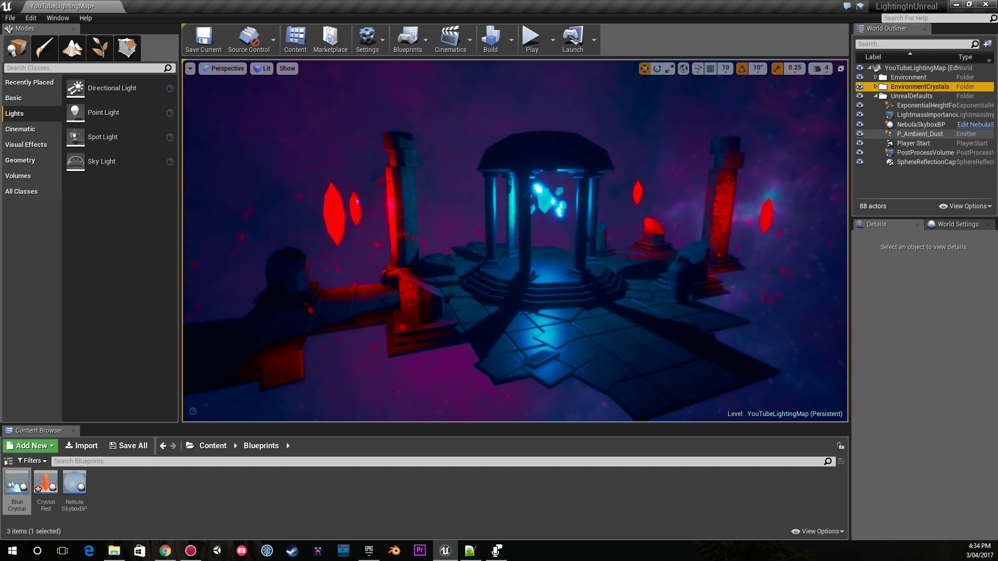
{"action": "left_click", "coordinate": [333, 202]}
{"action": "left_click_drag", "start_coordinate": [364, 214], "coordinate": [599, 207]}
{"action": "key", "text": "ctrl+z"}
{"action": "key", "text": "a"}
{"action": "right_click_drag", "start_coordinate": [599, 207], "coordinate": [694, 221]}
{"action": "key", "text": "s"}
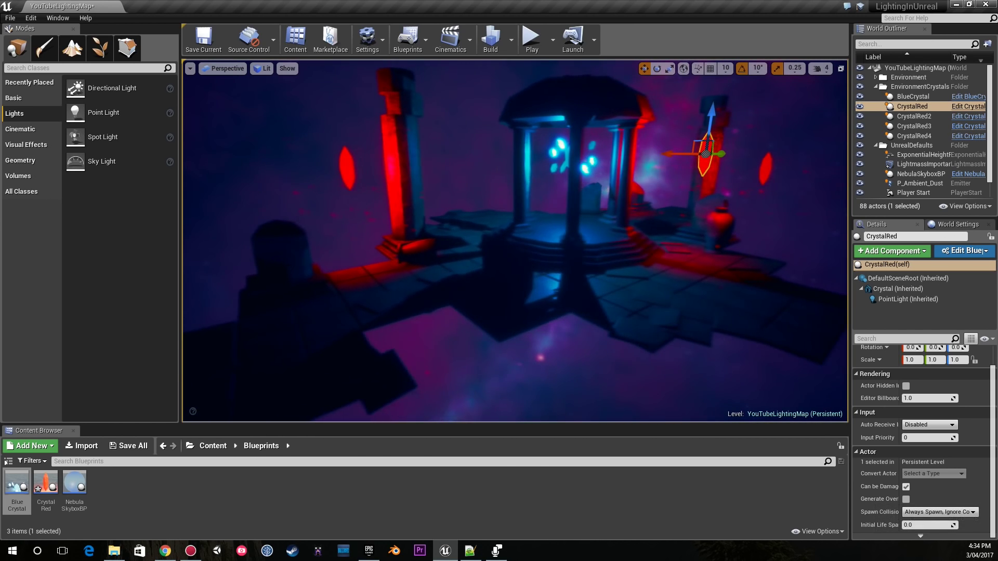
{"action": "key", "text": "ctrl+z"}
{"action": "key", "text": "w"}
{"action": "mouse_move", "coordinate": [599, 207]}
{"action": "right_mouse_down"}
{"action": "mouse_move", "coordinate": [585, 208]}
{"action": "mouse_move", "coordinate": [583, 232]}
{"action": "mouse_move", "coordinate": [567, 221]}
{"action": "mouse_move", "coordinate": [606, 199]}
{"action": "right_mouse_up"}
{"action": "key", "text": "s"}
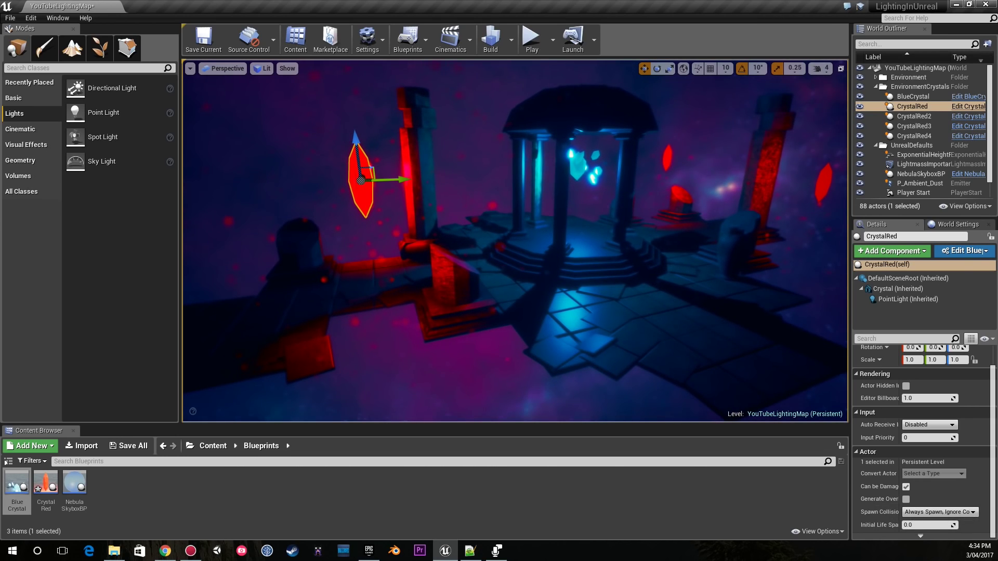
Play the level in full screen to view the lit temple, then stop the play session.
{"action": "left_click", "coordinate": [531, 37]}
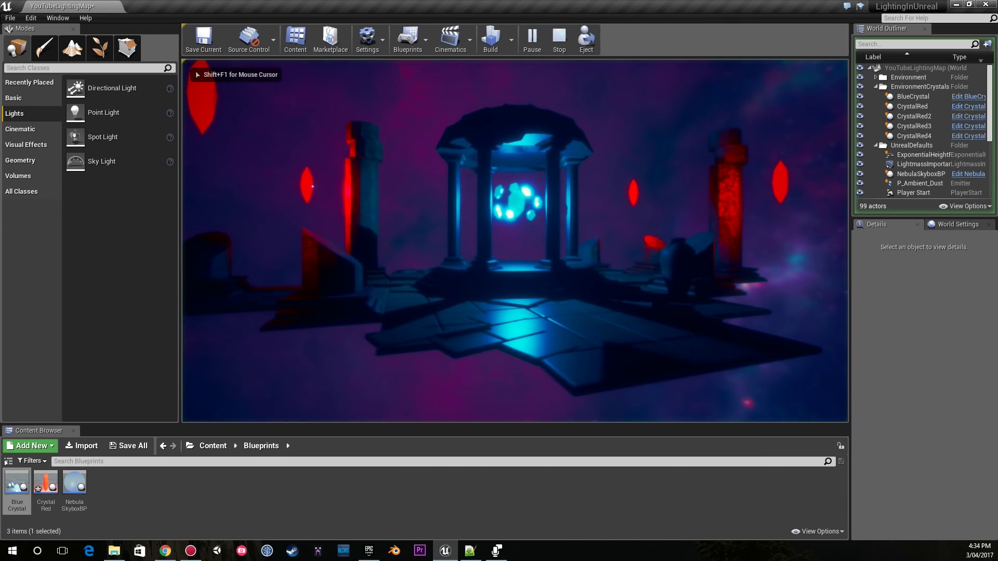
{"action": "key", "text": "F11"}
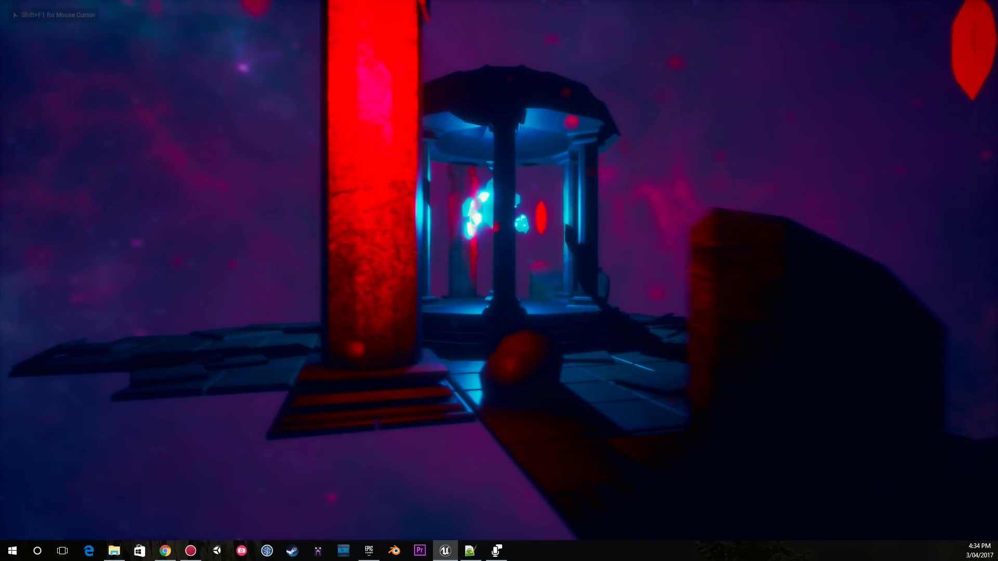
{"action": "key", "text": "F11"}
{"action": "key", "text": "Escape"}
Select the Lightmass Importance Volume and examine the temple scene from several angles.
{"action": "right_click_drag", "start_coordinate": [514, 240], "coordinate": [491, 247]}
{"action": "scroll", "coordinate": [925, 165], "scroll_direction": "down", "scroll_amount": 1}
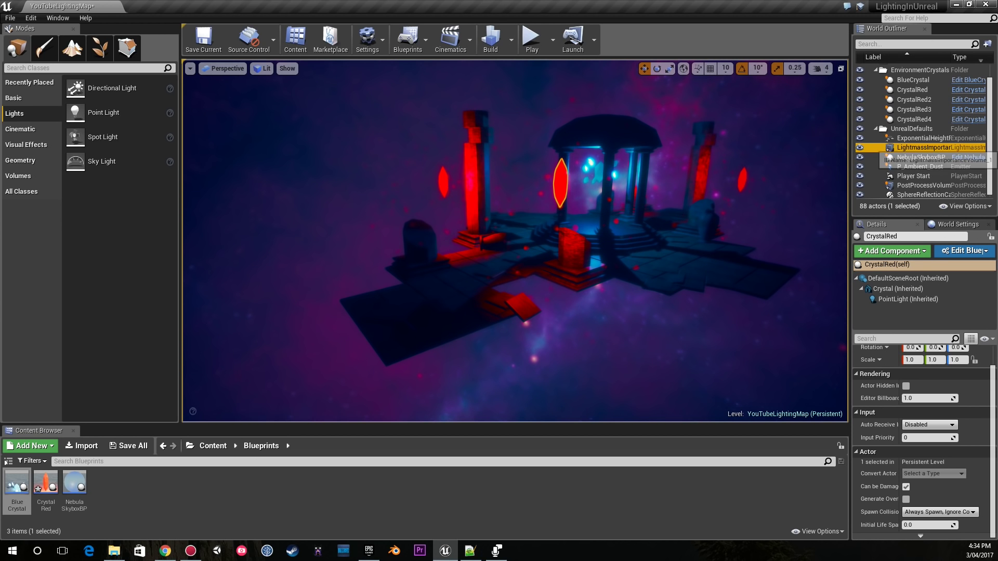
{"action": "left_click", "coordinate": [923, 148]}
{"action": "scroll", "coordinate": [924, 156], "scroll_direction": "up", "scroll_amount": 1}
{"action": "mouse_move", "coordinate": [520, 241]}
{"action": "right_mouse_down"}
{"action": "mouse_move", "coordinate": [505, 235]}
{"action": "mouse_move", "coordinate": [559, 257]}
{"action": "mouse_move", "coordinate": [511, 245]}
{"action": "mouse_move", "coordinate": [553, 246]}
{"action": "mouse_move", "coordinate": [497, 234]}
{"action": "mouse_move", "coordinate": [505, 234]}
{"action": "right_mouse_up"}
{"action": "key", "text": "w"}
{"action": "key", "text": "s"}
{"action": "key", "text": "w"}
{"action": "key", "text": "s"}
{"action": "key", "text": "d"}
Select the MiniTemple2 mesh in front of the floating crystals and open its MiniTemple_Material.
{"action": "left_click", "coordinate": [526, 361]}
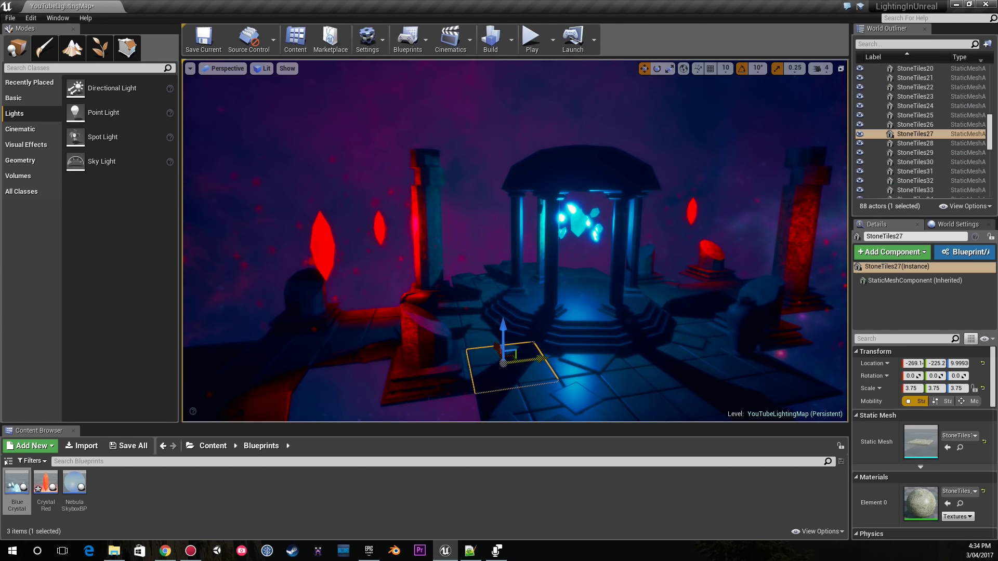
{"action": "left_click", "coordinate": [547, 336]}
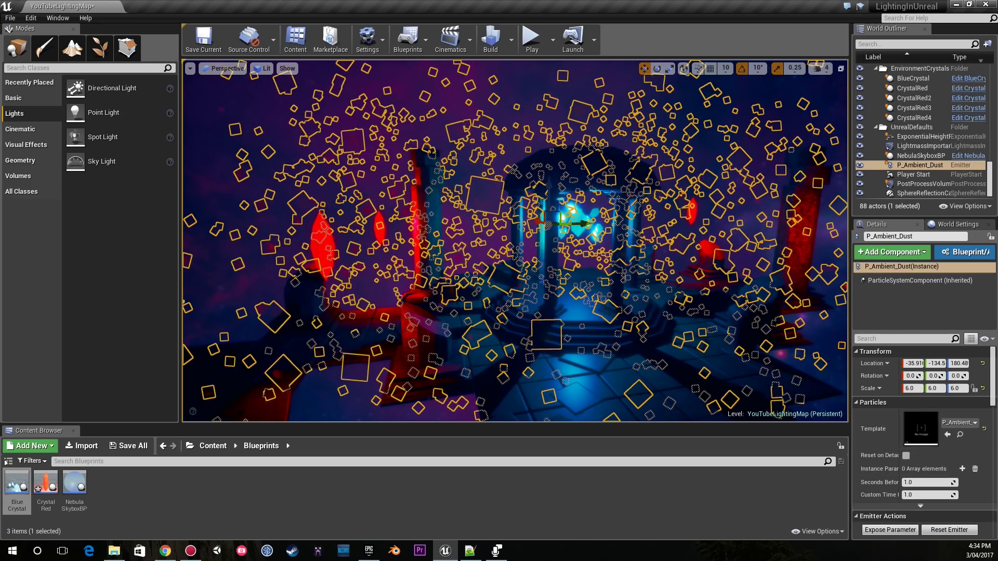
{"action": "left_click", "coordinate": [567, 333]}
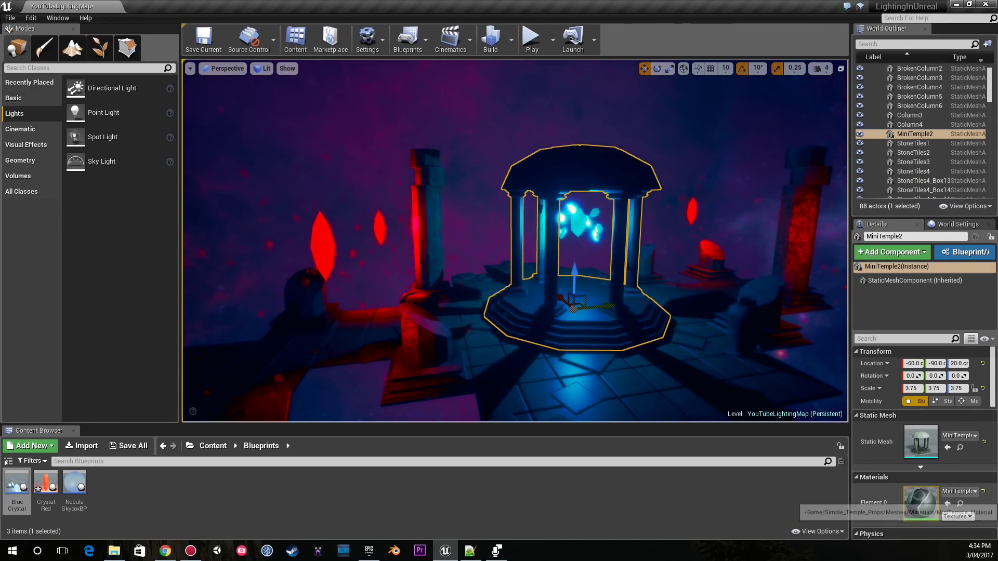
{"action": "double_click", "coordinate": [921, 504]}
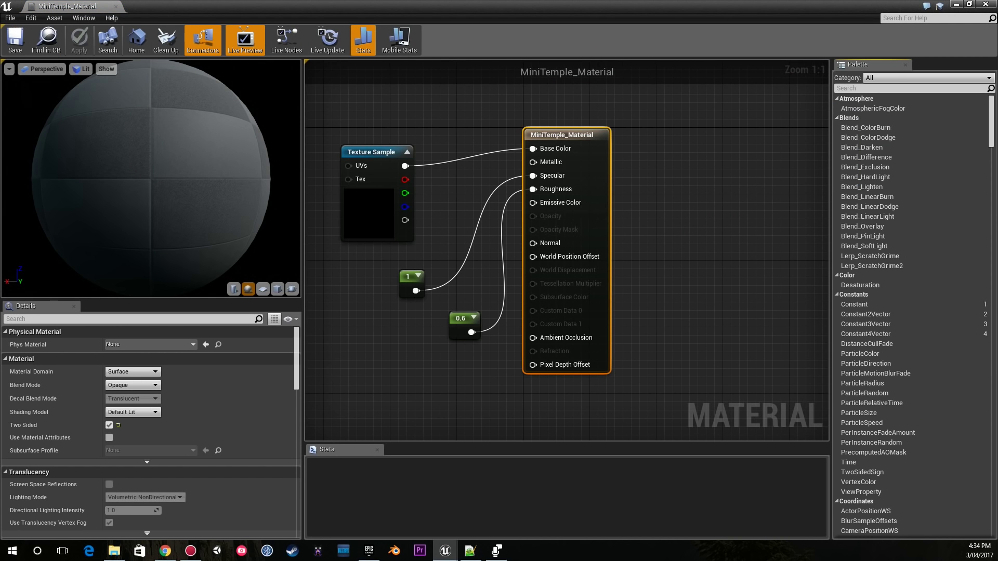
Move the Texture Sample node up and group the 1 and 0.6 constant nodes beneath it.
{"action": "right_click_drag", "start_coordinate": [675, 249], "coordinate": [707, 288]}
{"action": "left_click_drag", "start_coordinate": [411, 188], "coordinate": [411, 155]}
{"action": "left_click", "coordinate": [468, 125]}
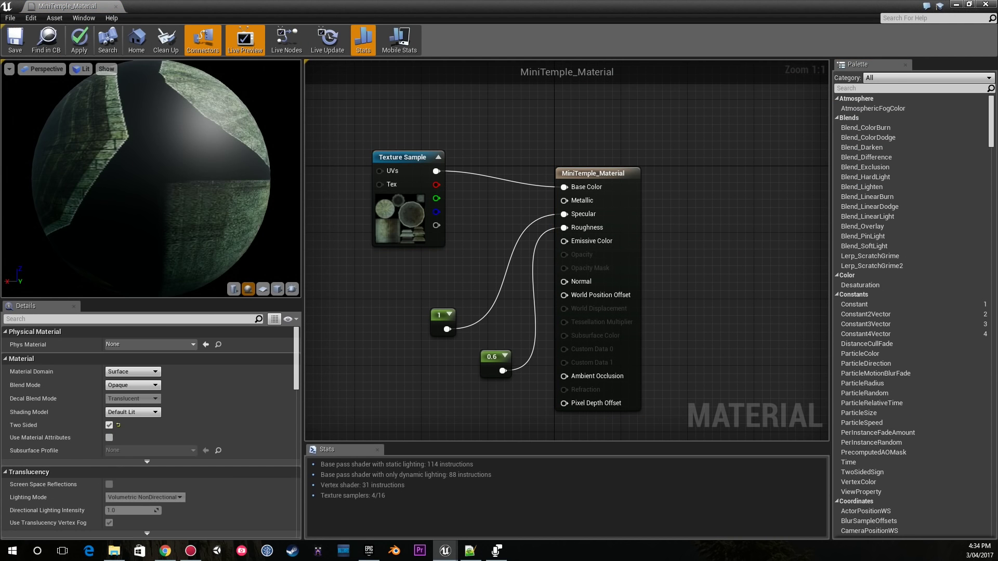
{"action": "left_click_drag", "start_coordinate": [443, 322], "coordinate": [418, 289]}
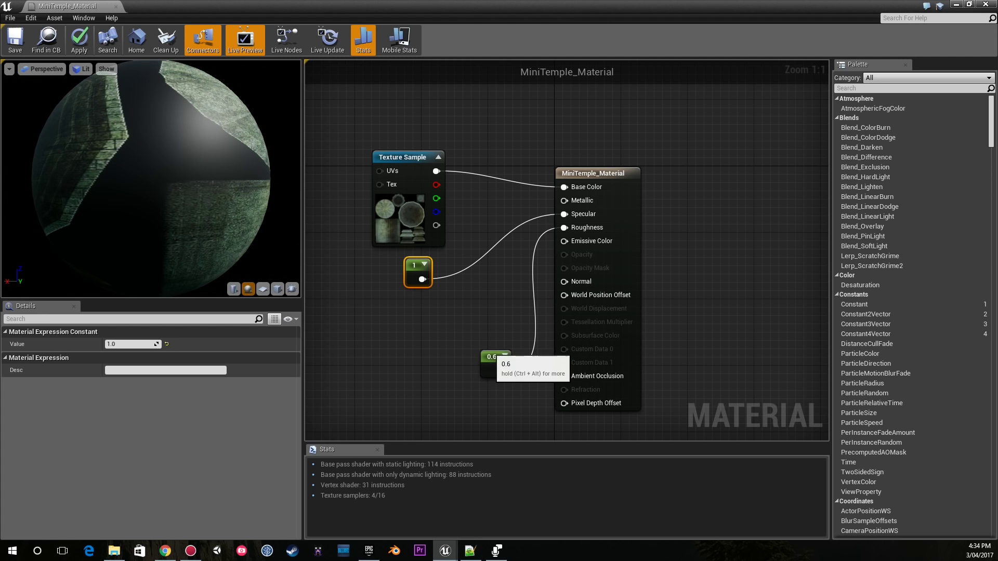
{"action": "left_click_drag", "start_coordinate": [495, 355], "coordinate": [414, 307]}
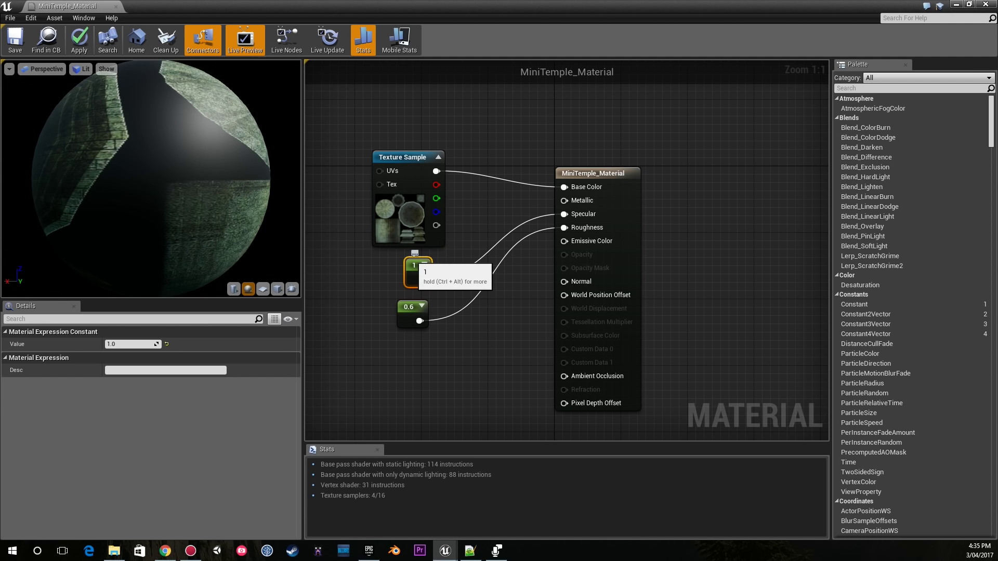
{"action": "left_click", "coordinate": [414, 266]}
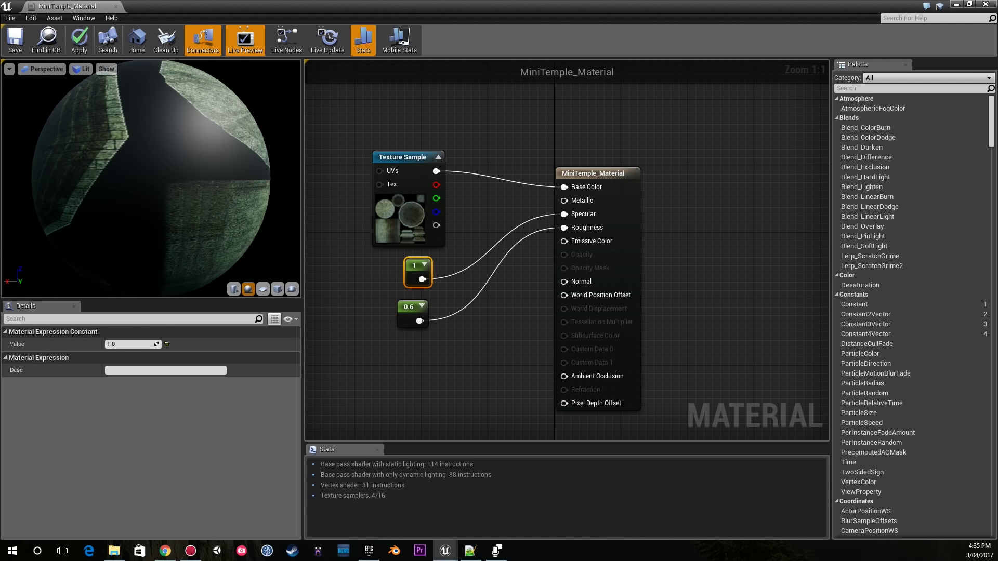
{"action": "right_click_drag", "start_coordinate": [447, 157], "coordinate": [448, 156]}
{"action": "type", "text": "c"}
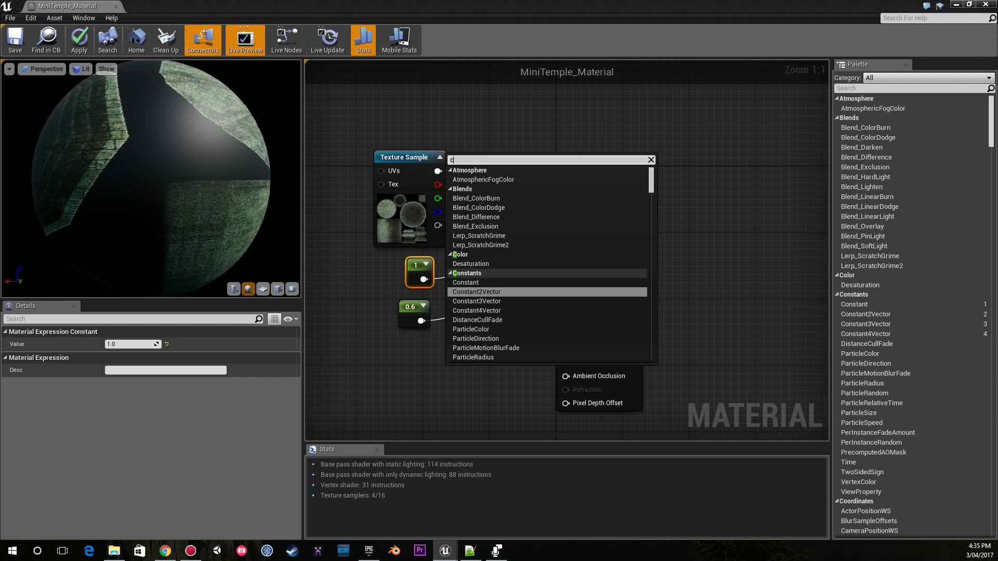
{"action": "left_click", "coordinate": [440, 293]}
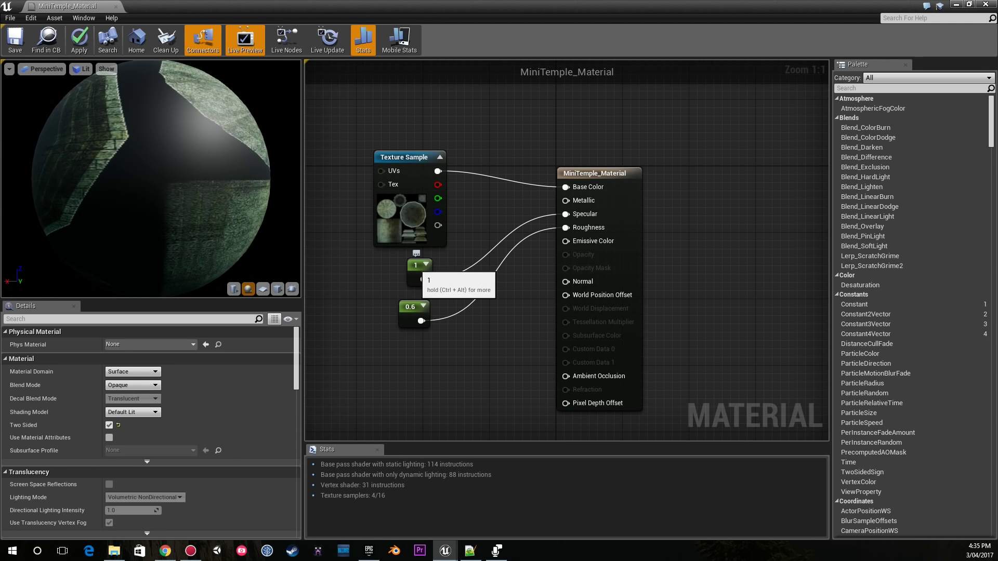
Examine the material preview sphere, then move the material window aside to inspect the temple and stone floor in the level.
{"action": "left_click_drag", "start_coordinate": [151, 156], "coordinate": [161, 208]}
{"action": "scroll", "coordinate": [161, 208], "scroll_direction": "down", "scroll_amount": 4}
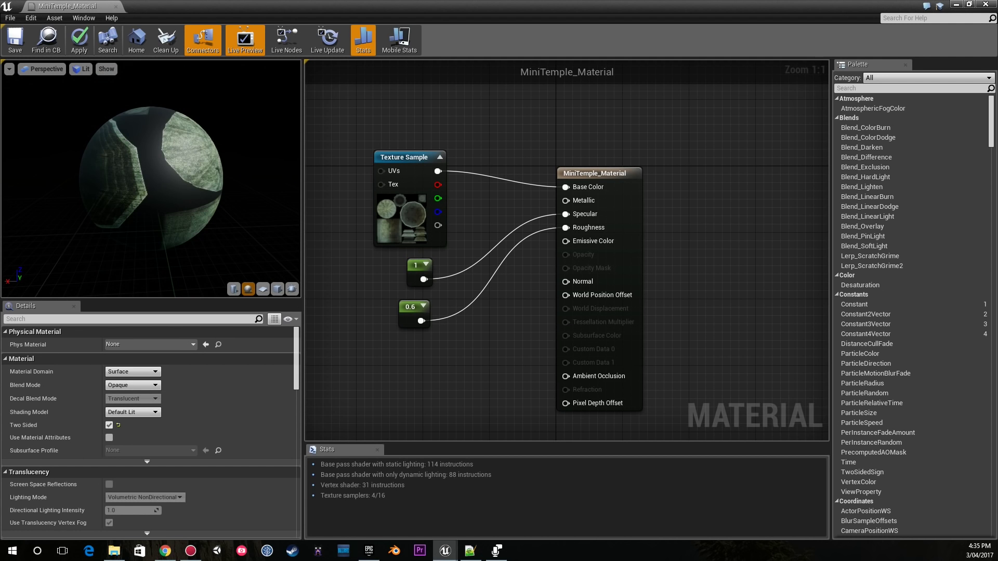
{"action": "left_click_drag", "start_coordinate": [649, 5], "coordinate": [475, 422]}
{"action": "right_click_drag", "start_coordinate": [479, 323], "coordinate": [512, 354]}
{"action": "key", "text": "w"}
{"action": "key", "text": "s"}
{"action": "key", "text": "s"}
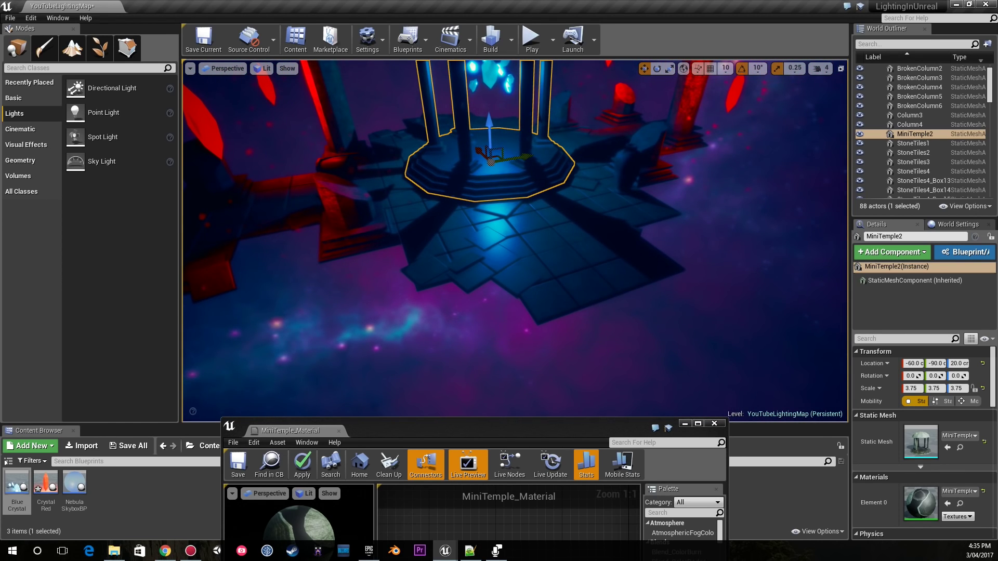
{"action": "left_click_drag", "start_coordinate": [580, 430], "coordinate": [633, 299]}
{"action": "mouse_move", "coordinate": [608, 234]}
{"action": "right_mouse_down"}
{"action": "mouse_move", "coordinate": [578, 200]}
{"action": "mouse_move", "coordinate": [605, 216]}
{"action": "right_mouse_up"}
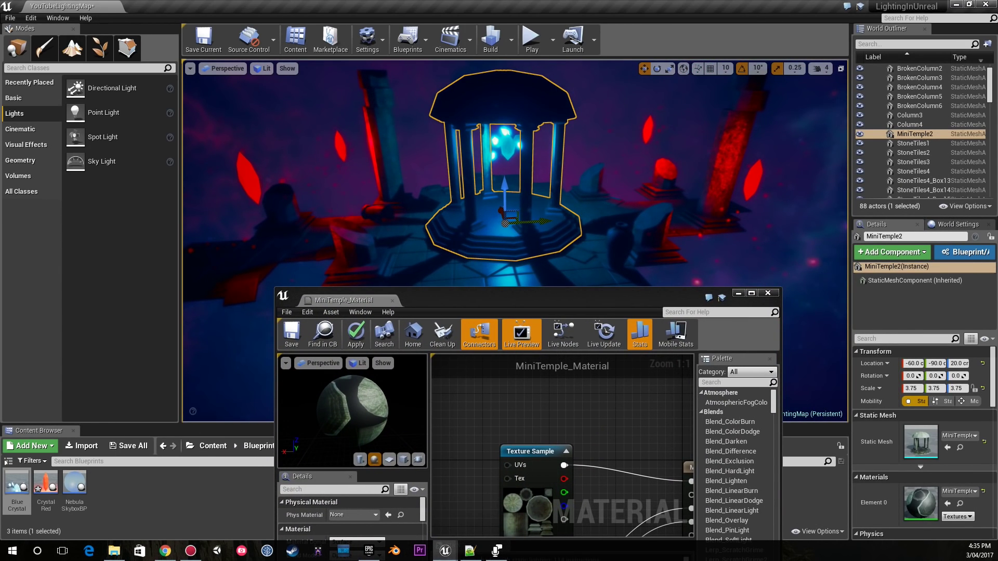
{"action": "right_click_drag", "start_coordinate": [494, 236], "coordinate": [476, 238]}
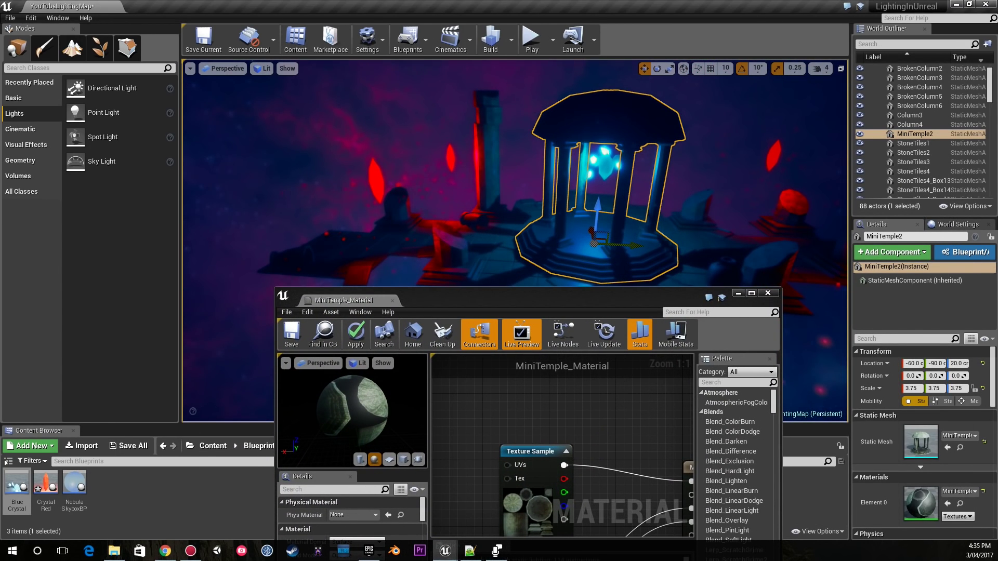
{"action": "left_click_drag", "start_coordinate": [624, 294], "coordinate": [682, 1]}
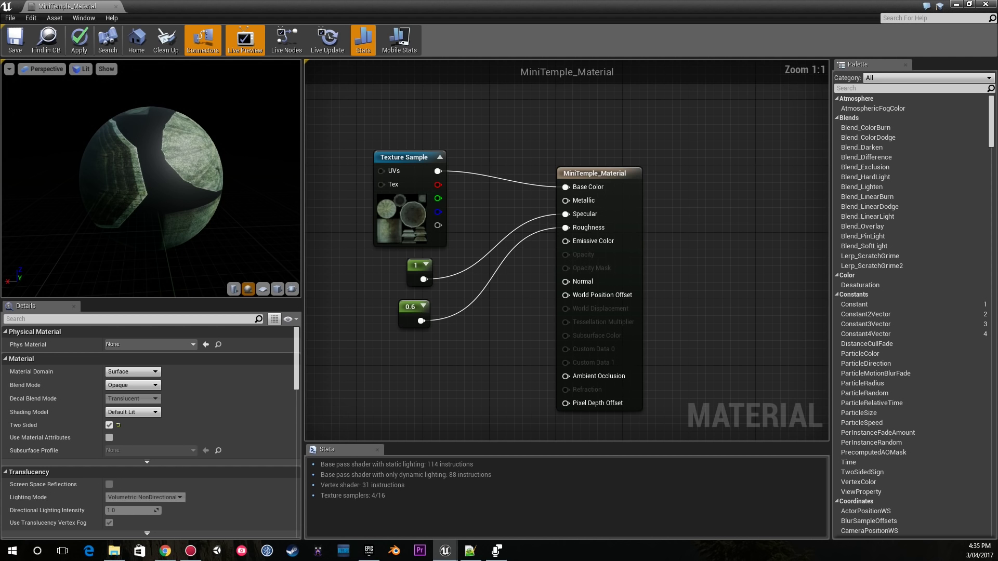
Close the MiniTemple_Material editor and apply the changes to the original material.
{"action": "key", "text": "super+Down"}
{"action": "left_click", "coordinate": [878, 80]}
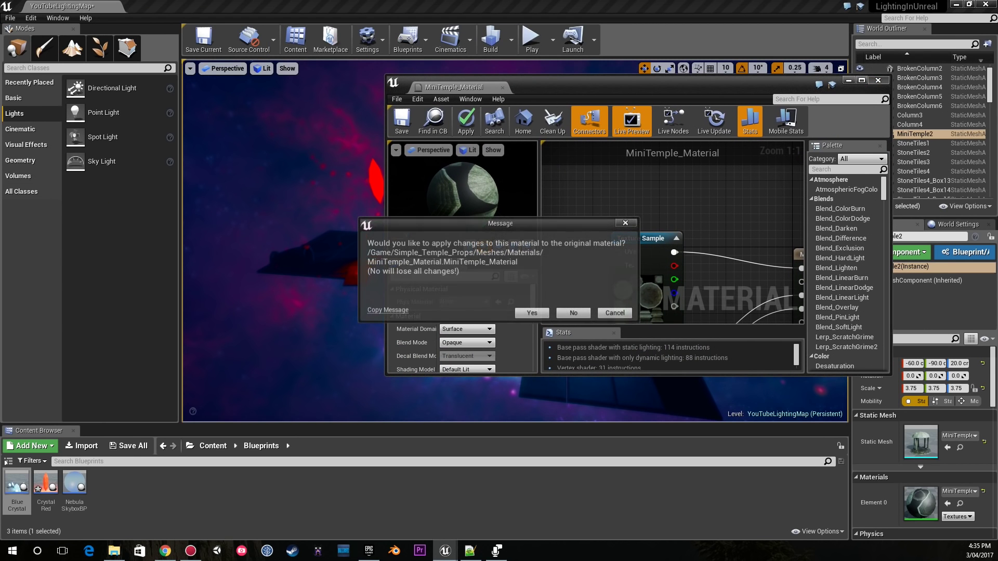
{"action": "left_click", "coordinate": [532, 313]}
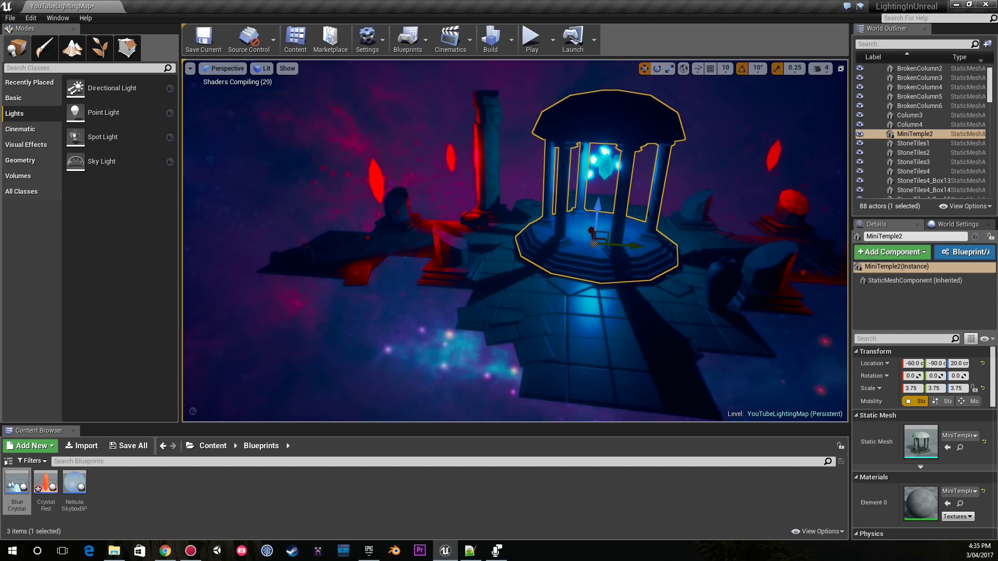
Try moving CrystalRed to the front of the temple to view its light on the stone, then undo the move.
{"action": "right_click_drag", "start_coordinate": [702, 107], "coordinate": [731, 96]}
{"action": "left_click", "coordinate": [701, 107]}
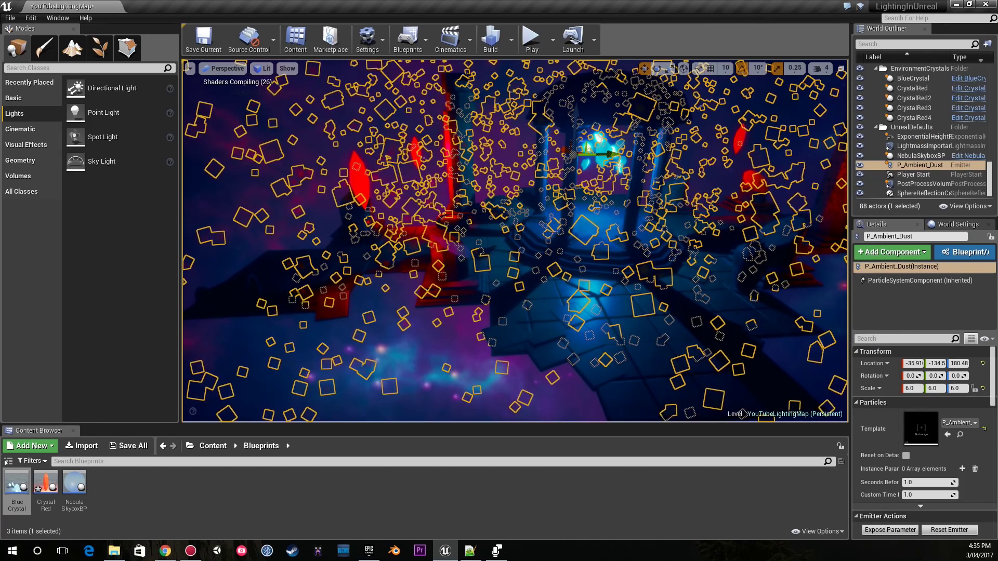
{"action": "left_click", "coordinate": [358, 180]}
{"action": "left_click_drag", "start_coordinate": [396, 181], "coordinate": [552, 178]}
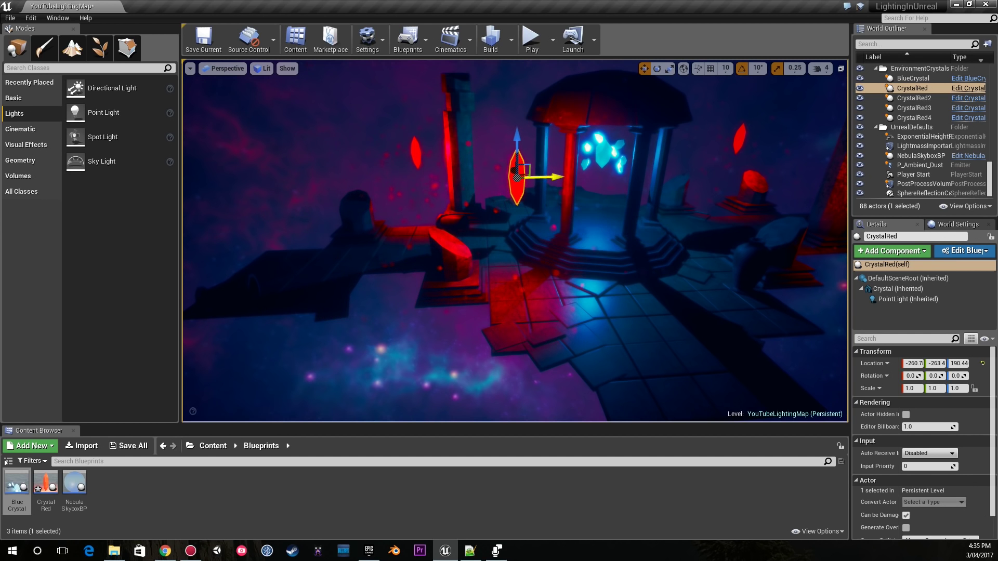
{"action": "key", "text": "ctrl+z"}
{"action": "mouse_move", "coordinate": [552, 177]}
{"action": "right_mouse_down"}
{"action": "mouse_move", "coordinate": [624, 159]}
{"action": "mouse_move", "coordinate": [561, 158]}
{"action": "mouse_move", "coordinate": [585, 148]}
{"action": "mouse_move", "coordinate": [593, 162]}
{"action": "mouse_move", "coordinate": [569, 174]}
{"action": "right_mouse_up"}
Select BlueCrystal, NebulaSkyboxBP and the PostProcessVolume in turn and look over the scene around them.
{"action": "left_click", "coordinate": [557, 166]}
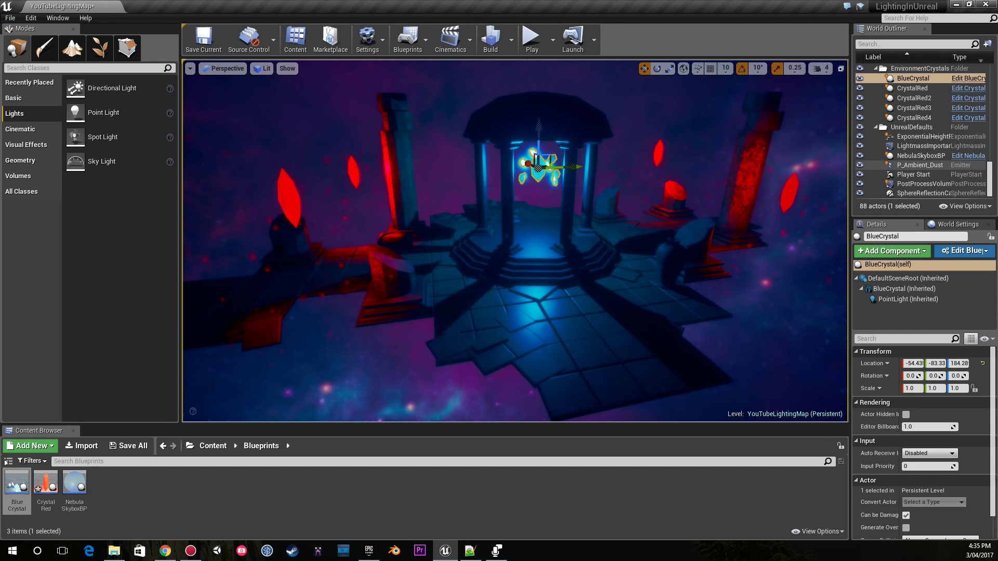
{"action": "left_click", "coordinate": [916, 156]}
{"action": "right_click_drag", "start_coordinate": [675, 182], "coordinate": [629, 164]}
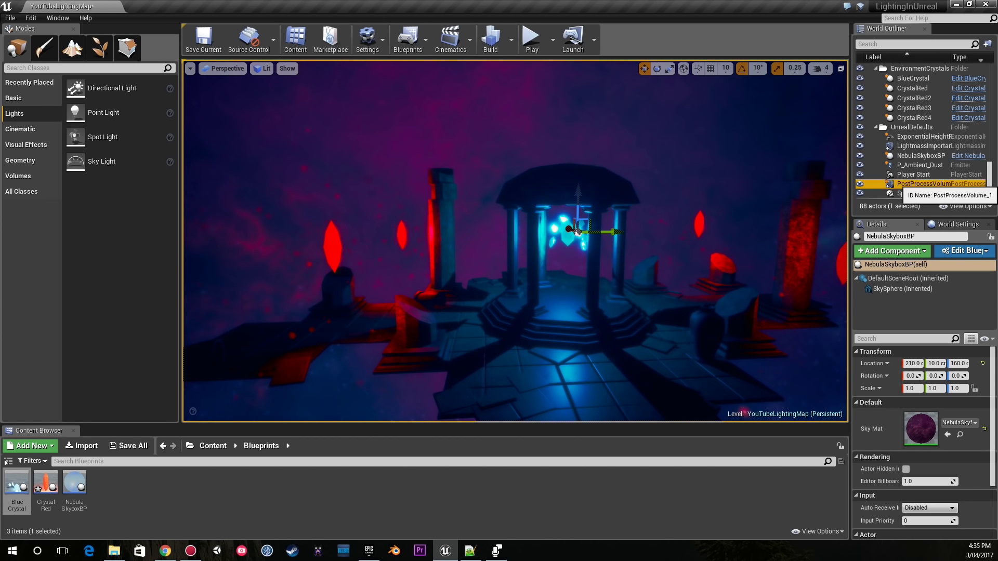
{"action": "left_click", "coordinate": [921, 183]}
{"action": "mouse_move", "coordinate": [675, 234]}
{"action": "right_mouse_down"}
{"action": "mouse_move", "coordinate": [704, 234]}
{"action": "mouse_move", "coordinate": [656, 240]}
{"action": "mouse_move", "coordinate": [725, 248]}
{"action": "mouse_move", "coordinate": [656, 229]}
{"action": "mouse_move", "coordinate": [669, 229]}
{"action": "right_mouse_up"}
Select the P_Ambient_Dust emitter, toggle game view and look at the dust particles around the temple.
{"action": "left_click", "coordinate": [920, 164]}
{"action": "key", "text": "g"}
{"action": "key", "text": "g"}
{"action": "right_click_drag", "start_coordinate": [520, 239], "coordinate": [536, 239]}
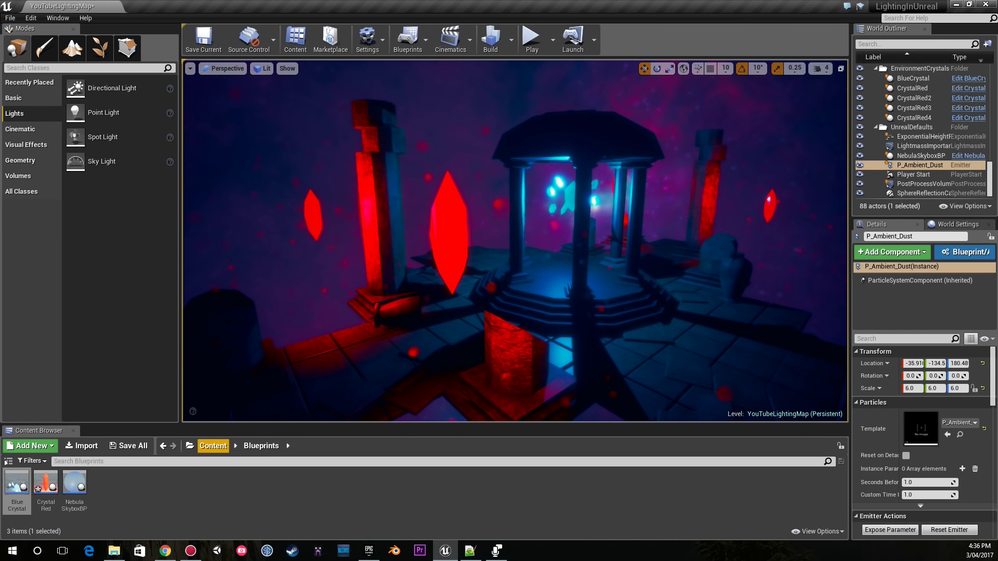
Browse to the Particles folder of StarterContent and locate the P_Ambient_Dust particle system.
{"action": "left_click", "coordinate": [213, 446]}
{"action": "double_click", "coordinate": [131, 486]}
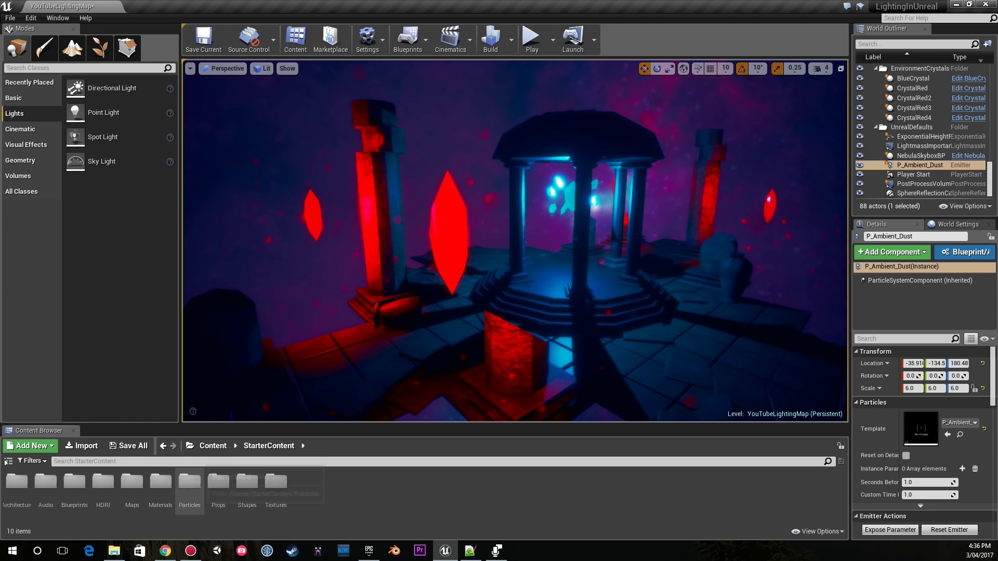
{"action": "double_click", "coordinate": [189, 484]}
{"action": "mouse_move", "coordinate": [46, 482]}
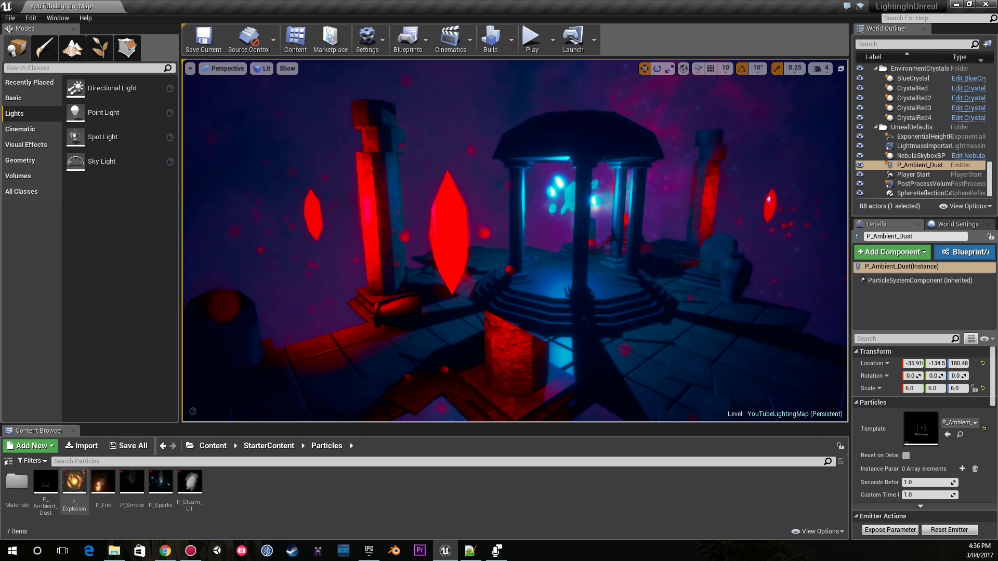
Look at the Starter Content entry among the addable content packs, then close the dialog without adding it.
{"action": "left_click", "coordinate": [29, 445]}
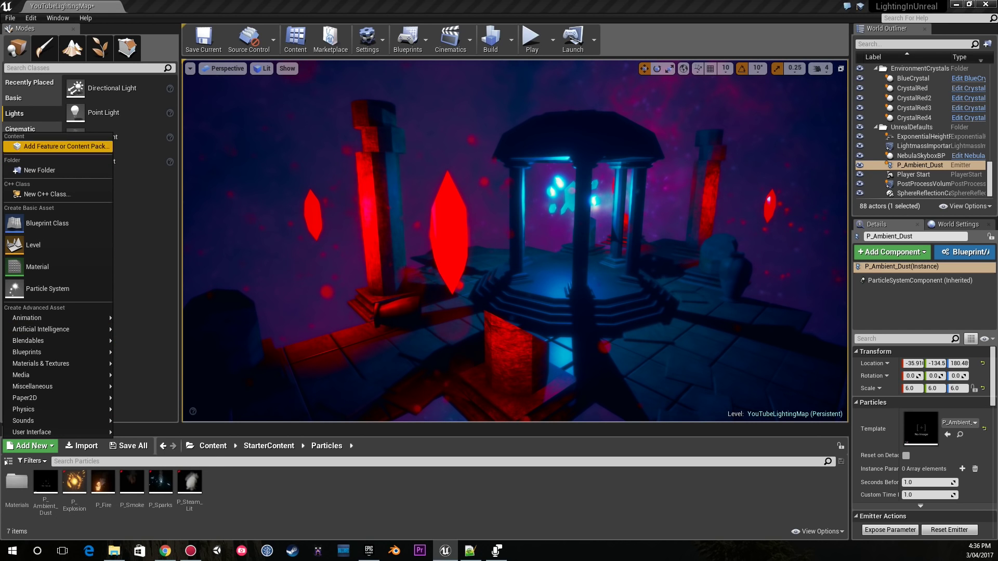
{"action": "left_click", "coordinate": [67, 146]}
{"action": "left_click", "coordinate": [507, 165]}
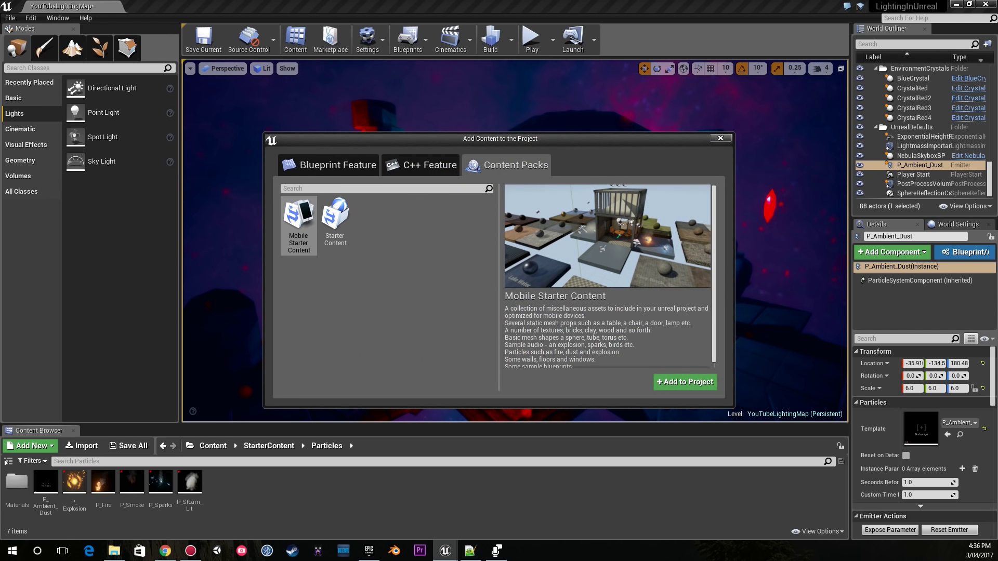
{"action": "left_click", "coordinate": [335, 226]}
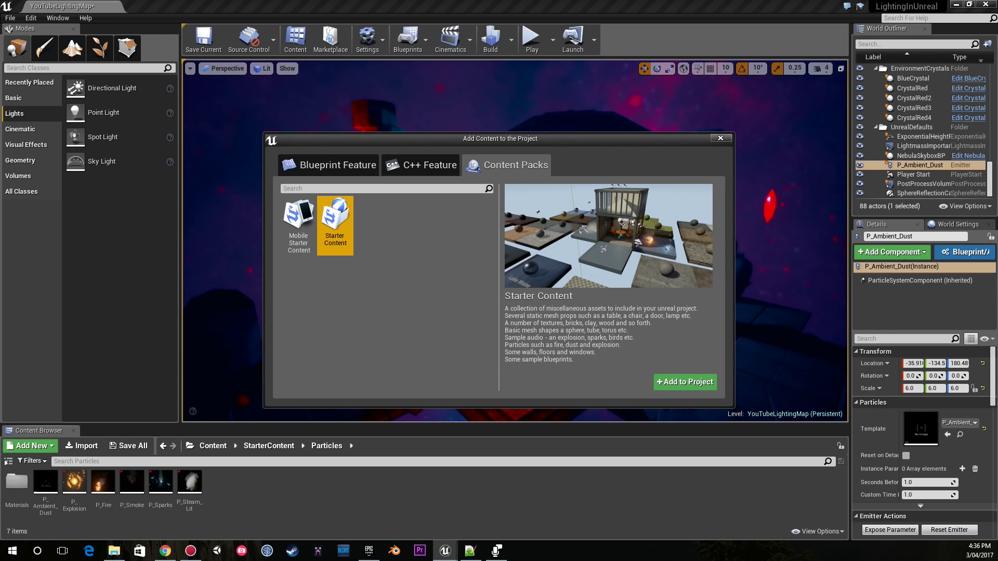
{"action": "left_click", "coordinate": [721, 138]}
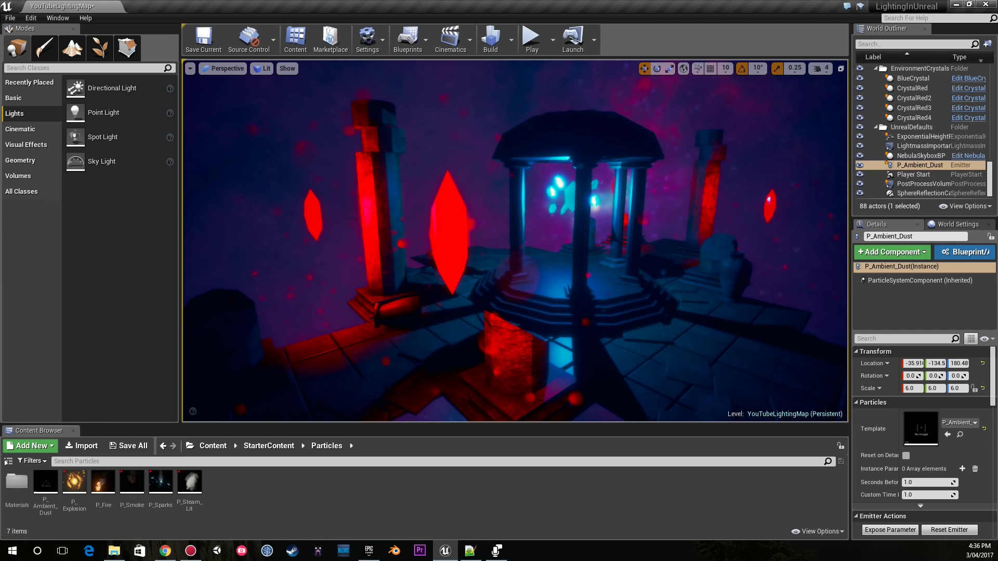
View the temple from its front and collapse the Environment and EnvironmentCrystals folders in the World Outliner.
{"action": "mouse_move", "coordinate": [514, 240]}
{"action": "right_mouse_down"}
{"action": "mouse_move", "coordinate": [484, 254]}
{"action": "mouse_move", "coordinate": [525, 249]}
{"action": "mouse_move", "coordinate": [437, 222]}
{"action": "mouse_move", "coordinate": [515, 234]}
{"action": "mouse_move", "coordinate": [525, 242]}
{"action": "mouse_move", "coordinate": [517, 245]}
{"action": "right_mouse_up"}
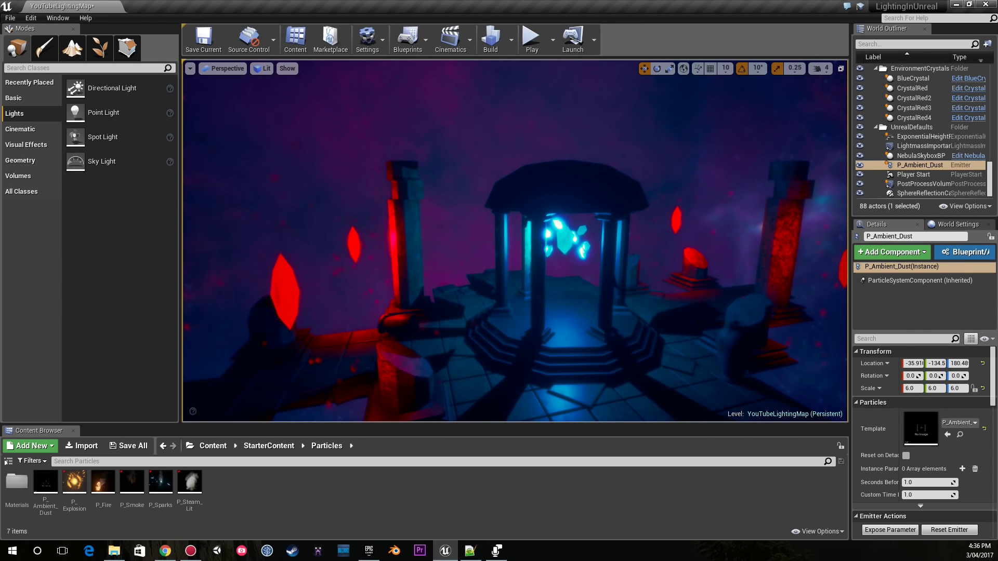
{"action": "right_click_drag", "start_coordinate": [517, 244], "coordinate": [523, 245]}
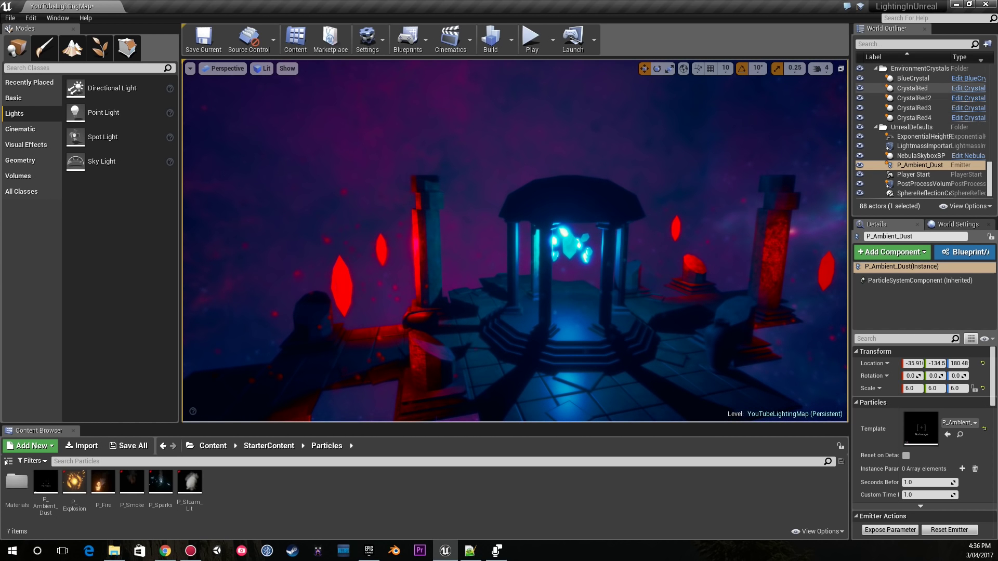
{"action": "scroll", "coordinate": [920, 109], "scroll_direction": "up", "scroll_amount": 10}
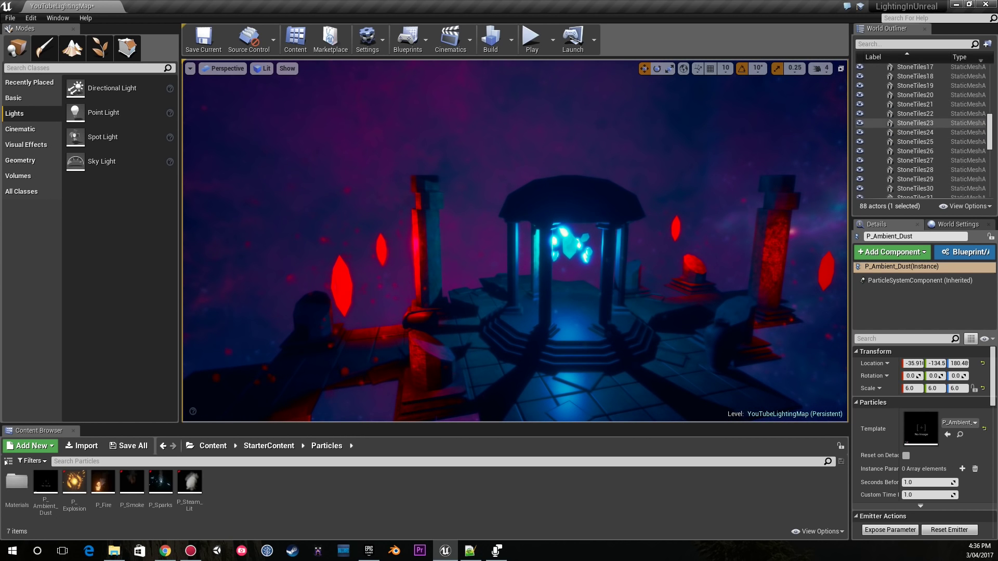
{"action": "scroll", "coordinate": [920, 109], "scroll_direction": "up", "scroll_amount": 10}
{"action": "left_click", "coordinate": [876, 77]}
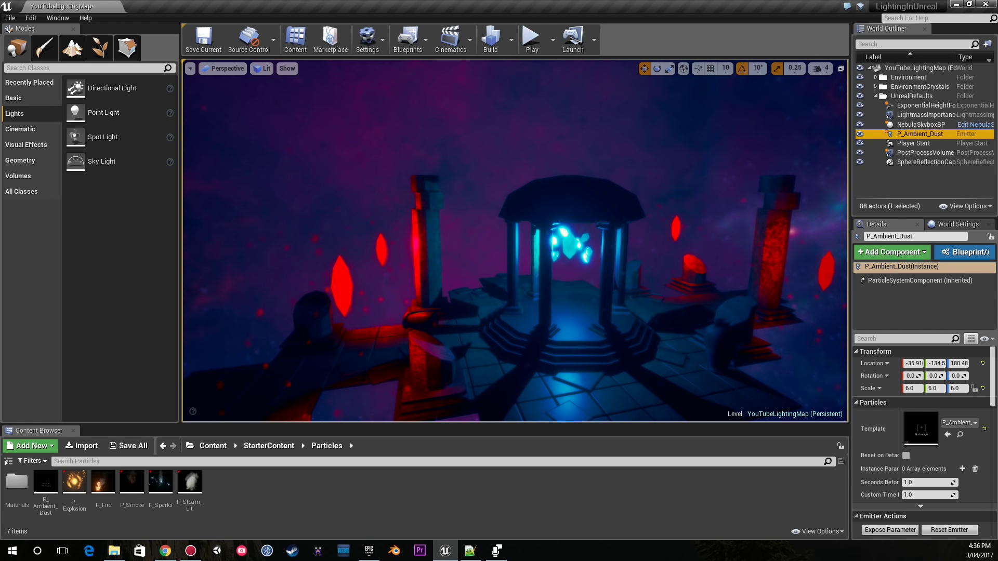
Select the PostProcessVolume and toggle its Unbound option off and back on.
{"action": "right_click_drag", "start_coordinate": [515, 239], "coordinate": [519, 270]}
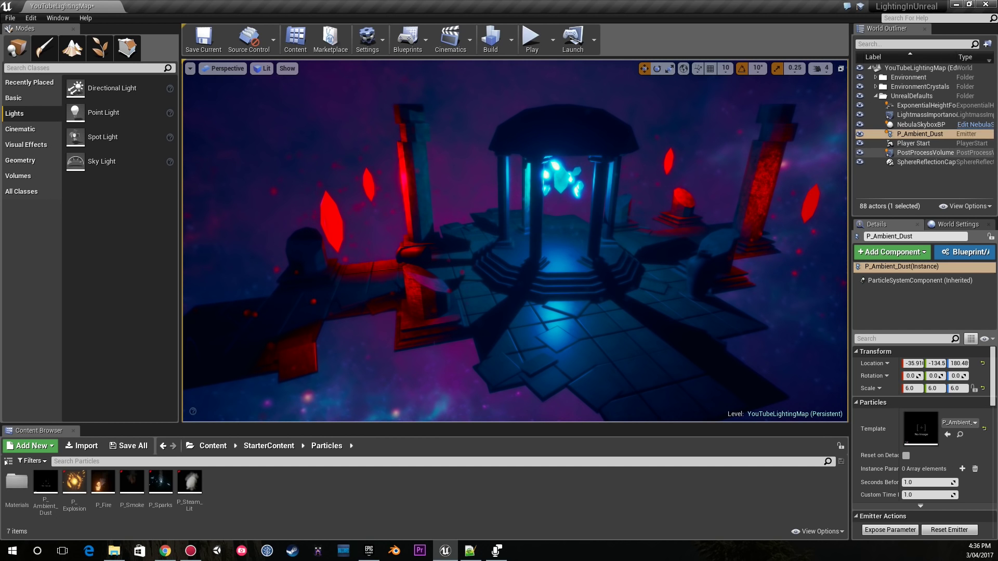
{"action": "left_click", "coordinate": [925, 154]}
{"action": "scroll", "coordinate": [906, 468], "scroll_direction": "down", "scroll_amount": 6}
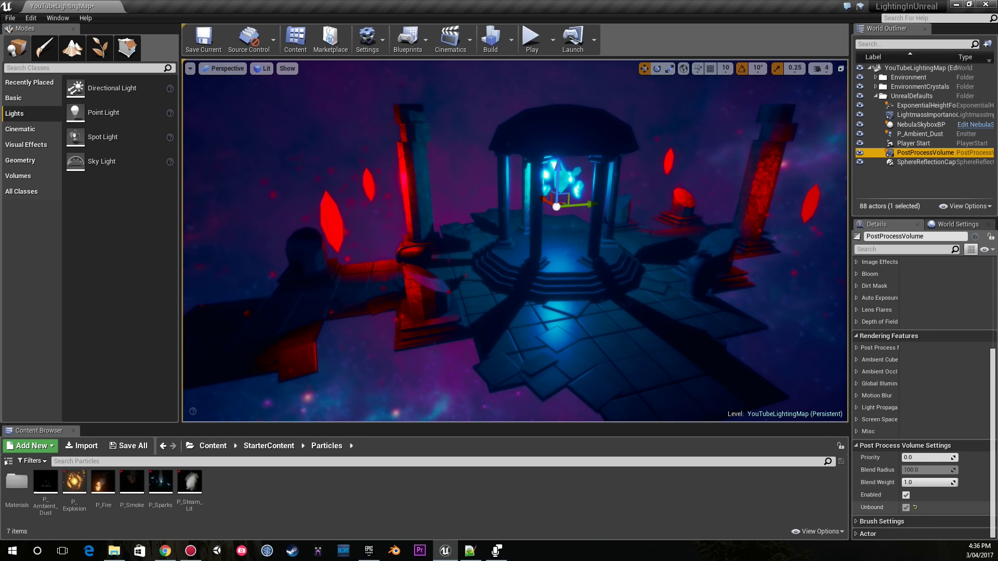
{"action": "left_click", "coordinate": [906, 507]}
{"action": "left_click", "coordinate": [907, 508]}
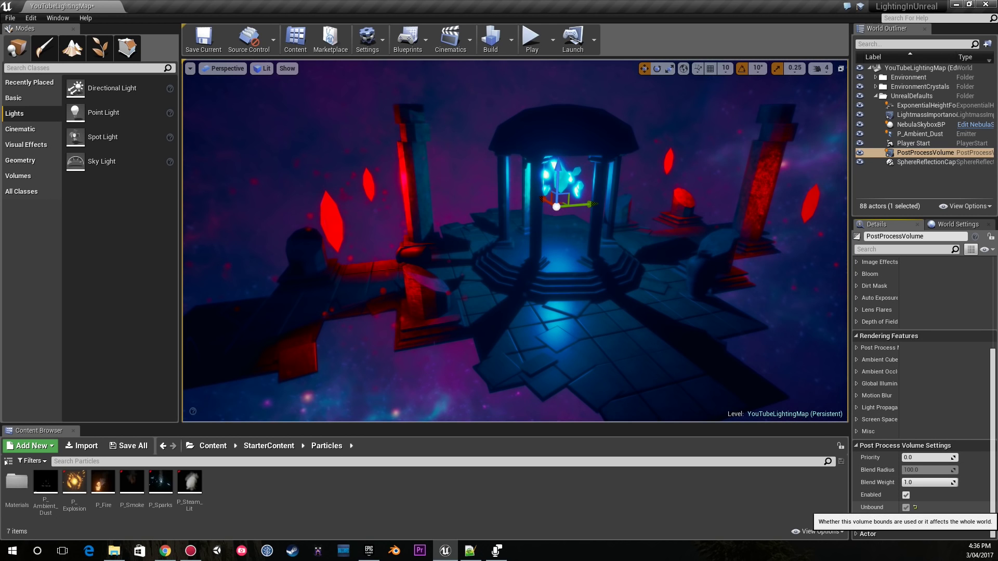
Look at the White Balance settings in the PostProcessVolume's color grading, then collapse them.
{"action": "scroll", "coordinate": [920, 365], "scroll_direction": "up", "scroll_amount": 4}
{"action": "scroll", "coordinate": [920, 364], "scroll_direction": "up", "scroll_amount": 2}
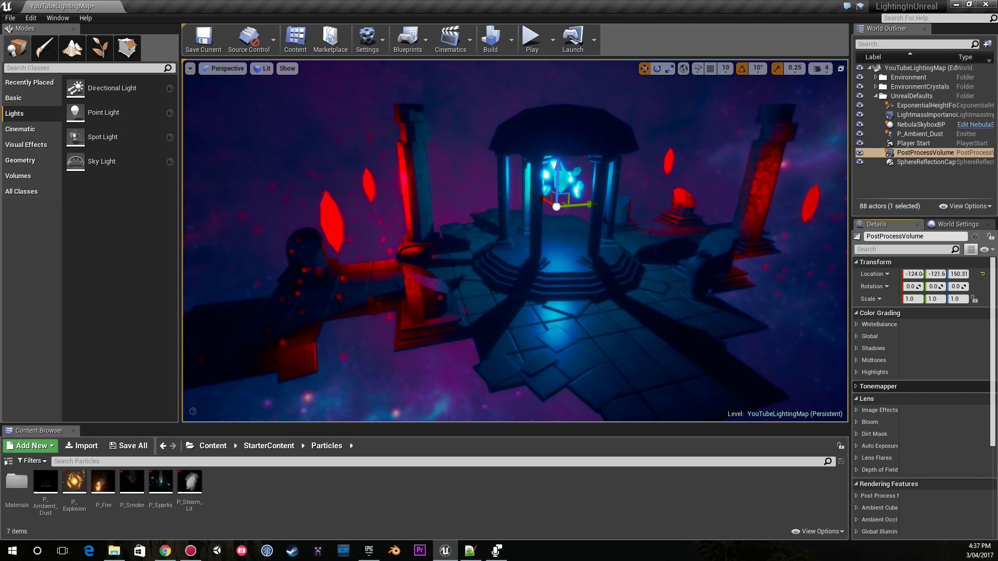
{"action": "left_click", "coordinate": [879, 324]}
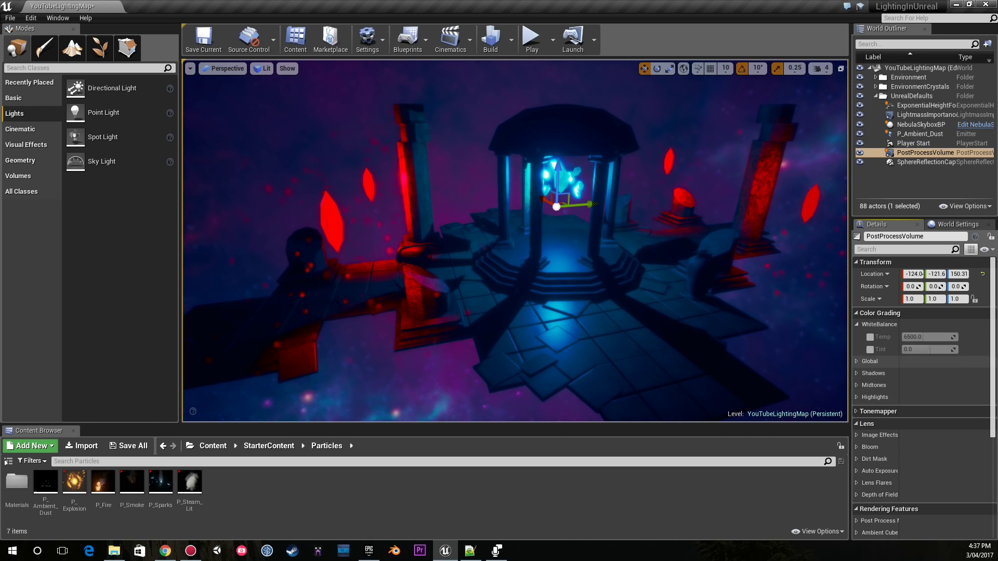
{"action": "left_click", "coordinate": [878, 325]}
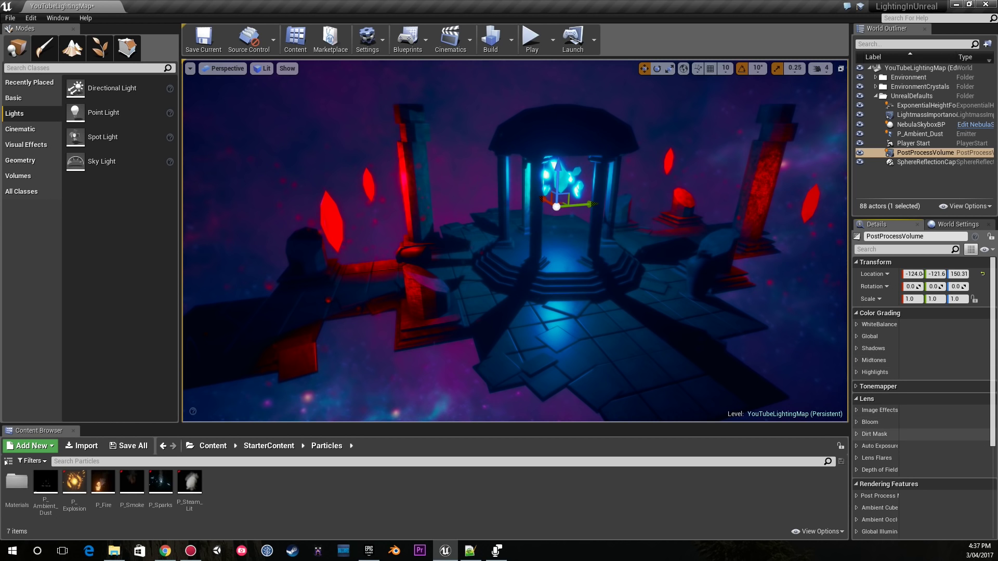
Expand the Global color grading and disable its Scene Color Tint, Saturation, Contrast, Gamma and Gain overrides to view the ungraded scene.
{"action": "key", "text": "s"}
{"action": "right_click_drag", "start_coordinate": [650, 312], "coordinate": [666, 296]}
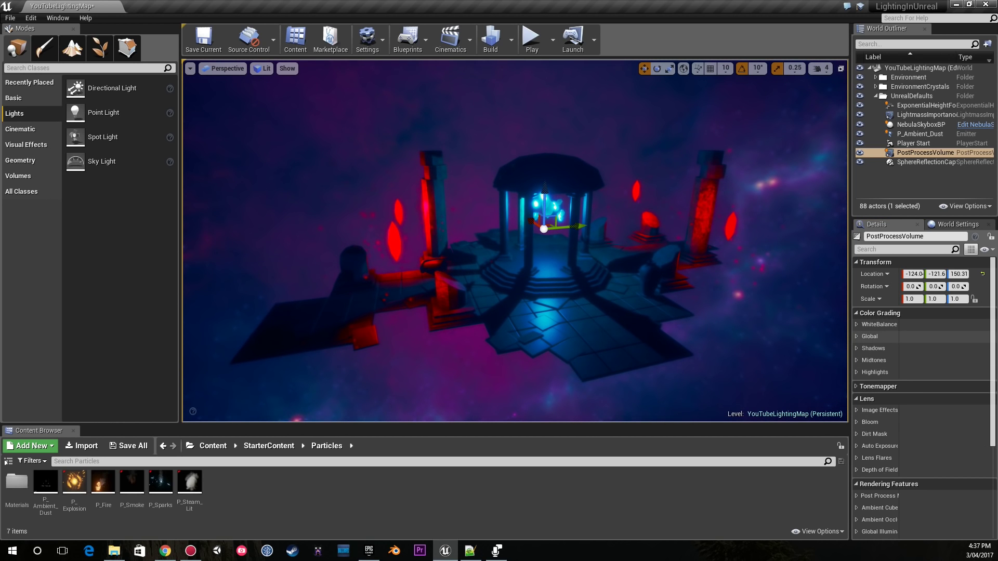
{"action": "left_click", "coordinate": [869, 336]}
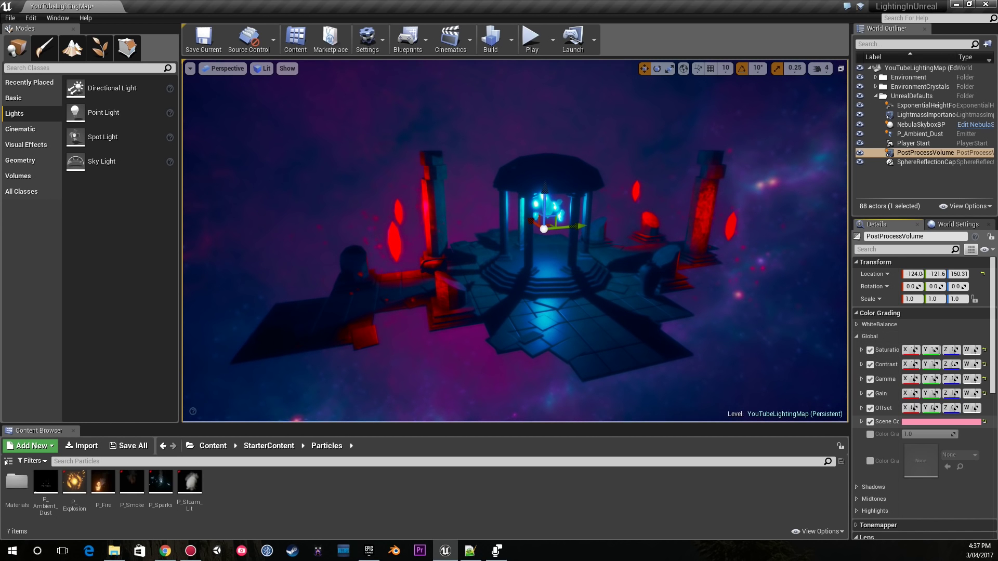
{"action": "left_click", "coordinate": [871, 421]}
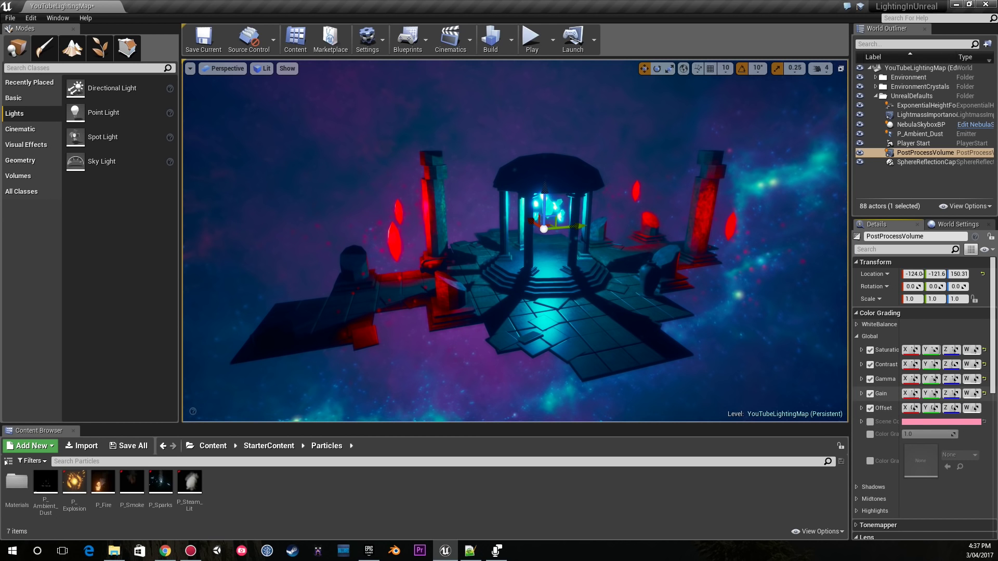
{"action": "left_click", "coordinate": [870, 350]}
{"action": "left_click", "coordinate": [870, 364]}
{"action": "left_click", "coordinate": [870, 379]}
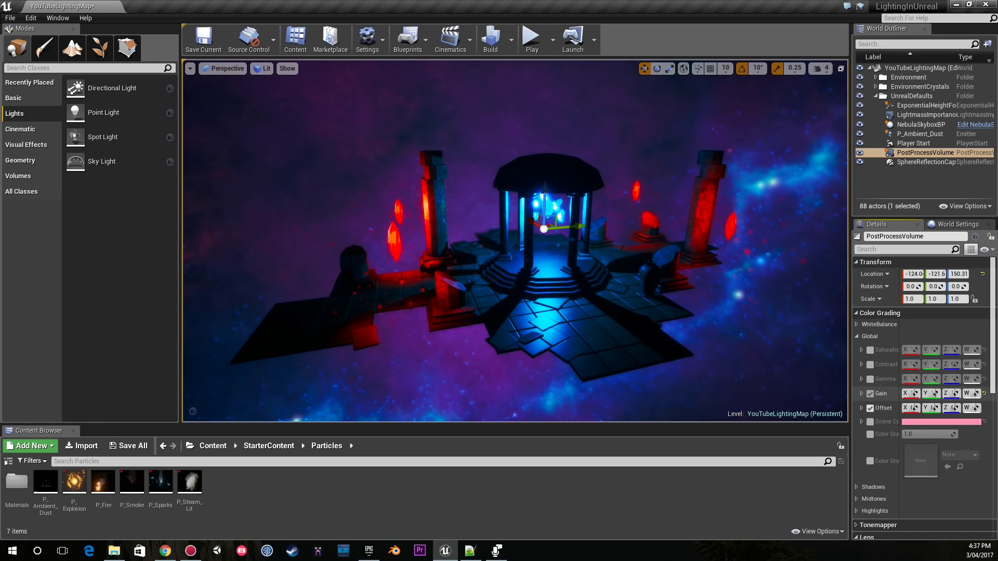
{"action": "left_click", "coordinate": [870, 408]}
{"action": "left_click", "coordinate": [871, 394]}
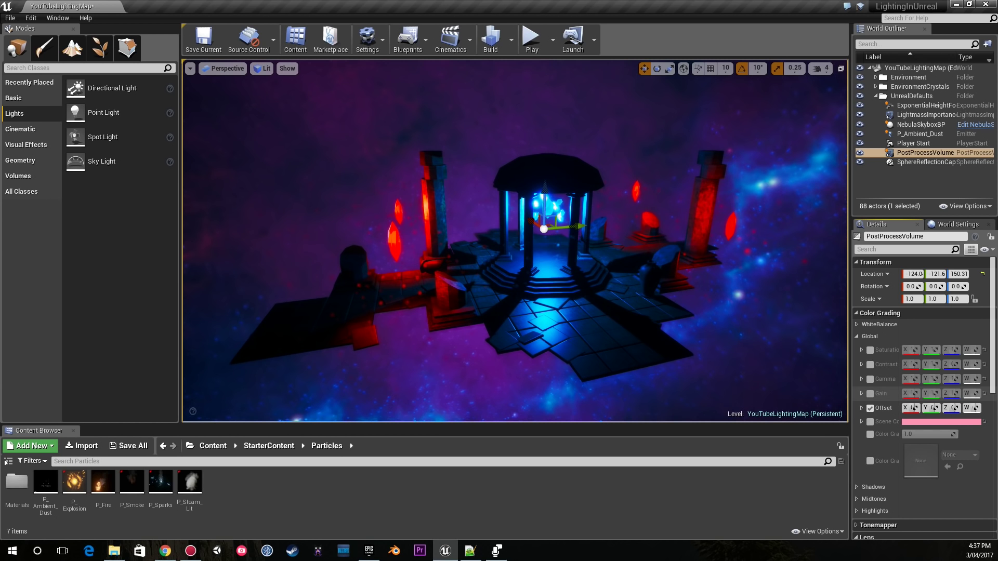
Re-enable the Global Gamma, Gain, Saturation, Contrast and Scene Color Tint overrides while viewing the temple more closely.
{"action": "left_click", "coordinate": [870, 379]}
{"action": "left_click", "coordinate": [870, 349]}
{"action": "left_click", "coordinate": [870, 350]}
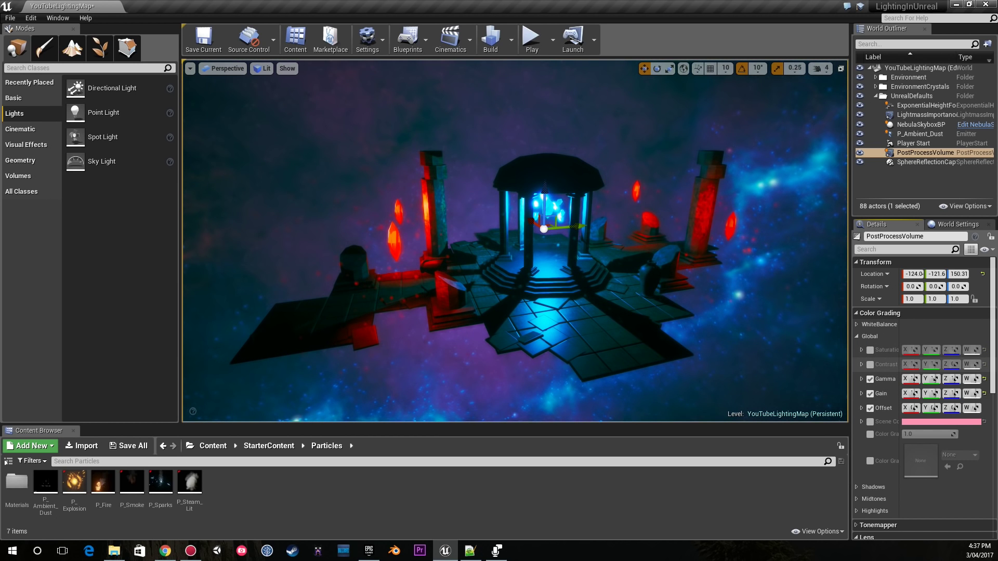
{"action": "mouse_move", "coordinate": [515, 240]}
{"action": "right_mouse_down"}
{"action": "mouse_move", "coordinate": [484, 260]}
{"action": "mouse_move", "coordinate": [541, 291]}
{"action": "mouse_move", "coordinate": [509, 244]}
{"action": "right_mouse_up"}
{"action": "left_click", "coordinate": [871, 350]}
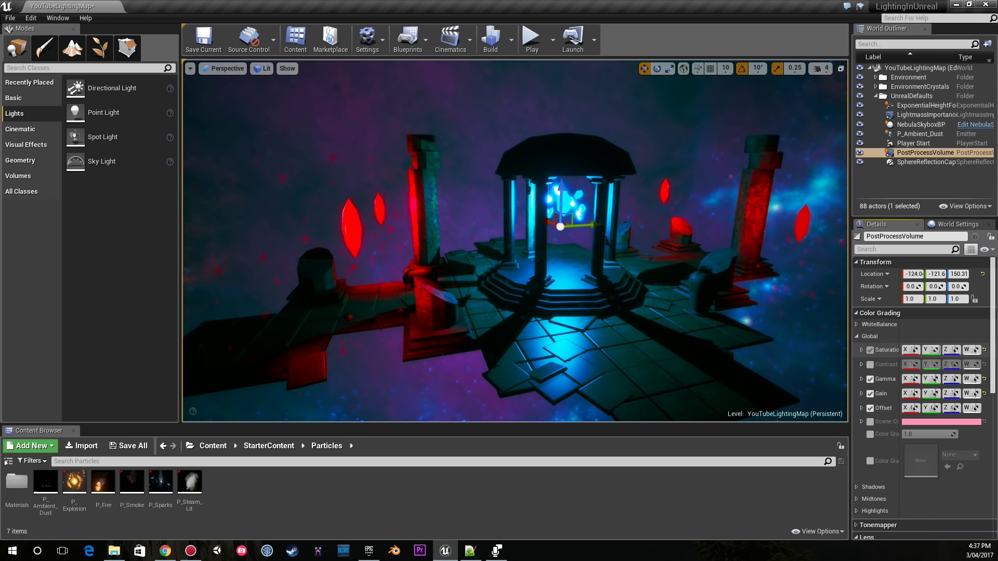
{"action": "left_click", "coordinate": [870, 364]}
{"action": "left_click", "coordinate": [871, 422]}
Widen the property area to read the Global color grading values, and undo a trial change to the Saturation Y value.
{"action": "key", "text": "s"}
{"action": "right_click_drag", "start_coordinate": [514, 240], "coordinate": [525, 250]}
{"action": "left_click_drag", "start_coordinate": [851, 337], "coordinate": [803, 337]}
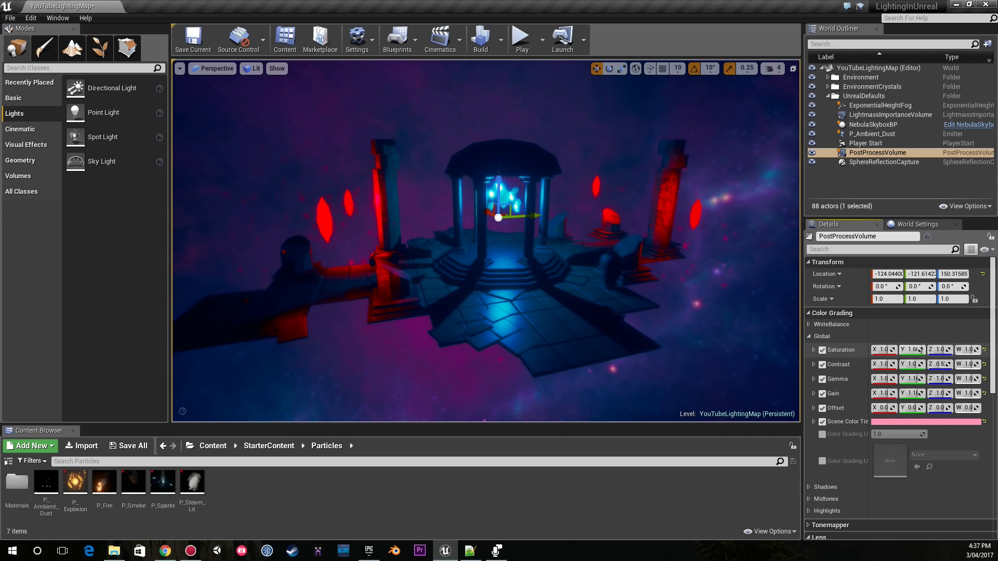
{"action": "key", "text": "ctrl+z"}
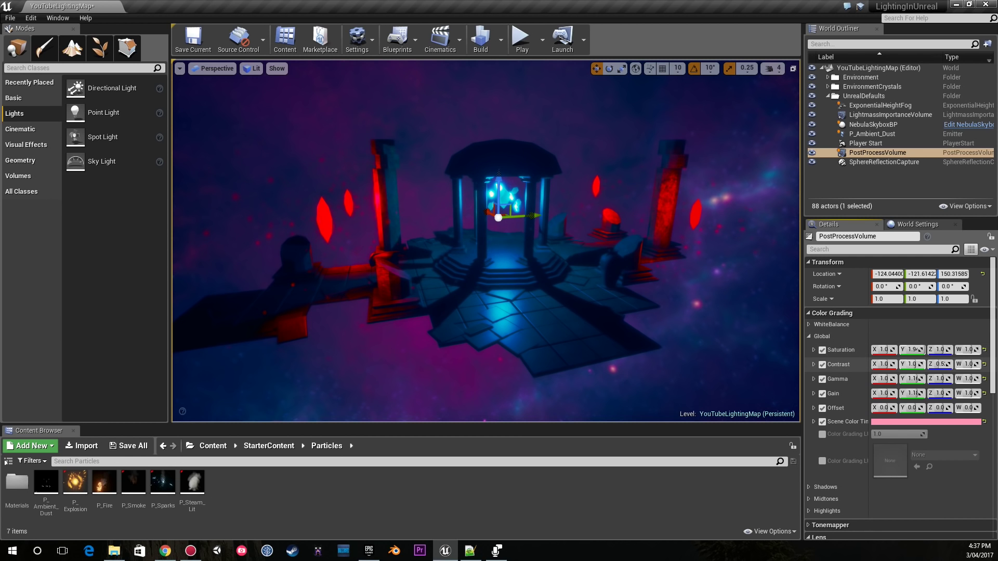
Try different Global Gamma Y and Gain Z values to view their effect, undoing the changes.
{"action": "left_click_drag", "start_coordinate": [919, 379], "coordinate": [920, 379]}
{"action": "key", "text": "ctrl+z"}
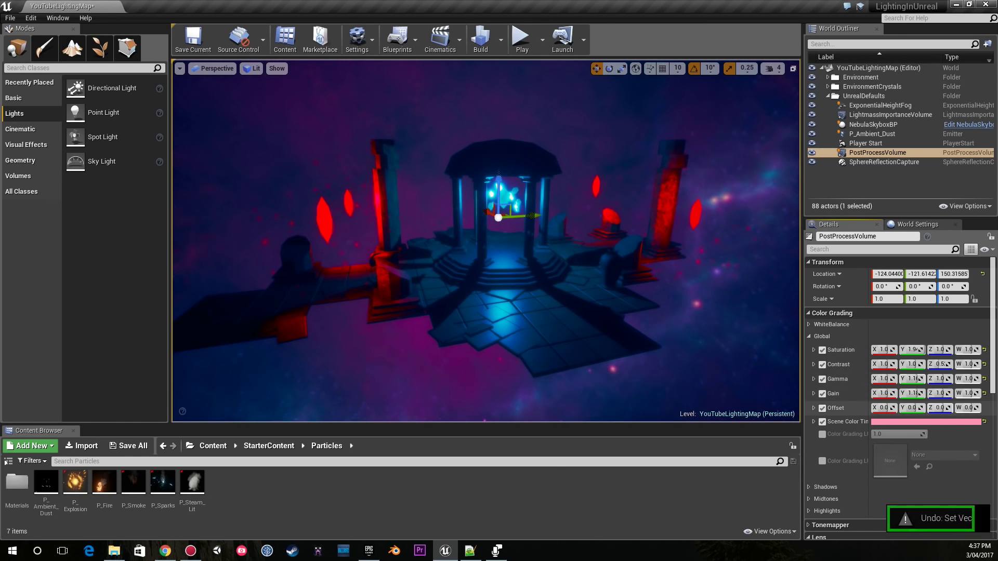
{"action": "key", "text": "ctrl+z"}
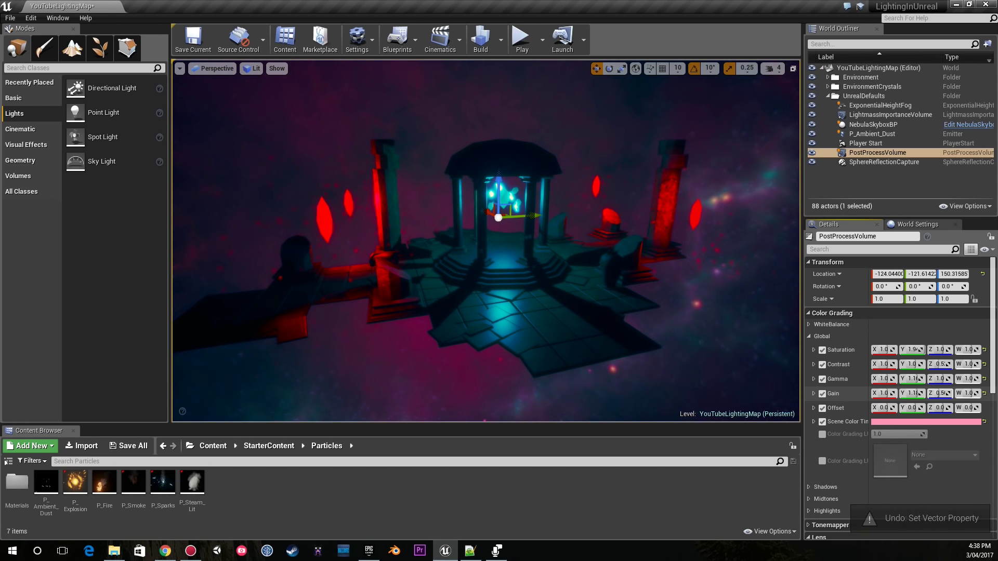
{"action": "key", "text": "ctrl+z"}
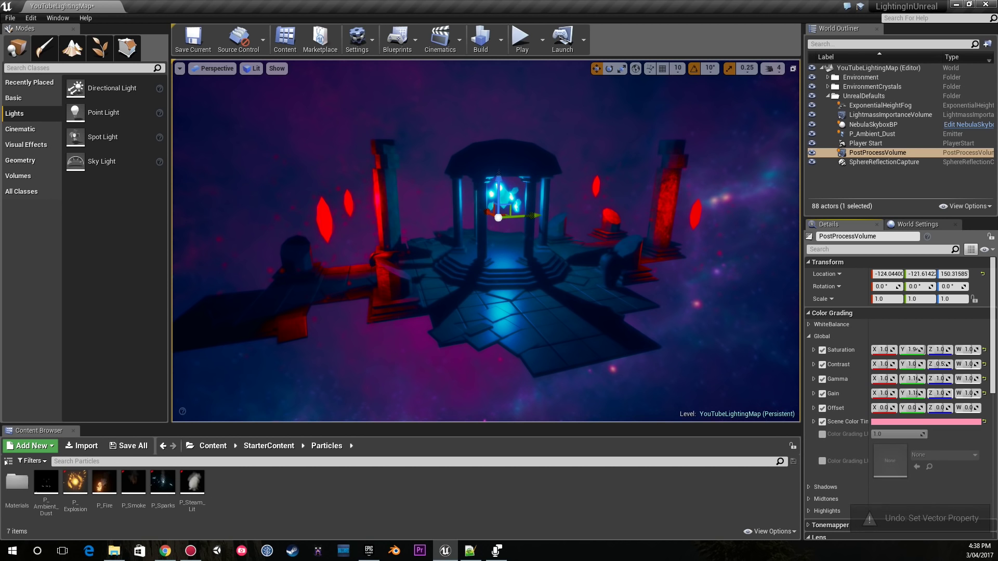
Widen the property area a little more, try a different Global Gain X value and undo it.
{"action": "right_click_drag", "start_coordinate": [519, 260], "coordinate": [494, 234]}
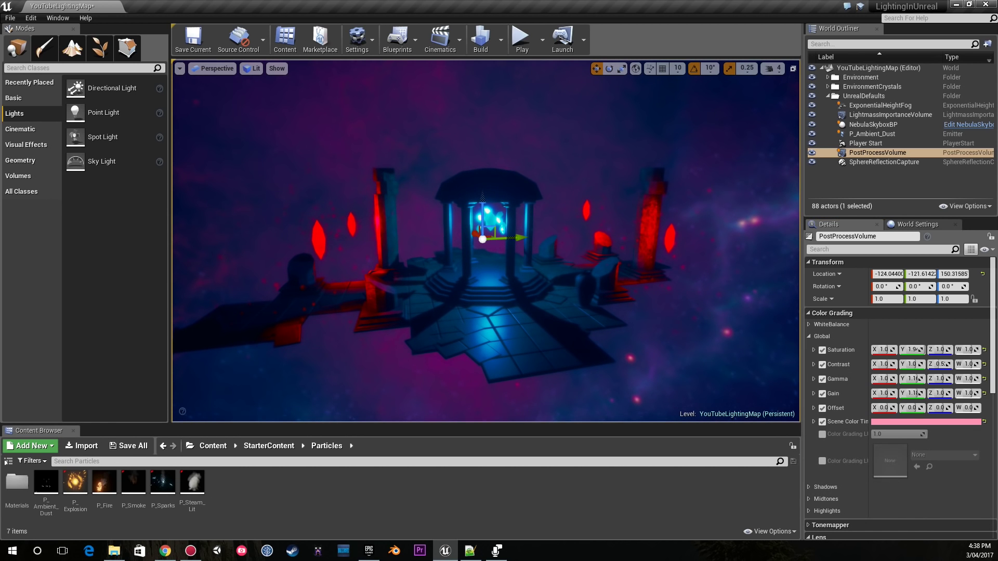
{"action": "left_click_drag", "start_coordinate": [803, 338], "coordinate": [792, 312]}
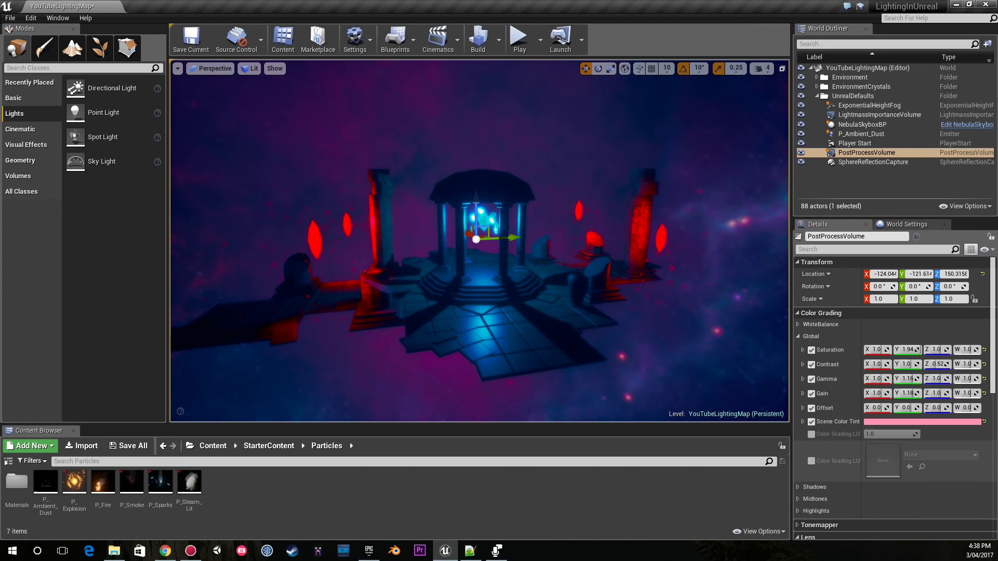
{"action": "mouse_move", "coordinate": [879, 394]}
{"action": "left_mouse_down"}
{"action": "mouse_move", "coordinate": [890, 393]}
{"action": "mouse_move", "coordinate": [875, 393]}
{"action": "left_mouse_up"}
{"action": "key", "text": "ctrl+z"}
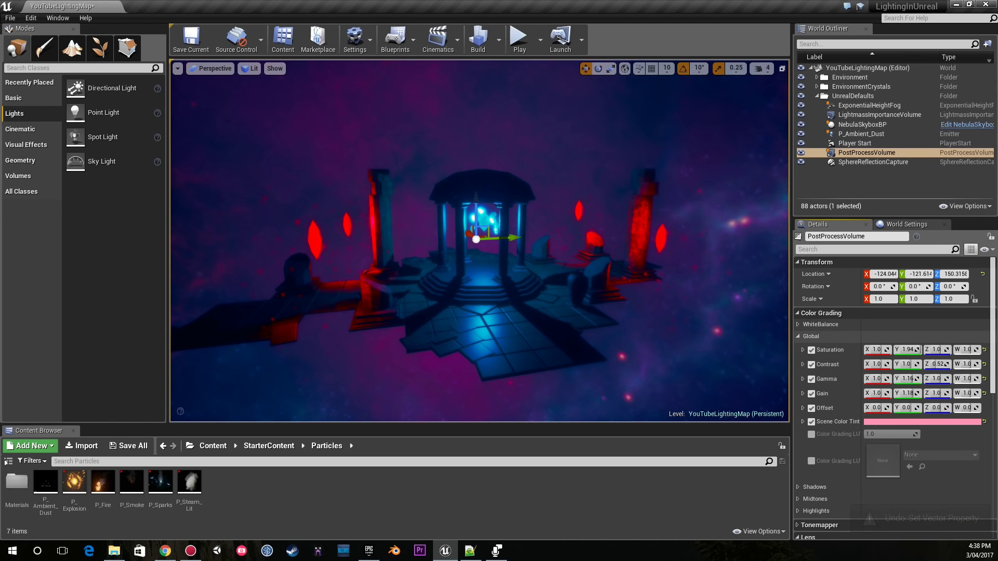
Collapse Global, expand the Shadows and Midtones grading, and try a different Midtones Saturation X value before undoing it.
{"action": "left_click", "coordinate": [798, 337]}
{"action": "left_click", "coordinate": [798, 349]}
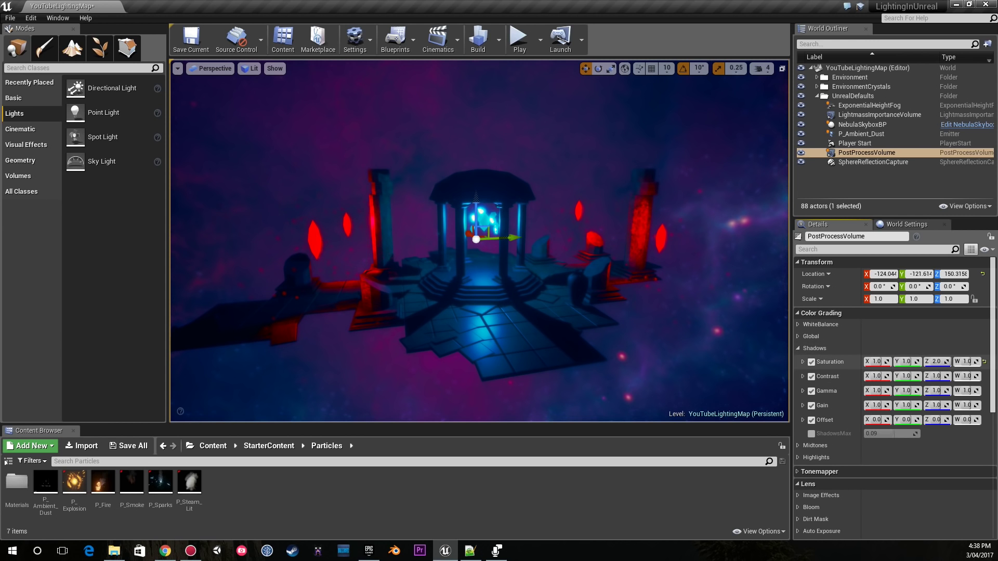
{"action": "left_click", "coordinate": [815, 446]}
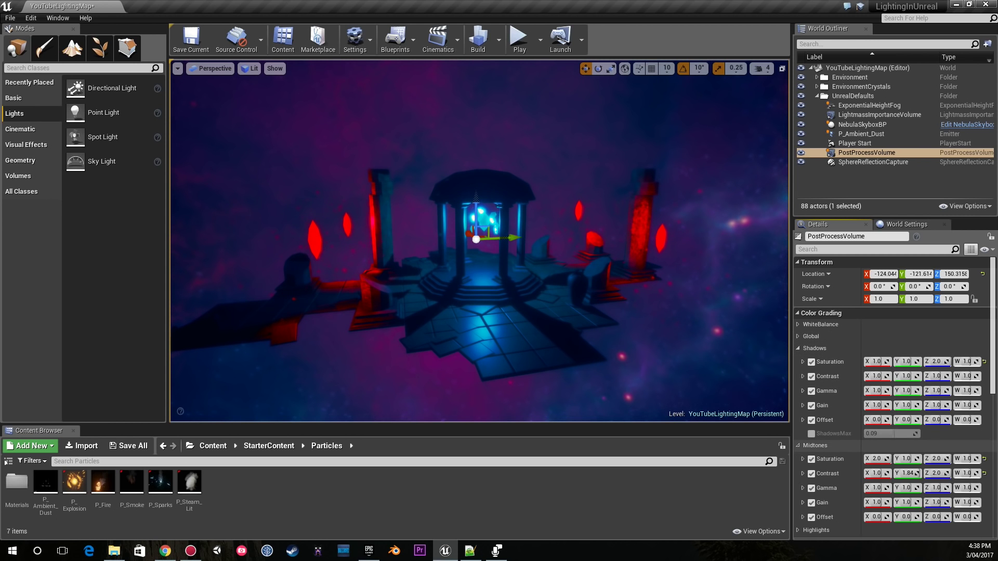
{"action": "scroll", "coordinate": [832, 395], "scroll_direction": "down", "scroll_amount": 1}
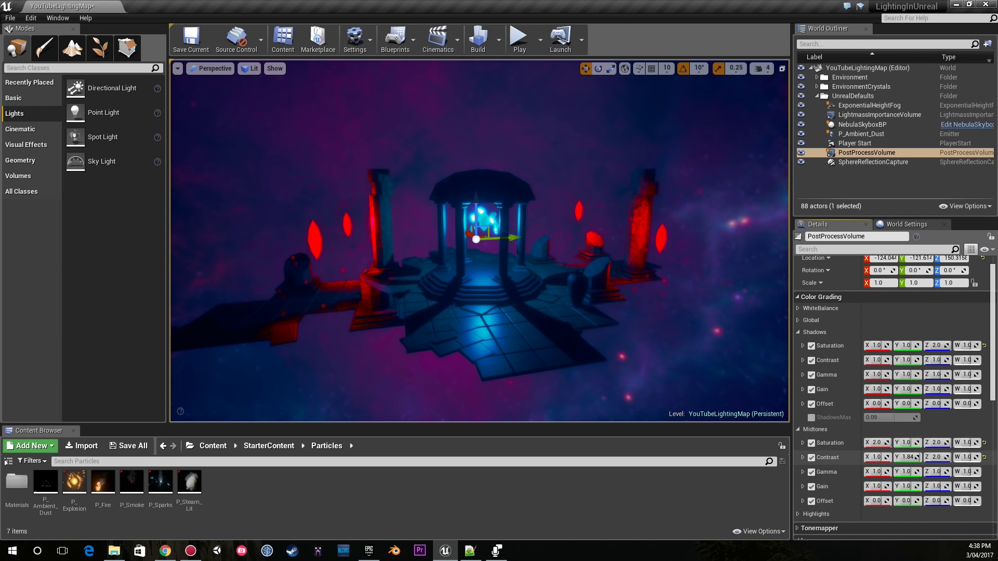
{"action": "left_click_drag", "start_coordinate": [887, 443], "coordinate": [863, 444]}
{"action": "key", "text": "ctrl+z"}
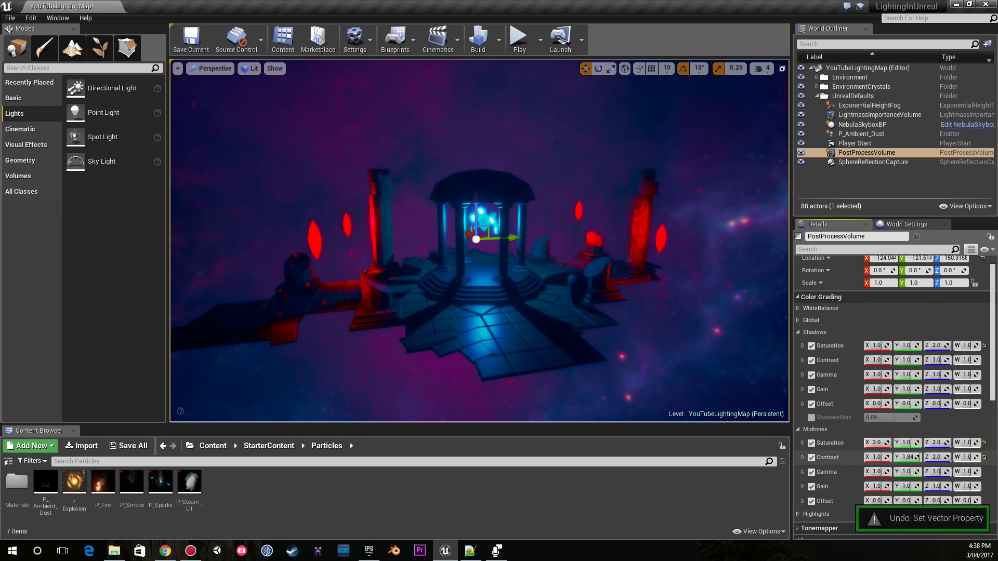
Try a different Midtones Saturation Z value, undo the change and collapse the Midtones grading.
{"action": "left_click_drag", "start_coordinate": [947, 443], "coordinate": [925, 444]}
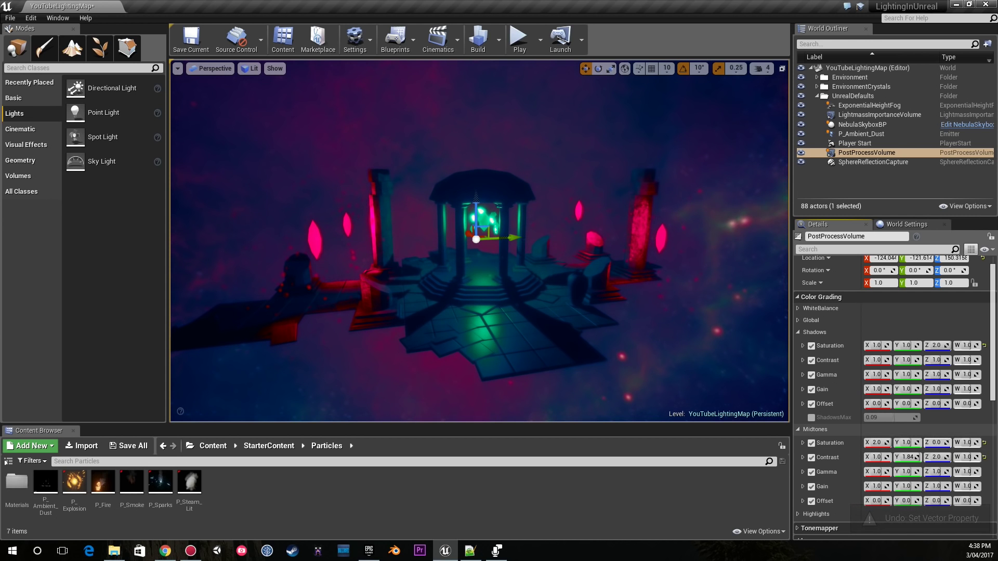
{"action": "key", "text": "ctrl+z"}
{"action": "left_click", "coordinate": [798, 430]}
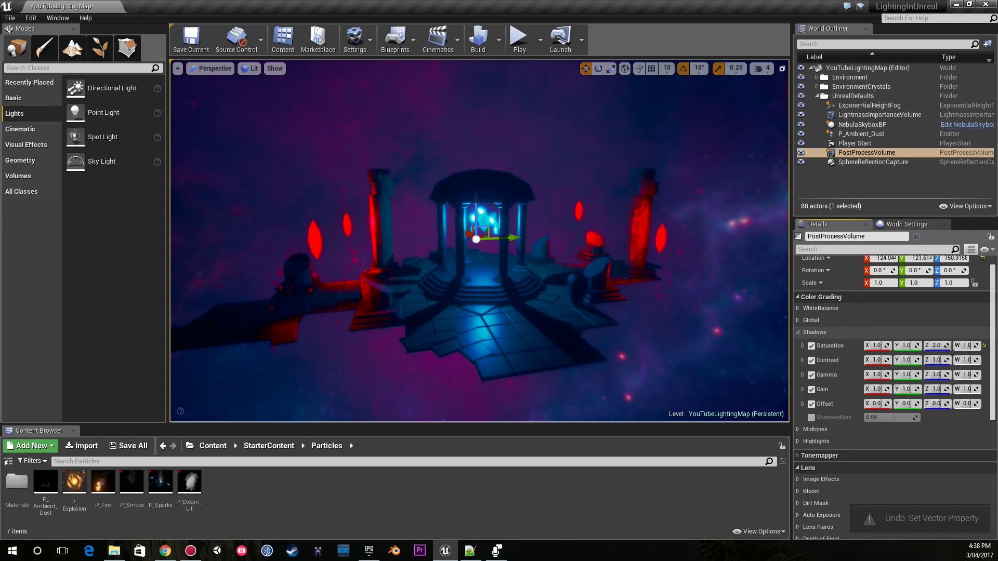
Reopen the Global grading, try other Scene Color Tint colors without keeping them, and toggle the tint override off and on to compare.
{"action": "left_click", "coordinate": [798, 332]}
{"action": "left_click", "coordinate": [798, 320]}
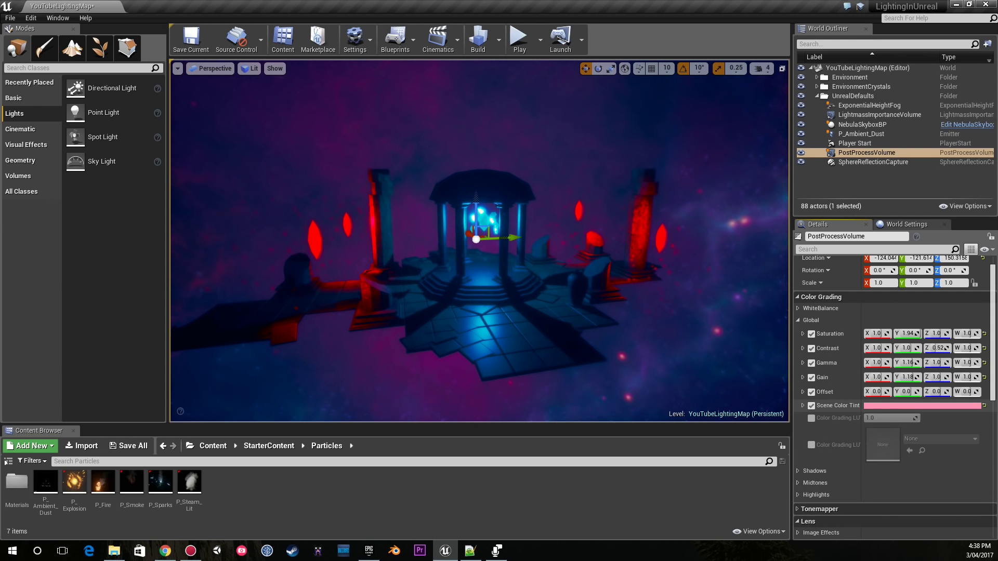
{"action": "left_click", "coordinate": [892, 406]}
{"action": "left_click_drag", "start_coordinate": [765, 341], "coordinate": [680, 347]}
{"action": "key", "text": "ctrl+z"}
{"action": "left_click_drag", "start_coordinate": [698, 387], "coordinate": [777, 332]}
{"action": "key", "text": "ctrl+z"}
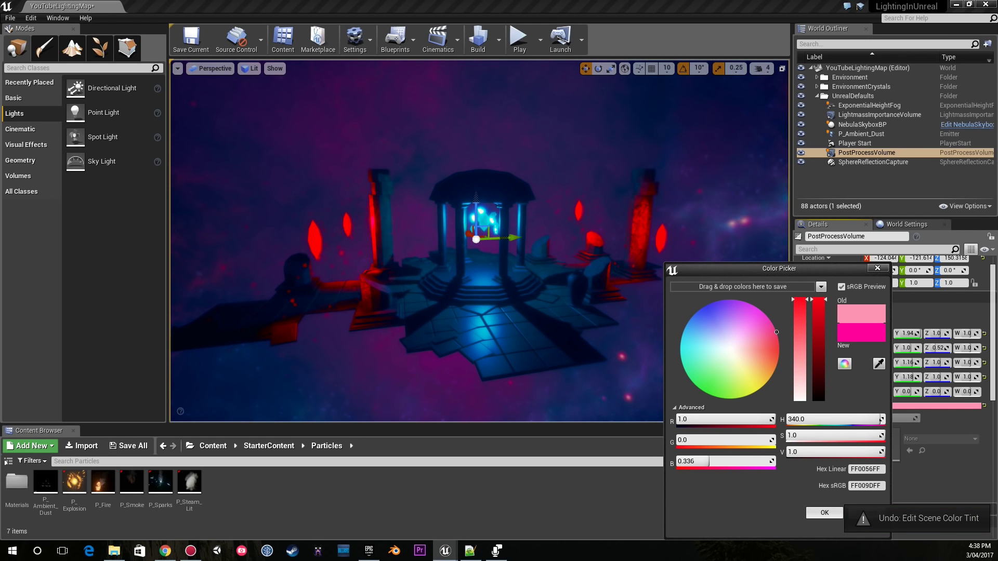
{"action": "left_click", "coordinate": [867, 513]}
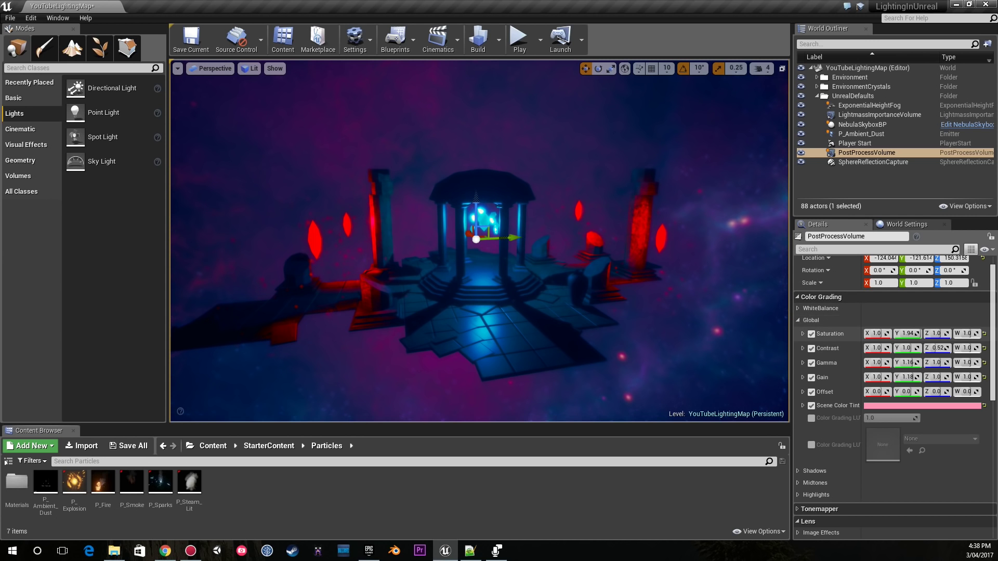
{"action": "left_click", "coordinate": [812, 406]}
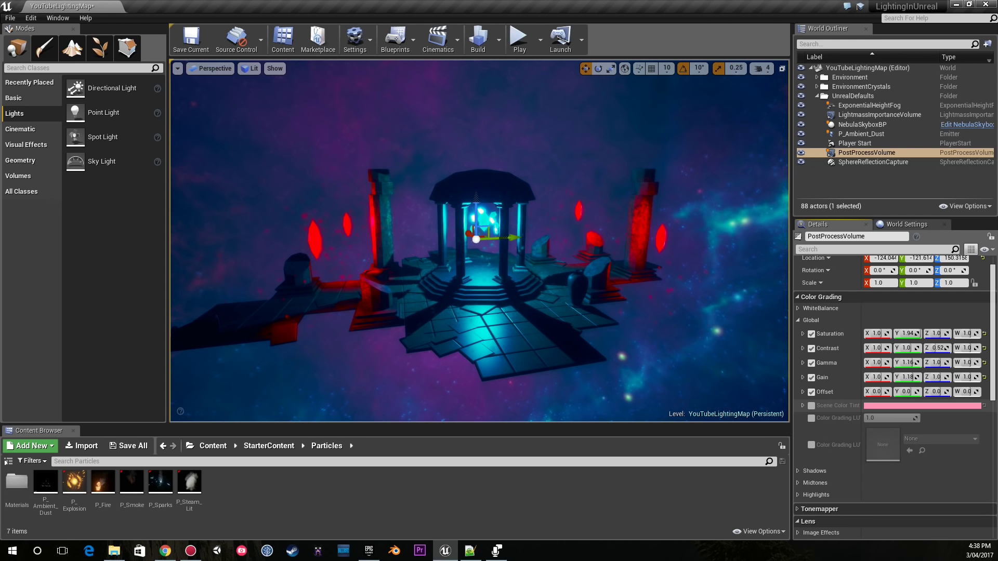
{"action": "left_click", "coordinate": [812, 406]}
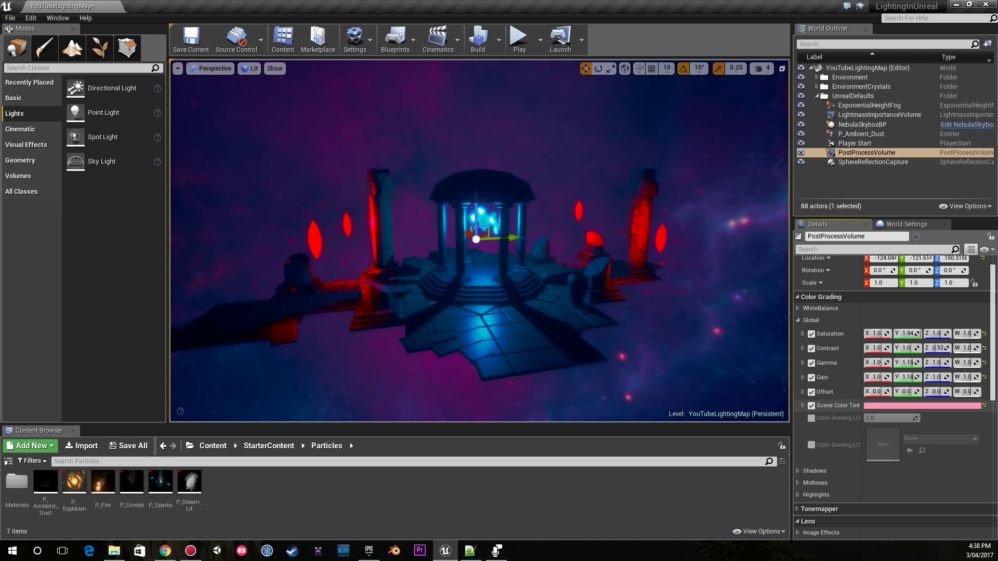
Collapse Color Grading and expand the Tonemapper to examine its Slope setting, closing the category again.
{"action": "left_click", "coordinate": [798, 297]}
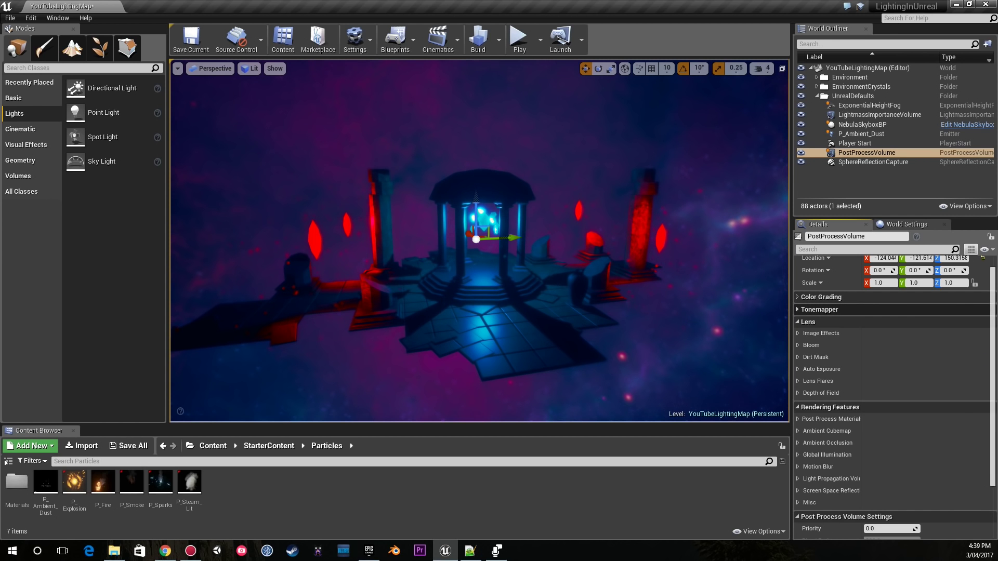
{"action": "left_click", "coordinate": [798, 310]}
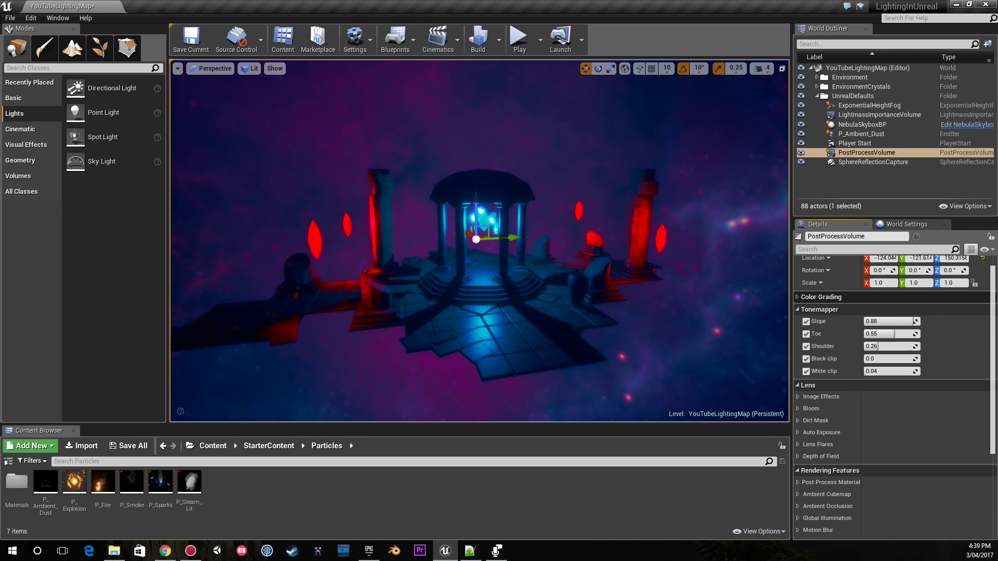
{"action": "mouse_move", "coordinate": [900, 322]}
{"action": "left_mouse_down"}
{"action": "mouse_move", "coordinate": [865, 321]}
{"action": "mouse_move", "coordinate": [912, 321]}
{"action": "left_mouse_up"}
{"action": "left_click", "coordinate": [820, 309]}
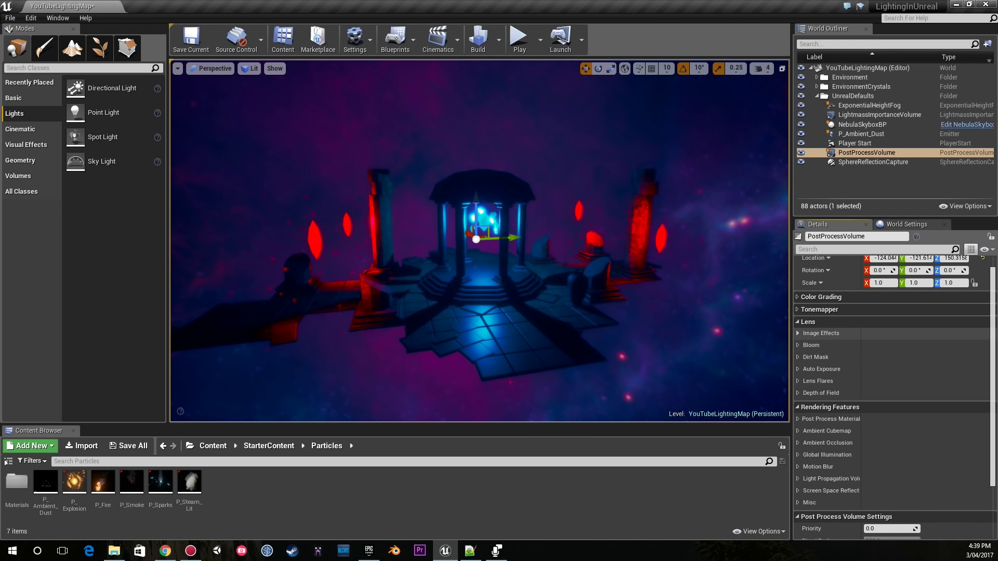
Expand the lens Image Effects and reduce Vignette Intensity to 0.0 to view the scene without darkened edges.
{"action": "left_click", "coordinate": [822, 333]}
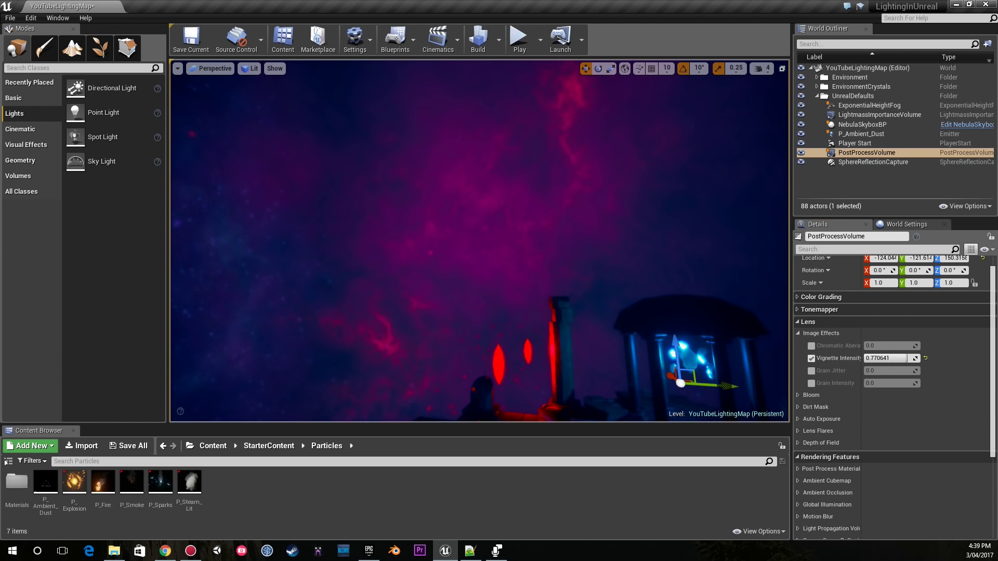
{"action": "key", "text": "f"}
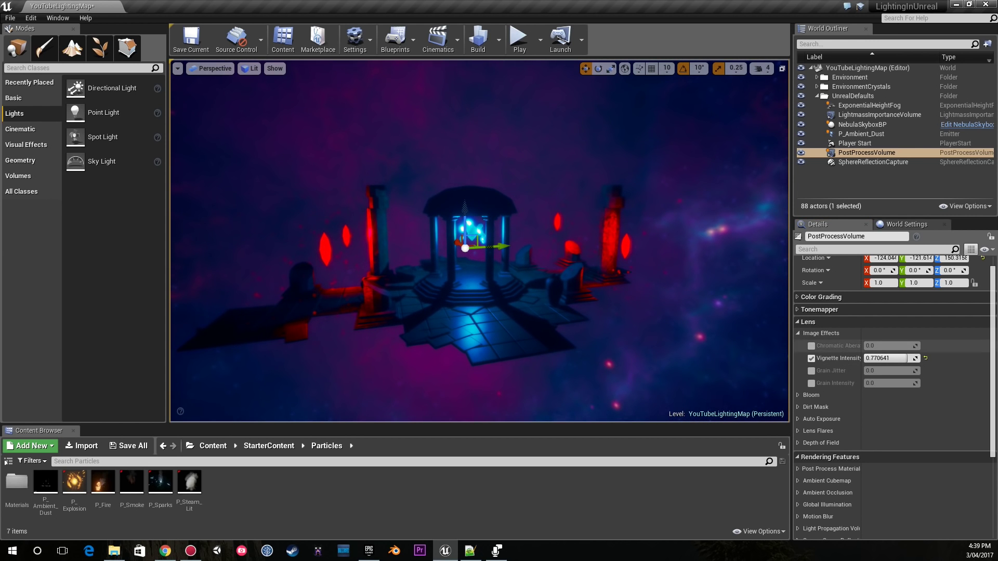
{"action": "right_click_drag", "start_coordinate": [728, 359], "coordinate": [720, 368]}
{"action": "key", "text": "w"}
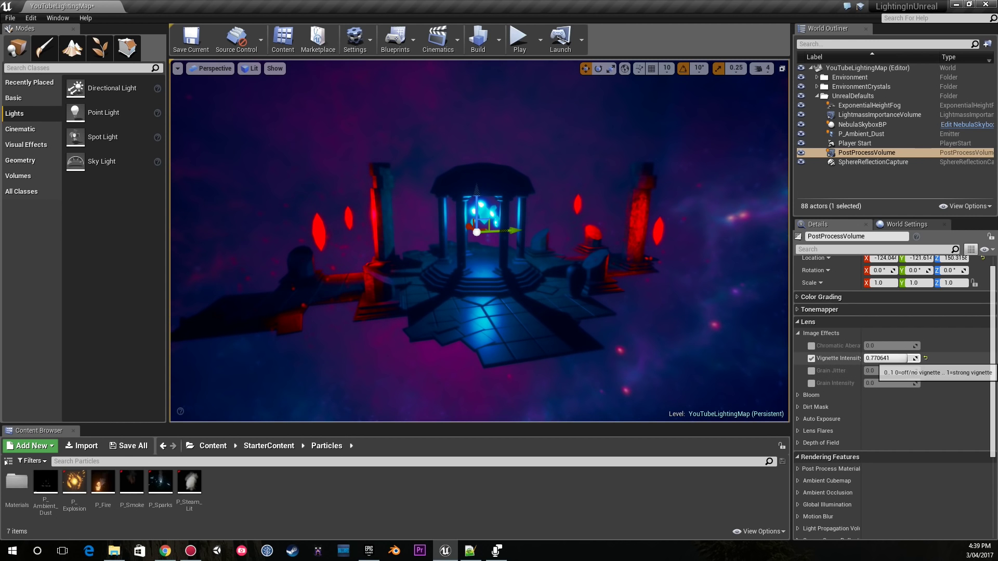
{"action": "left_click_drag", "start_coordinate": [896, 359], "coordinate": [863, 359]}
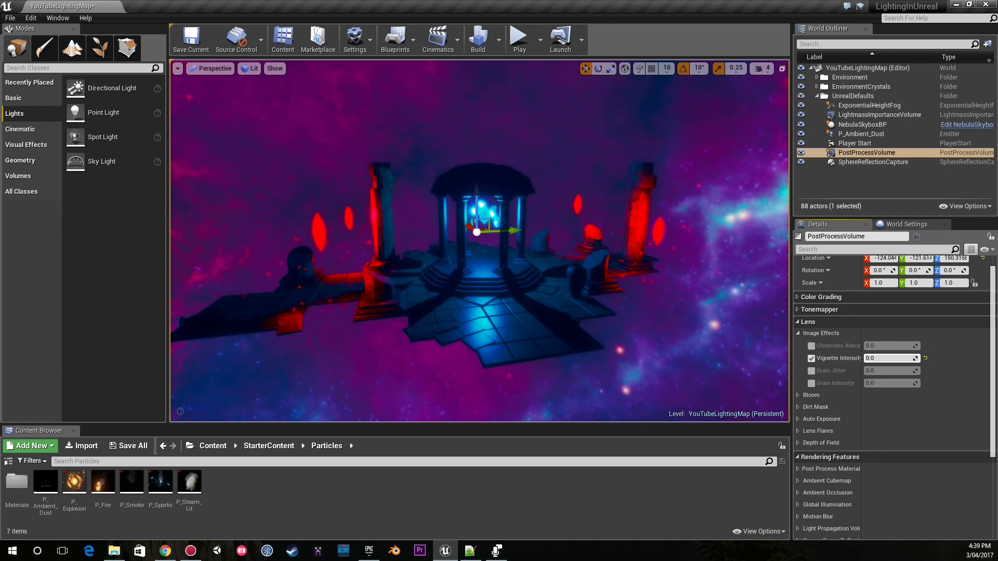
{"action": "right_click_drag", "start_coordinate": [727, 333], "coordinate": [603, 325]}
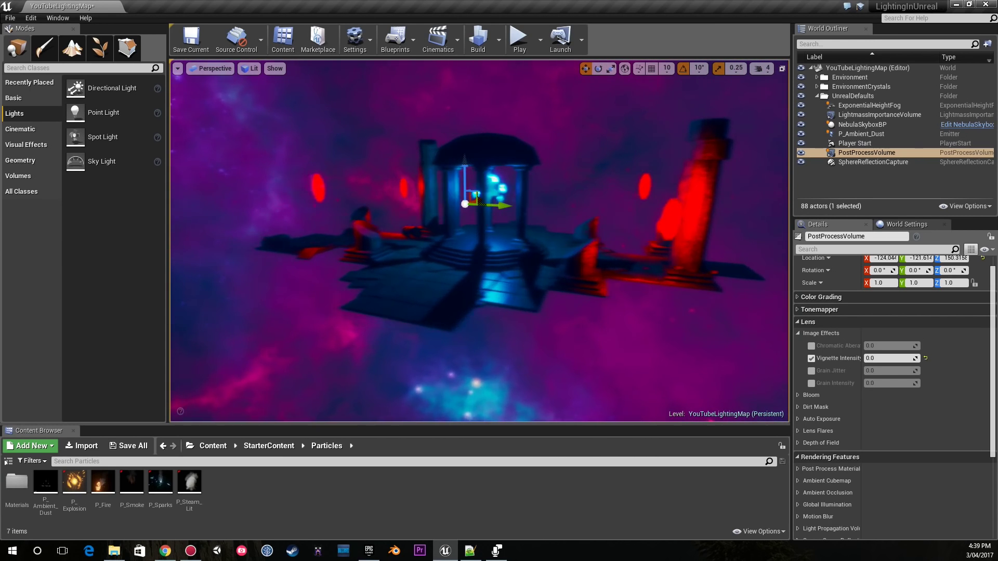
{"action": "right_click_drag", "start_coordinate": [728, 332], "coordinate": [722, 327]}
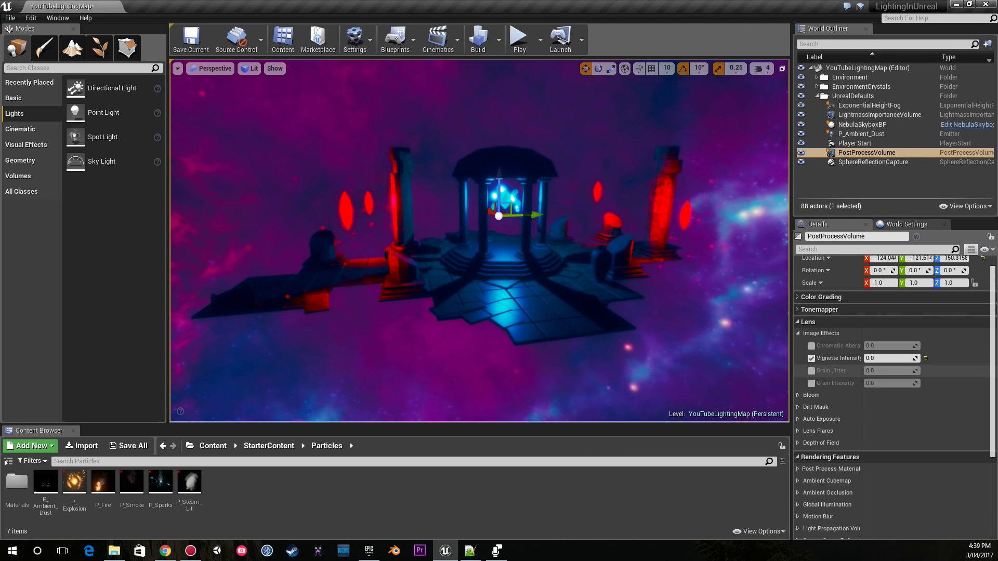
Raise Vignette Intensity to 0.880734, undo a further trial reduction, and collapse Image Effects.
{"action": "left_click_drag", "start_coordinate": [876, 359], "coordinate": [919, 359]}
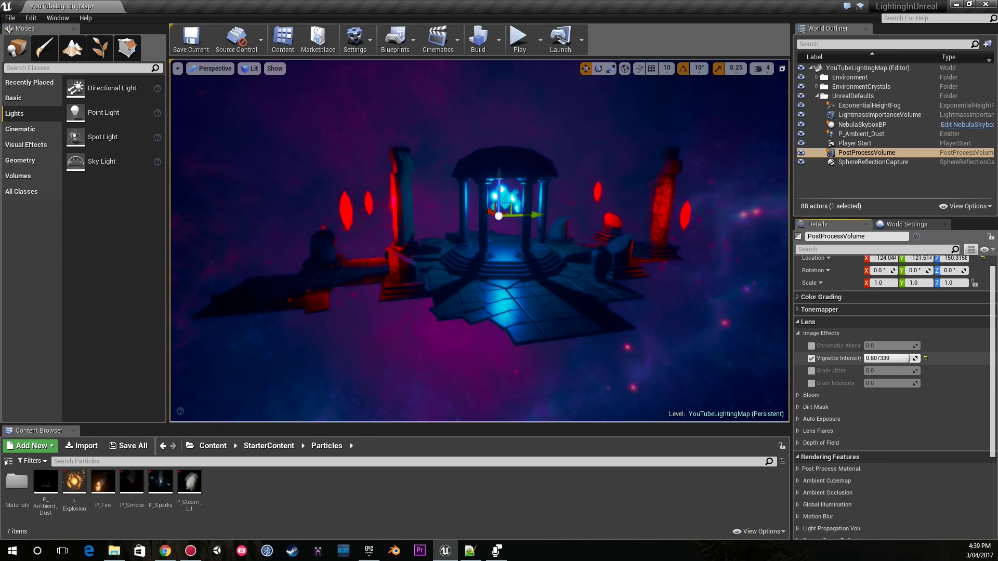
{"action": "right_click_drag", "start_coordinate": [499, 239], "coordinate": [650, 221]}
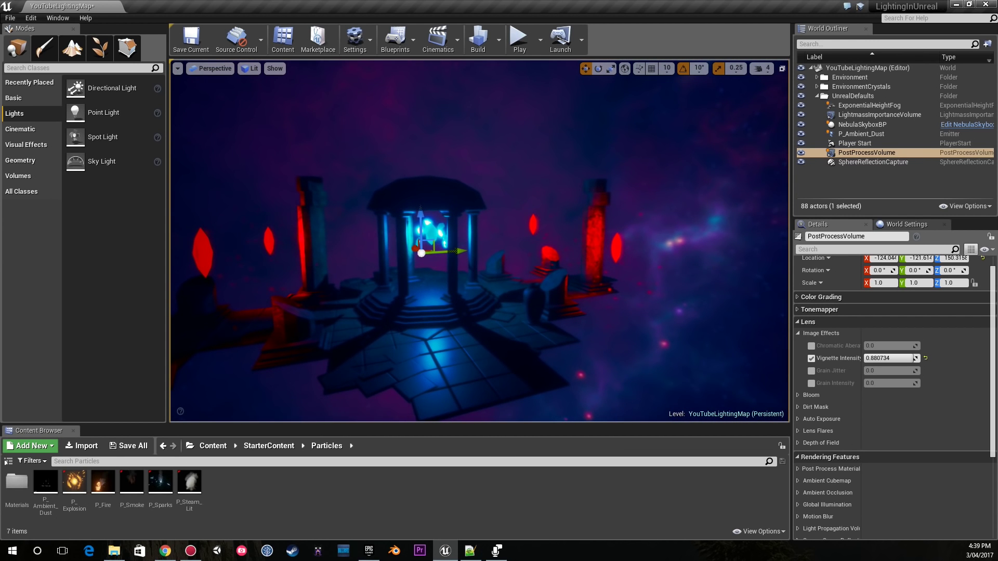
{"action": "right_click_drag", "start_coordinate": [494, 234], "coordinate": [442, 244]}
{"action": "left_click_drag", "start_coordinate": [893, 359], "coordinate": [843, 359]}
{"action": "key", "text": "ctrl+z"}
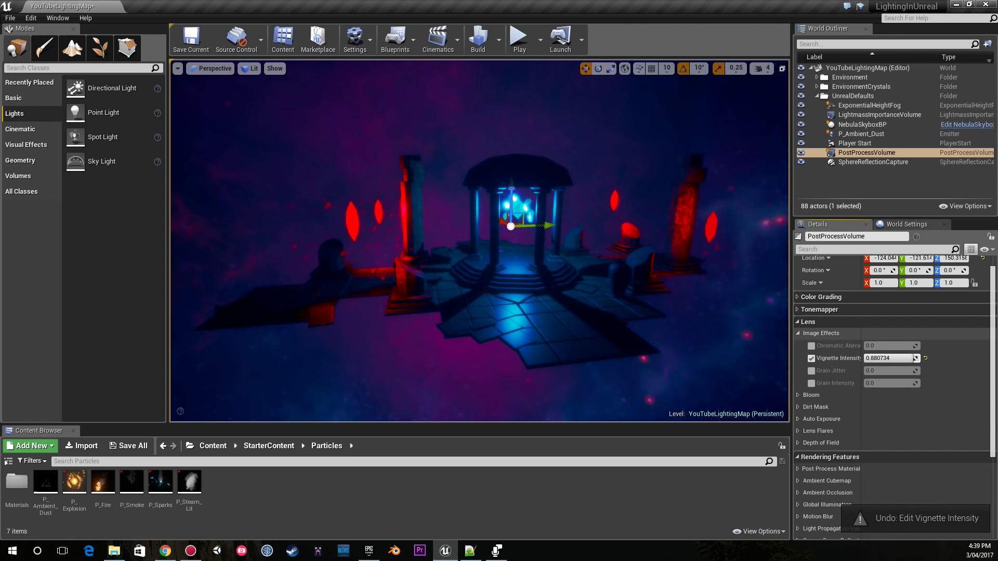
{"action": "left_click", "coordinate": [798, 334]}
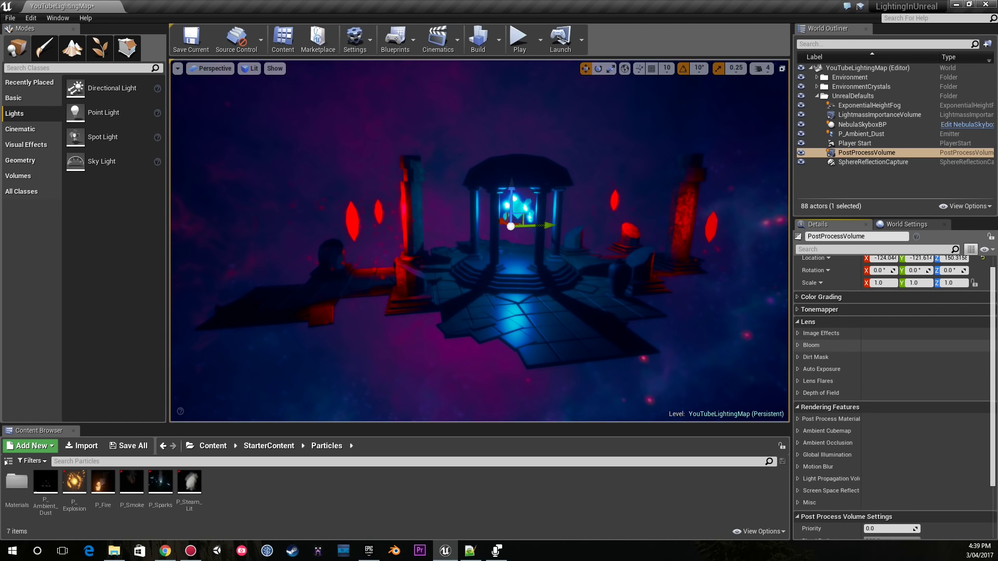
Expand Bloom, try a higher Intensity value, undo it and collapse the Bloom settings.
{"action": "left_click", "coordinate": [798, 345]}
{"action": "left_click_drag", "start_coordinate": [889, 358], "coordinate": [923, 358]}
{"action": "key", "text": "ctrl+z"}
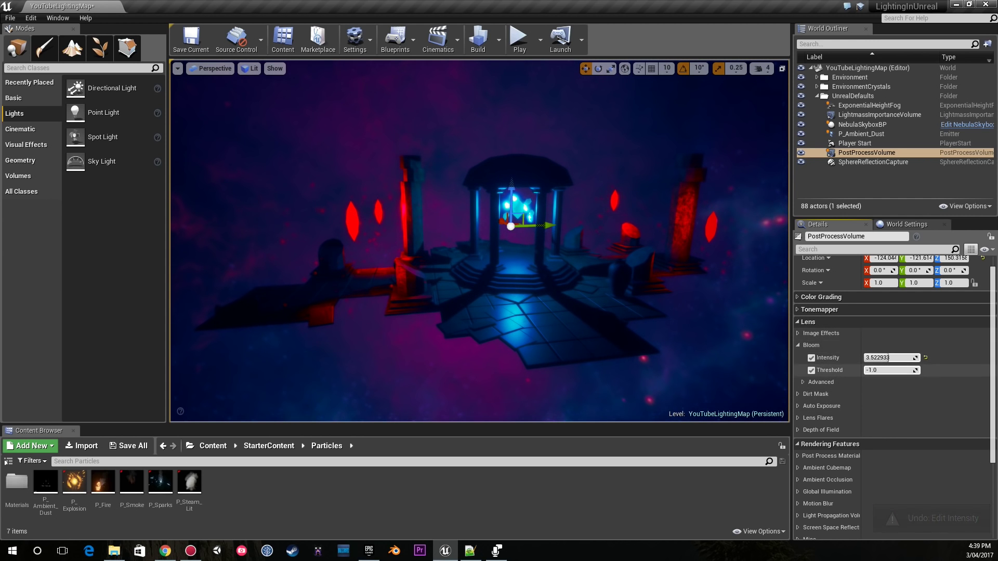
{"action": "left_click", "coordinate": [811, 345]}
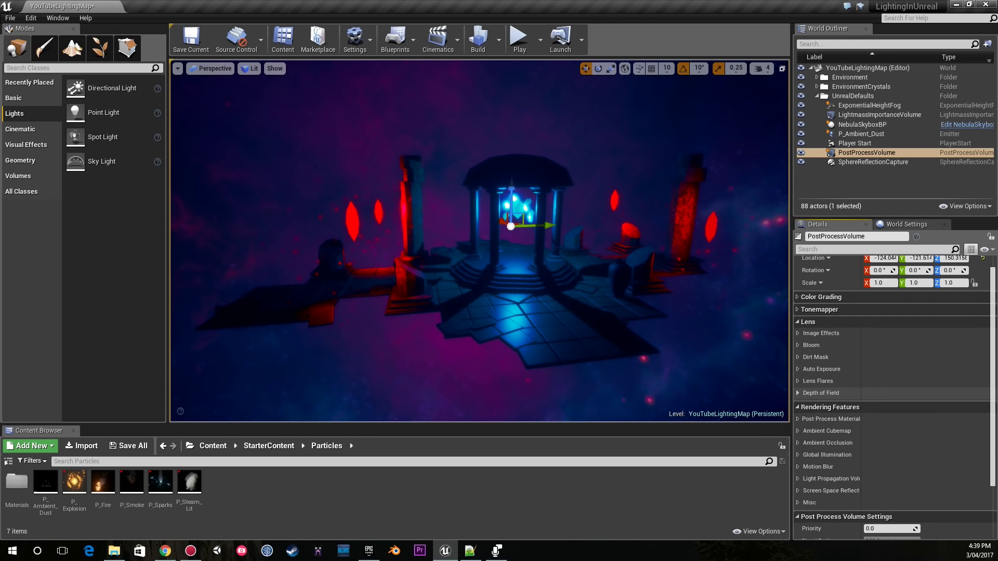
Examine the volume's Auto Exposure overrides and the Auto Exposure defaults in the project's Rendering settings, closing the settings window when done.
{"action": "left_click", "coordinate": [822, 369]}
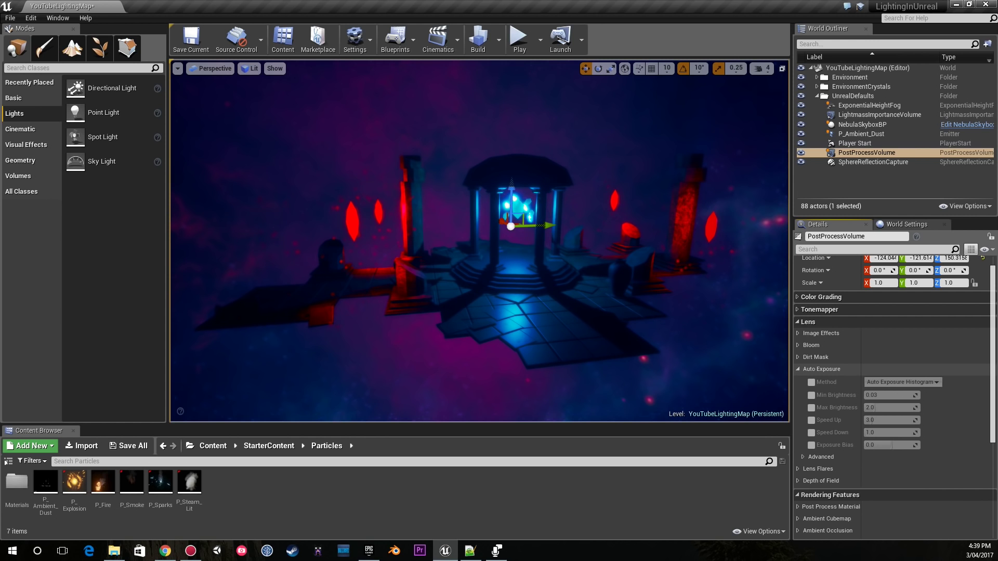
{"action": "left_click", "coordinate": [821, 369]}
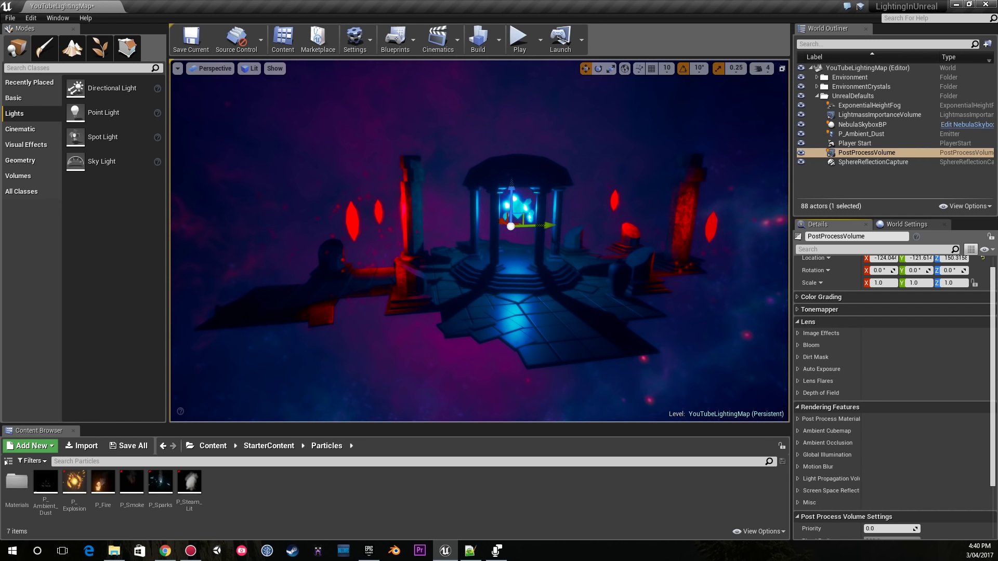
{"action": "left_click", "coordinate": [355, 39]}
{"action": "left_click", "coordinate": [367, 81]}
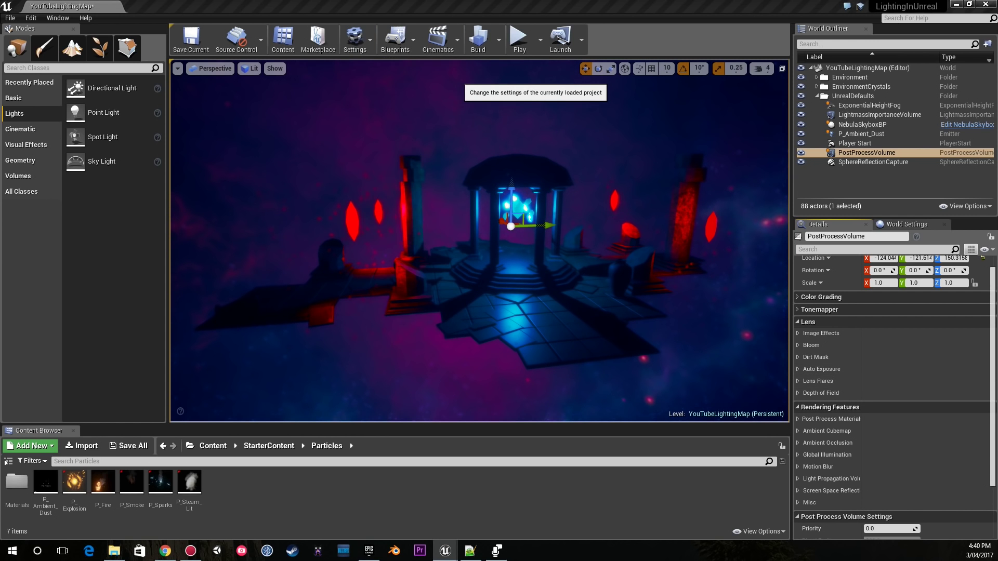
{"action": "left_click_drag", "start_coordinate": [420, 206], "coordinate": [448, 0]}
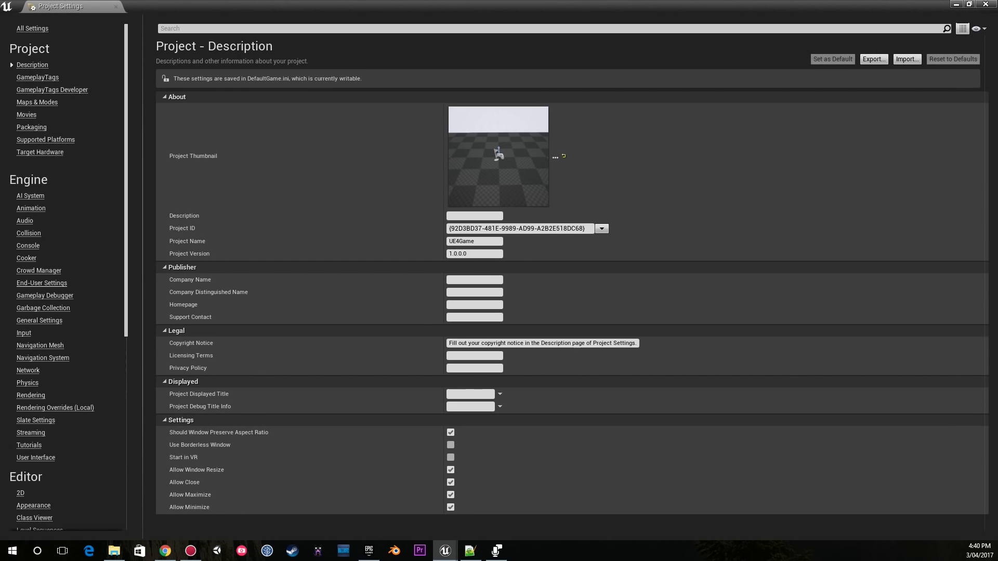
{"action": "scroll", "coordinate": [68, 276], "scroll_direction": "down", "scroll_amount": 5}
{"action": "left_click", "coordinate": [30, 312]}
{"action": "scroll", "coordinate": [572, 286], "scroll_direction": "down", "scroll_amount": 15}
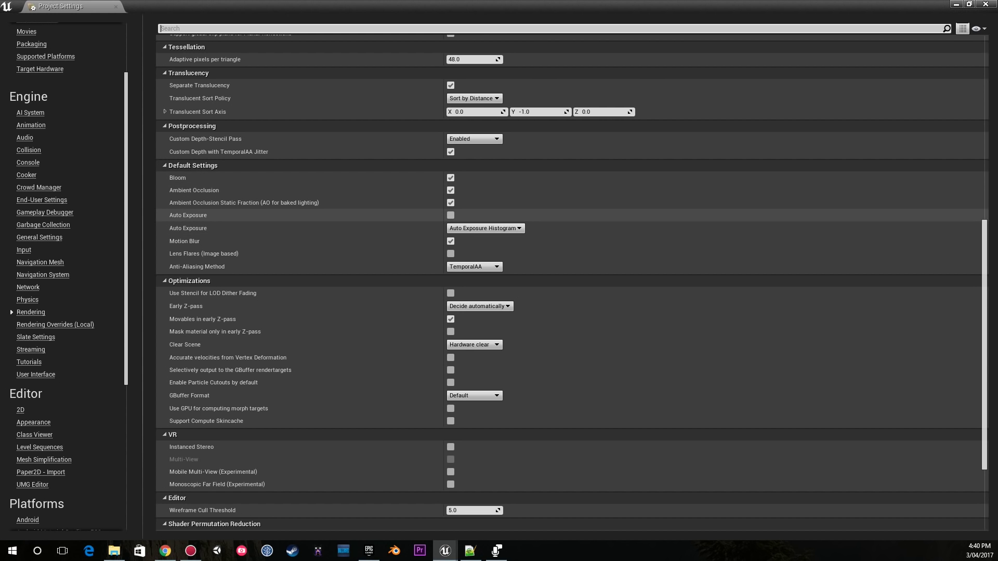
{"action": "left_click_drag", "start_coordinate": [598, 5], "coordinate": [611, 109]}
{"action": "left_click", "coordinate": [833, 104]}
Expand Depth of Field and examine its available methods and its focal, transition and bokeh settings.
{"action": "right_click_drag", "start_coordinate": [650, 218], "coordinate": [671, 218]}
{"action": "right_click_drag", "start_coordinate": [479, 239], "coordinate": [395, 245]}
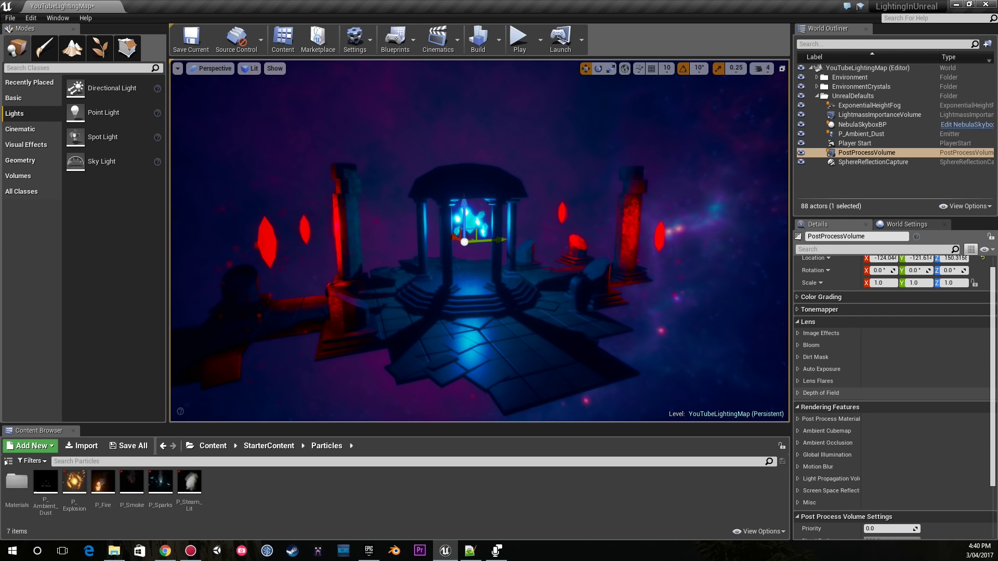
{"action": "left_click", "coordinate": [820, 393]}
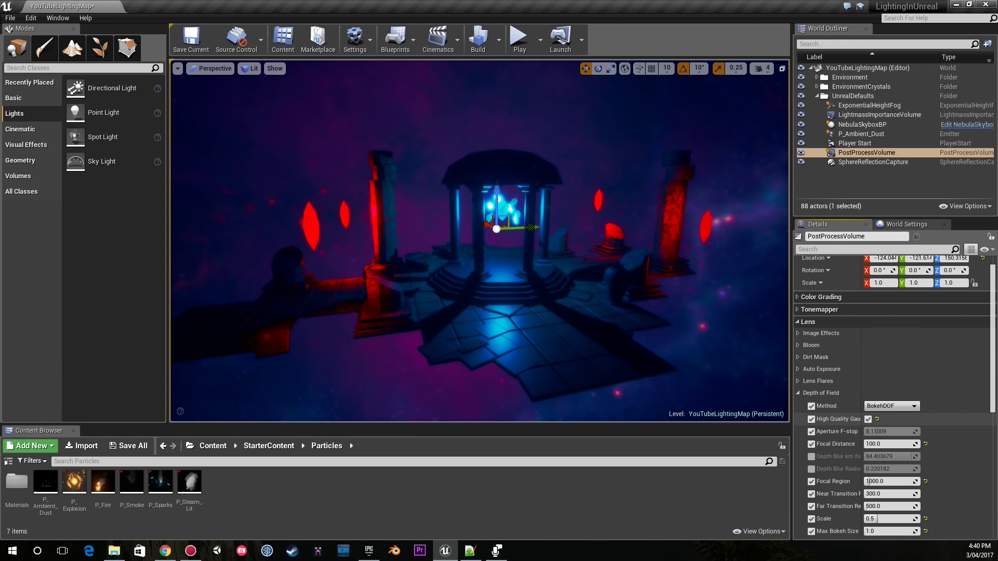
{"action": "left_click", "coordinate": [811, 406]}
{"action": "scroll", "coordinate": [891, 406], "scroll_direction": "down", "scroll_amount": 2}
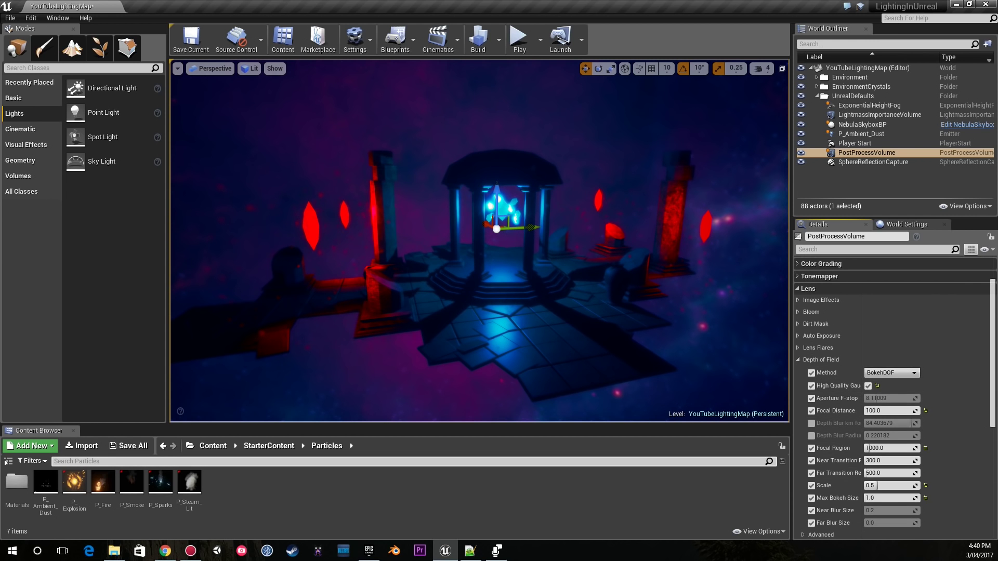
{"action": "left_click", "coordinate": [891, 373]}
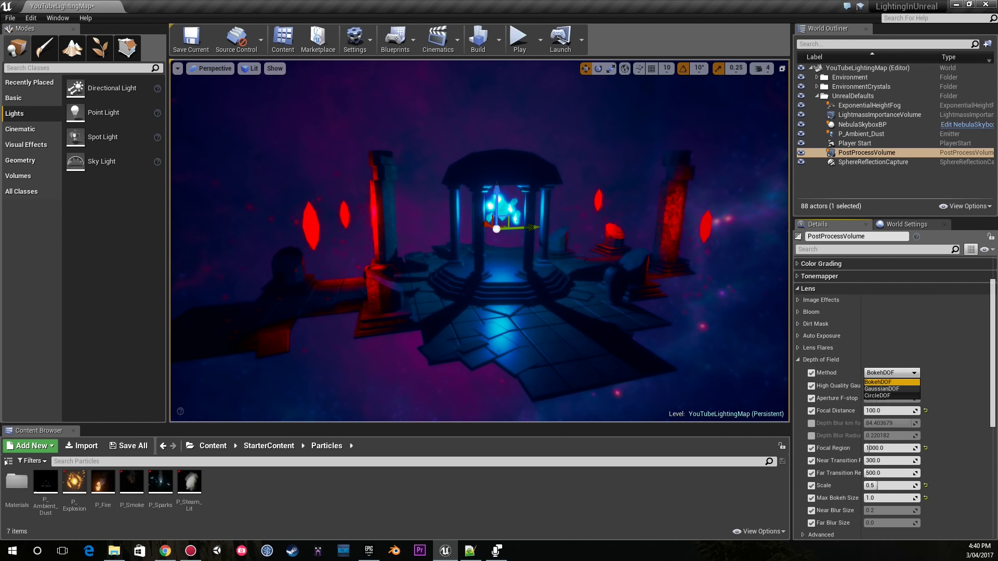
{"action": "left_click", "coordinate": [891, 373]}
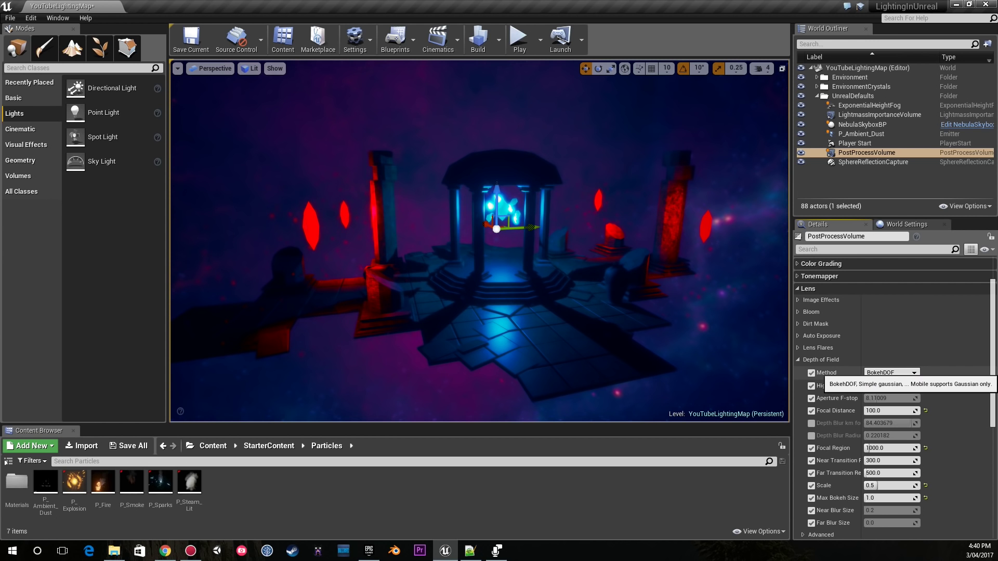
{"action": "scroll", "coordinate": [892, 406], "scroll_direction": "down", "scroll_amount": 3}
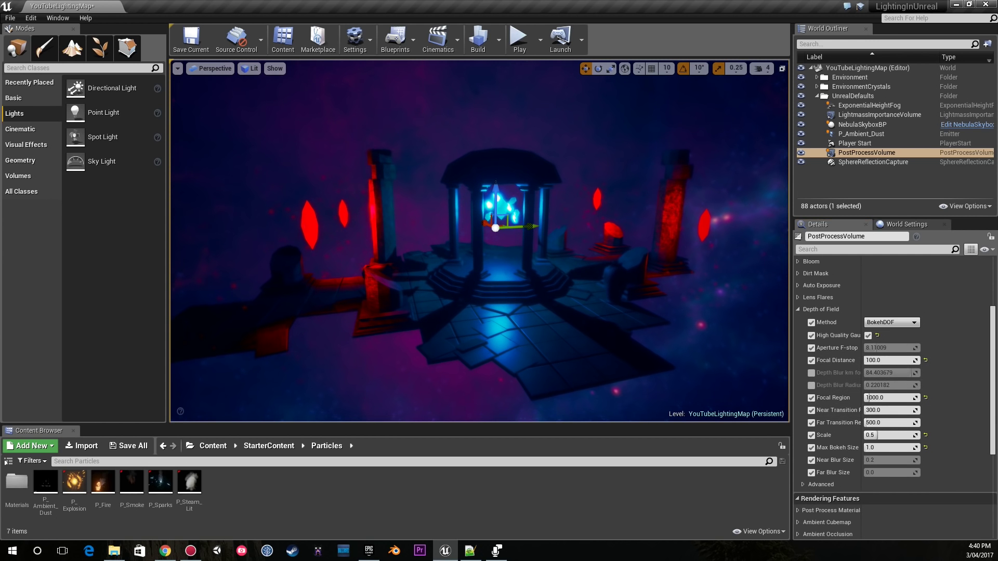
Set the Depth of Field method to CircleDOF with the nebula below the temple in view.
{"action": "right_click_drag", "start_coordinate": [479, 240], "coordinate": [466, 261]}
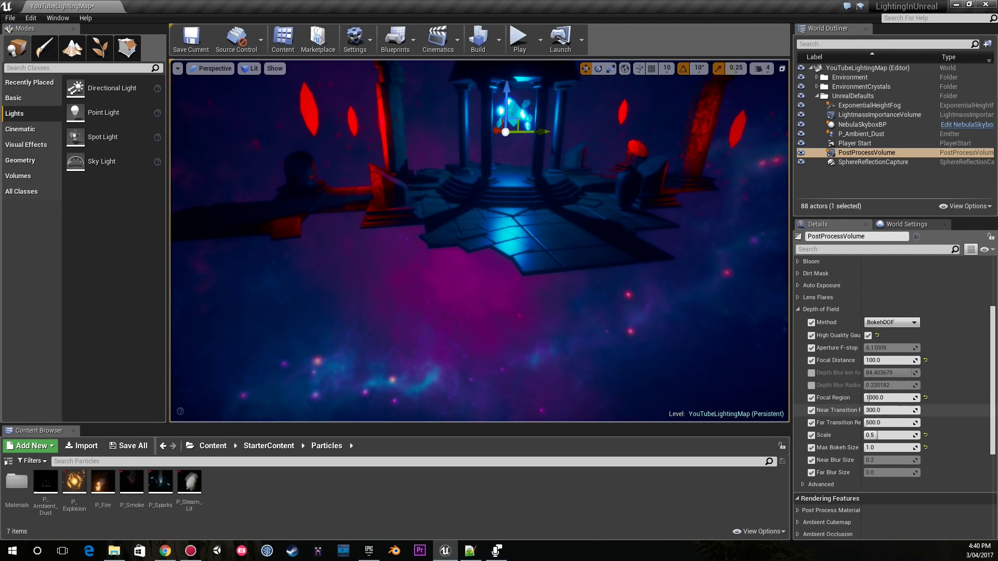
{"action": "left_click", "coordinate": [891, 323]}
{"action": "left_click", "coordinate": [877, 347]}
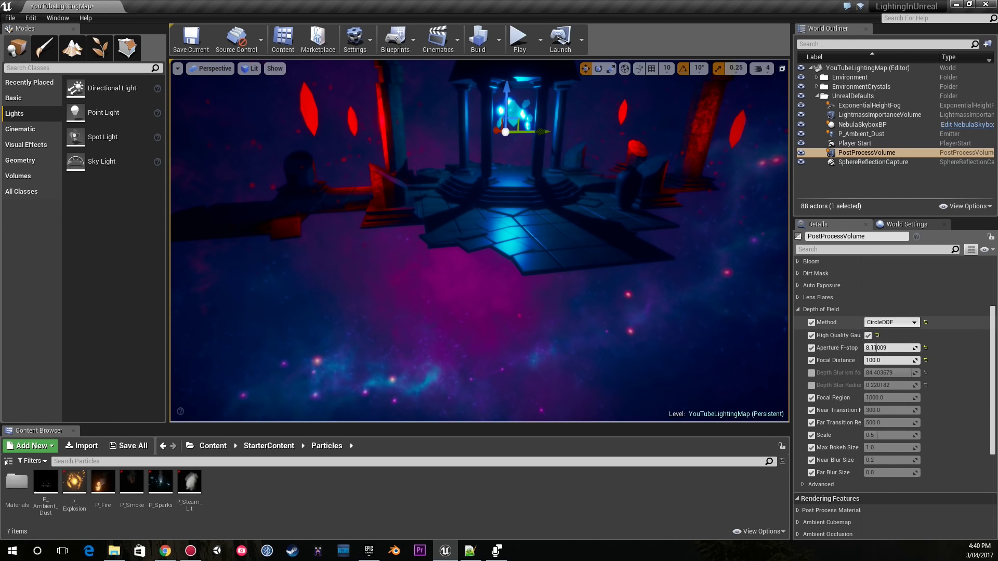
Switch the Depth of Field method to BokehDOF and try a Scale of about 0.055 with the temple in view.
{"action": "left_click", "coordinate": [879, 332]}
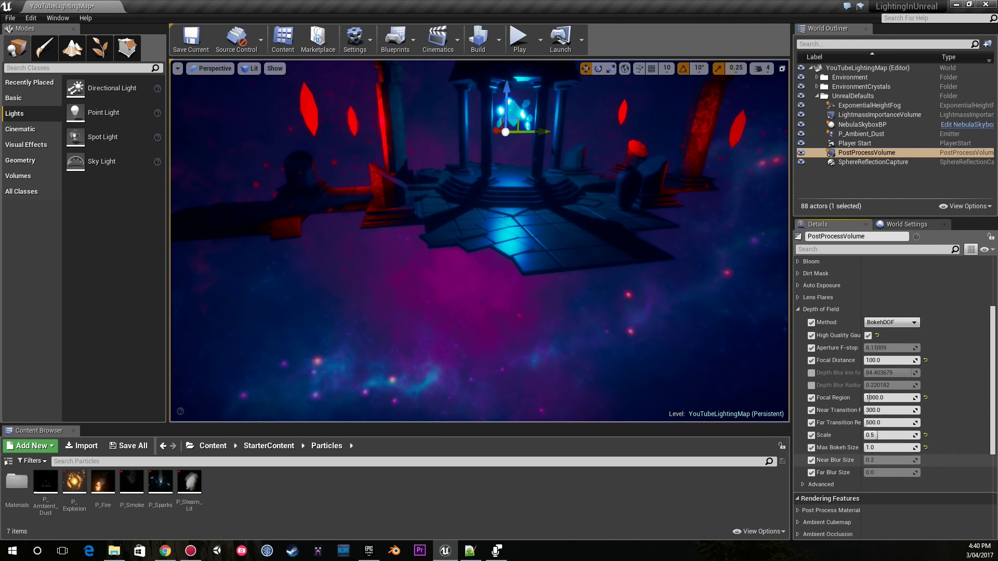
{"action": "left_click_drag", "start_coordinate": [885, 436], "coordinate": [865, 436]}
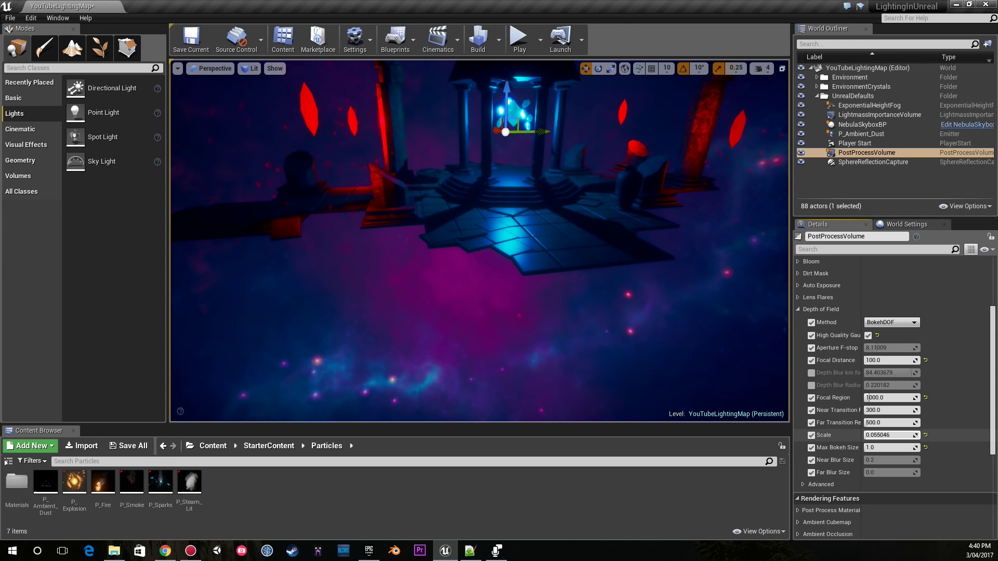
{"action": "right_click_drag", "start_coordinate": [478, 250], "coordinate": [564, 125]}
{"action": "right_click_drag", "start_coordinate": [491, 151], "coordinate": [492, 237]}
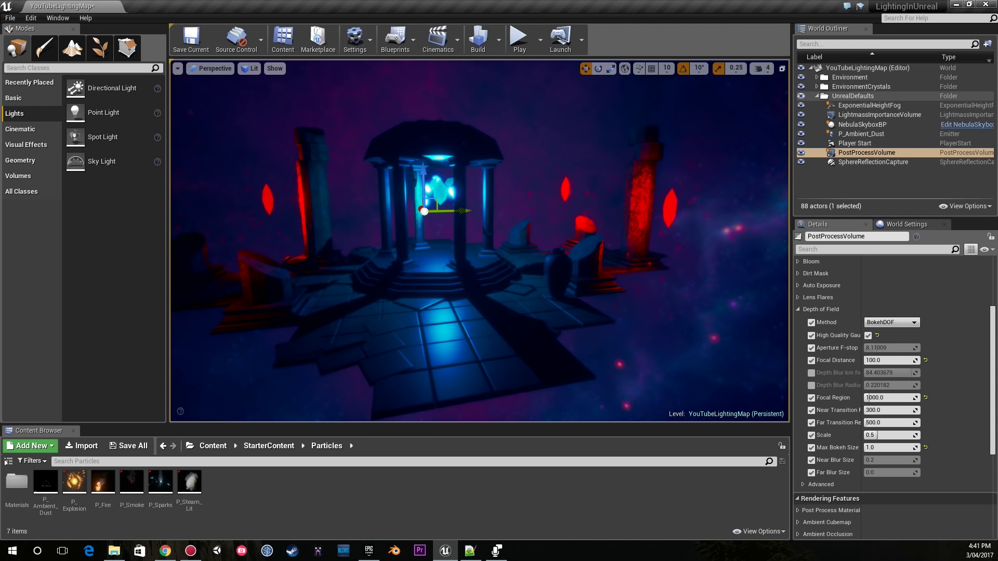
Toggle the visibility of ExponentialHeightFog to compare the temple scene with and without the fog, leaving it shown.
{"action": "left_click", "coordinate": [801, 105]}
{"action": "left_click", "coordinate": [801, 105]}
{"action": "left_click", "coordinate": [801, 105]}
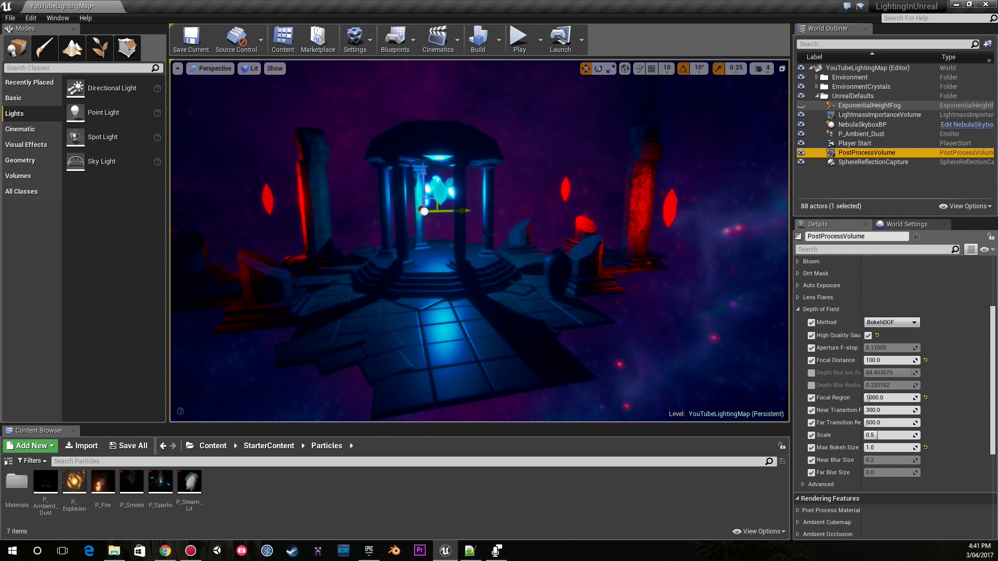
{"action": "left_click", "coordinate": [802, 106]}
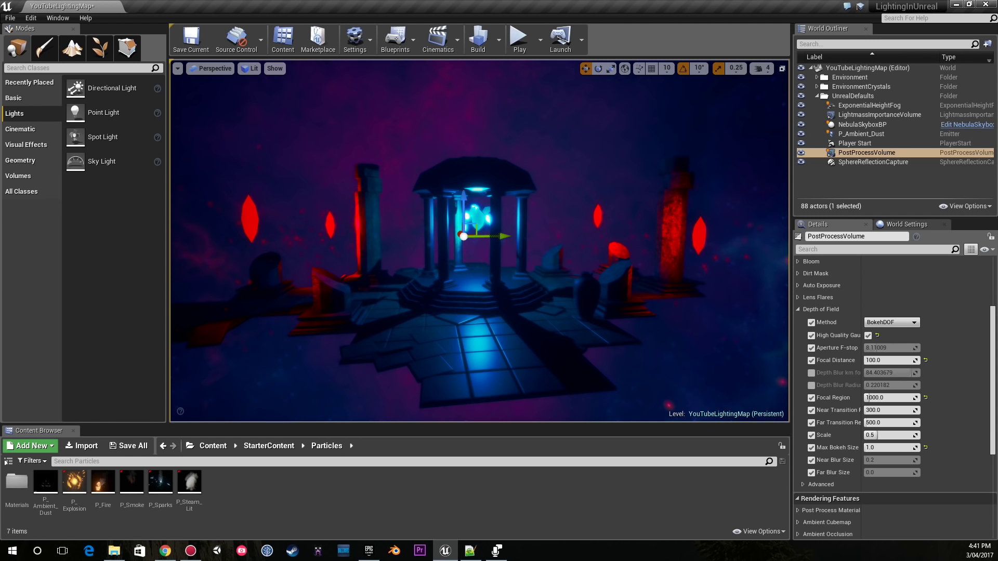
{"action": "mouse_move", "coordinate": [480, 241]}
{"action": "right_mouse_down"}
{"action": "mouse_move", "coordinate": [455, 234]}
{"action": "mouse_move", "coordinate": [491, 244]}
{"action": "mouse_move", "coordinate": [481, 241]}
{"action": "right_mouse_up"}
{"action": "key", "text": "s"}
{"action": "key", "text": "w"}
{"action": "key", "text": "w"}
{"action": "key", "text": "s"}
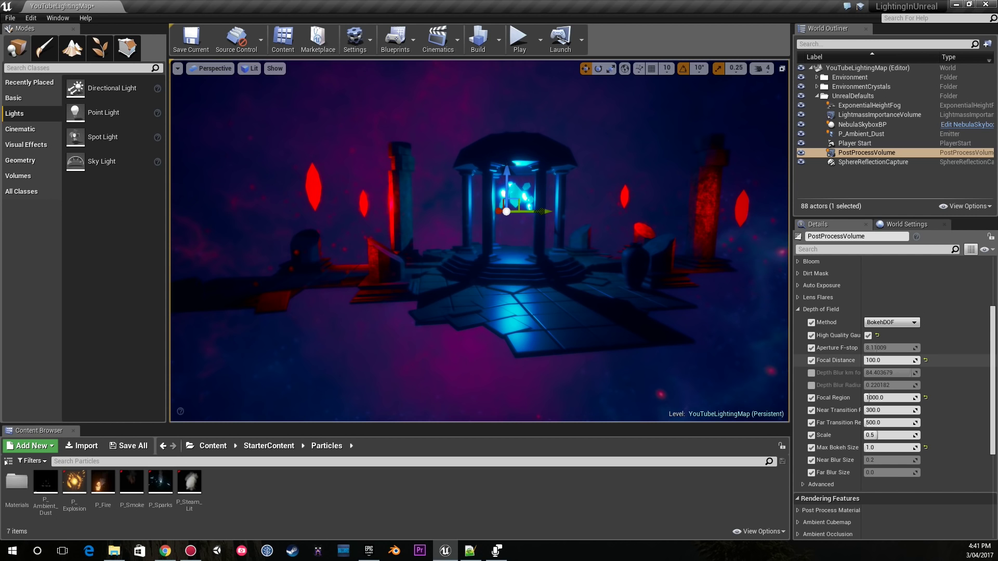
Collapse Depth of Field, try a higher Ambient Occlusion Intensity and check Global Illumination, leaving both sections collapsed.
{"action": "left_click", "coordinate": [822, 309]}
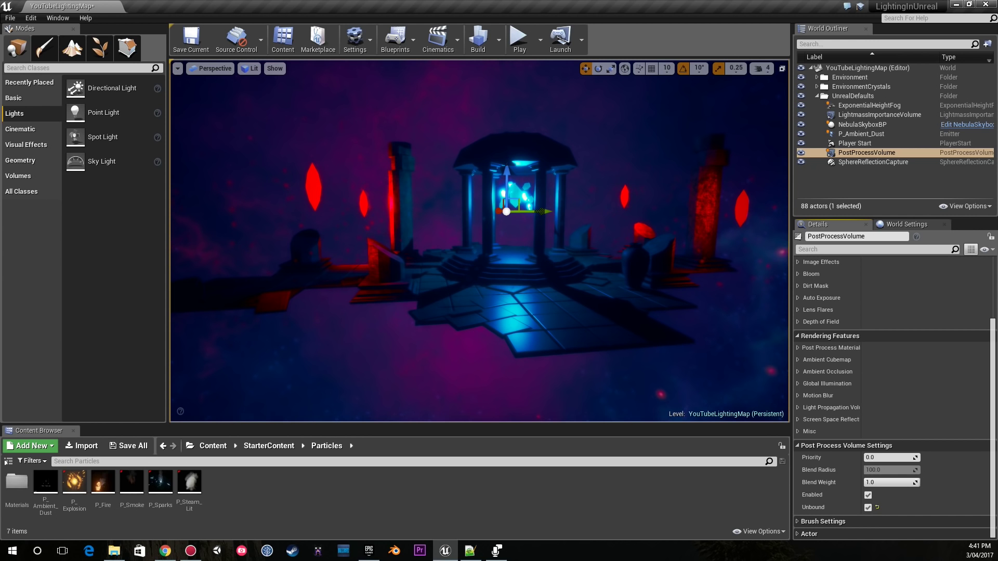
{"action": "scroll", "coordinate": [884, 390], "scroll_direction": "up", "scroll_amount": 3}
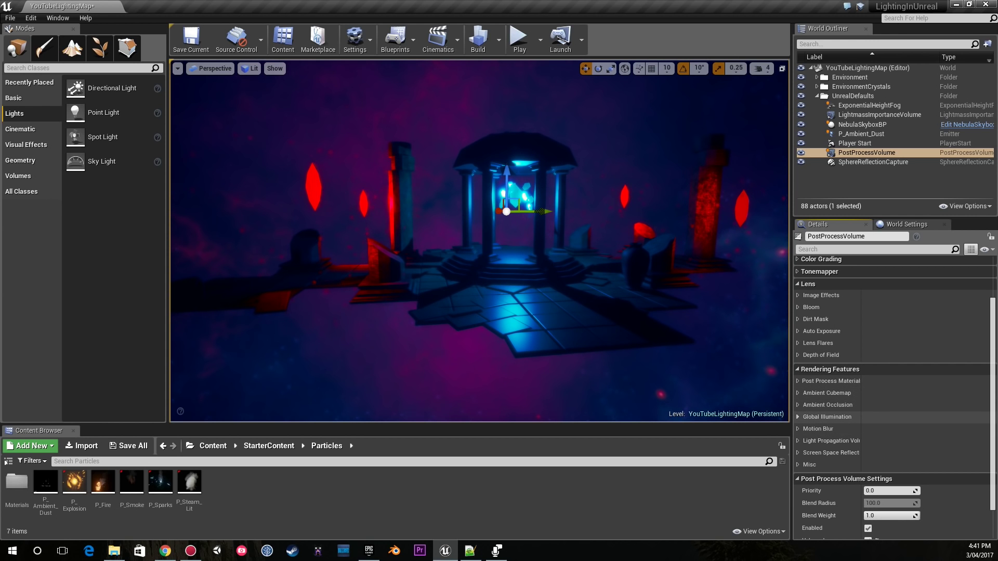
{"action": "left_click", "coordinate": [828, 405]}
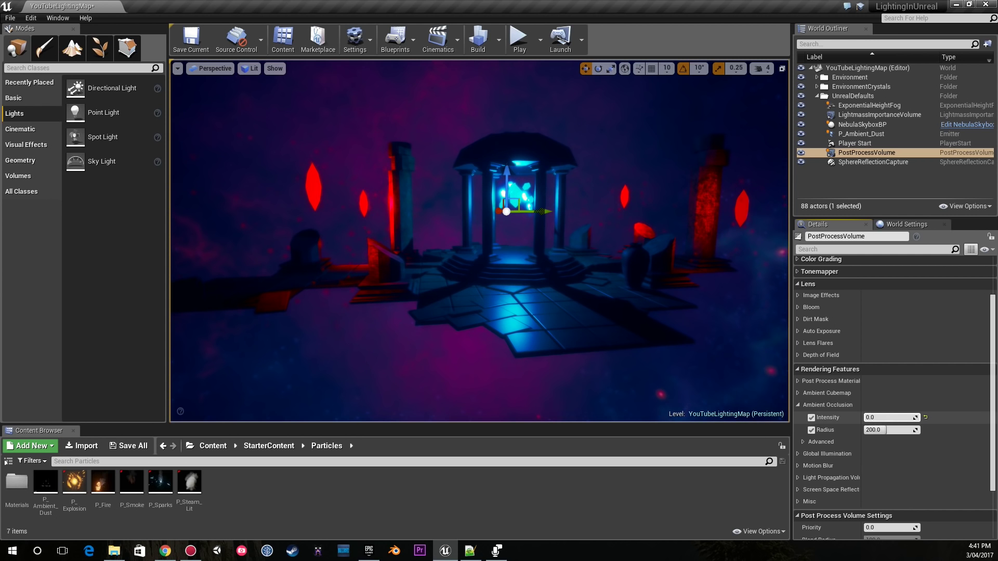
{"action": "left_click_drag", "start_coordinate": [866, 417], "coordinate": [919, 417]}
{"action": "left_click", "coordinate": [828, 405]}
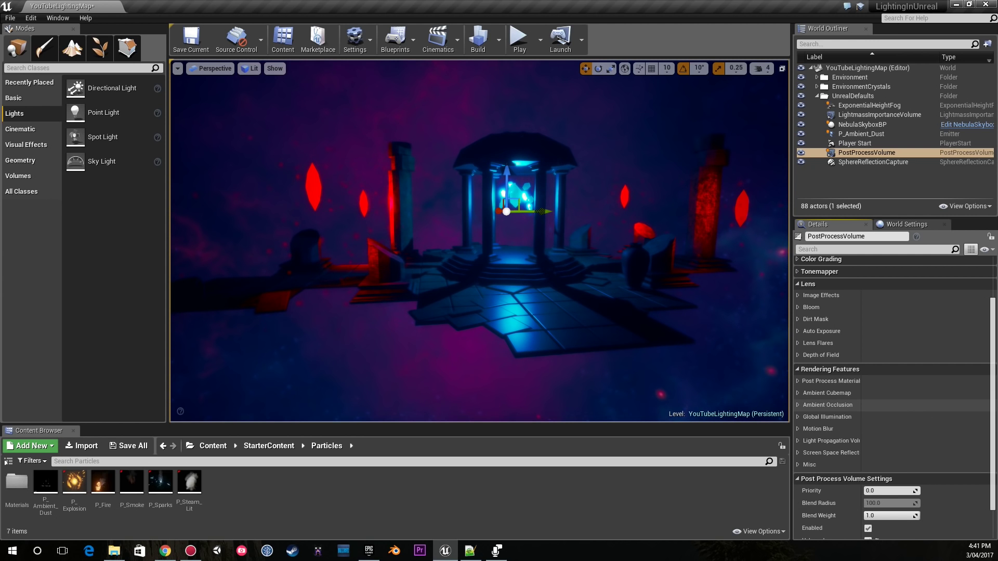
{"action": "left_click", "coordinate": [827, 417]}
{"action": "left_click", "coordinate": [827, 417]}
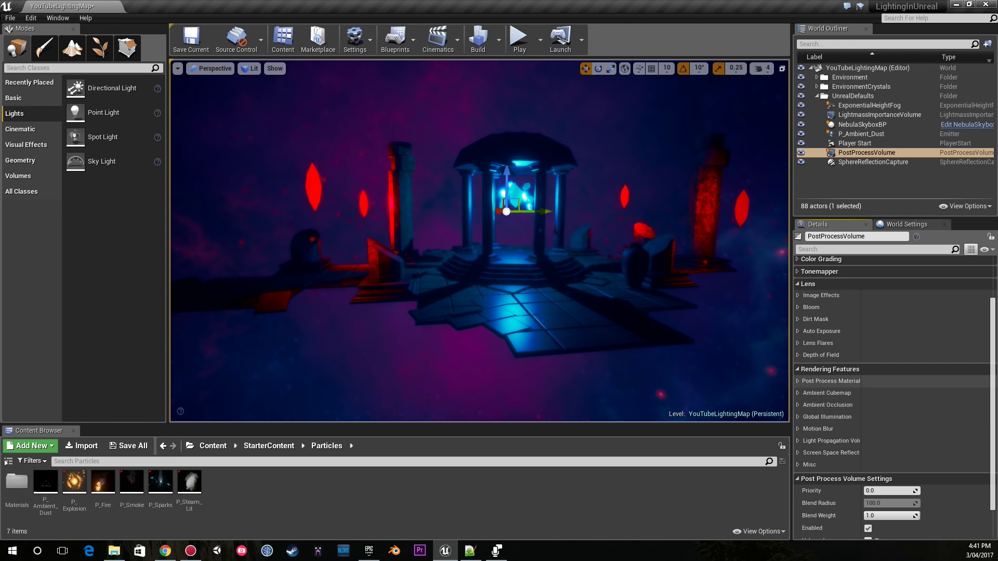
Collapse Rendering Features and review the volume's Lens, Tonemapper and Color Grading groups.
{"action": "left_click", "coordinate": [831, 369]}
{"action": "left_click", "coordinate": [809, 339]}
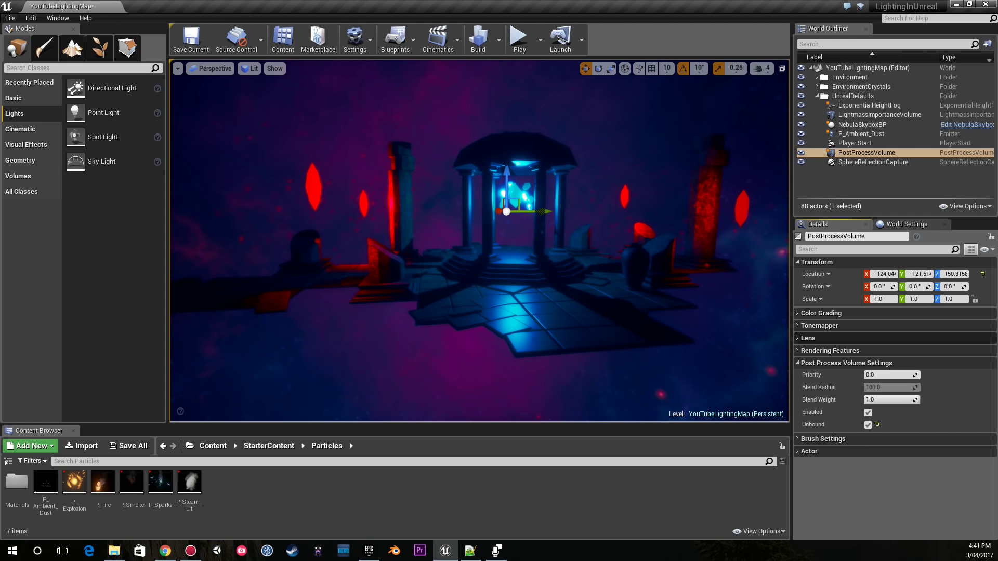
{"action": "left_click", "coordinate": [808, 338]}
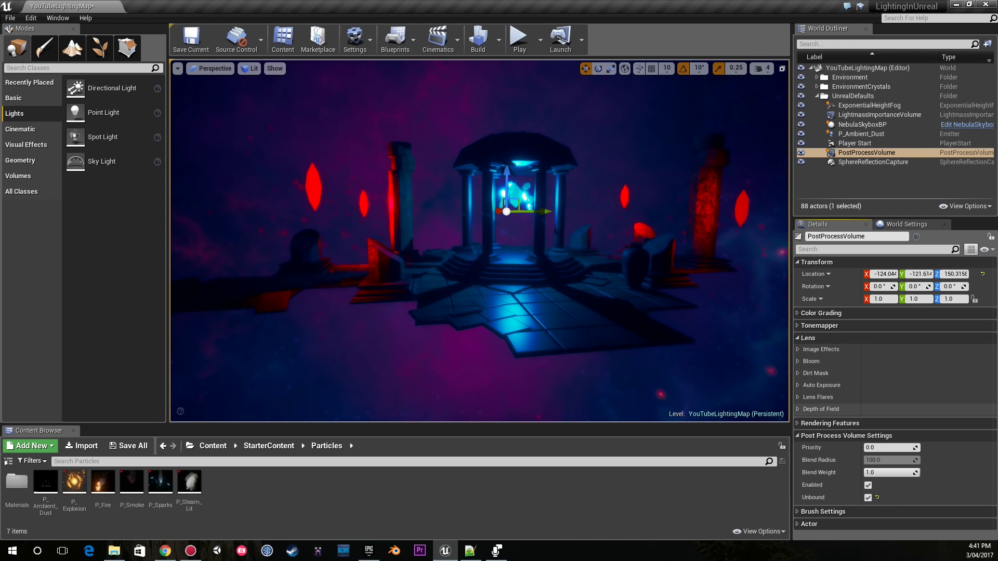
{"action": "left_click", "coordinate": [820, 325]}
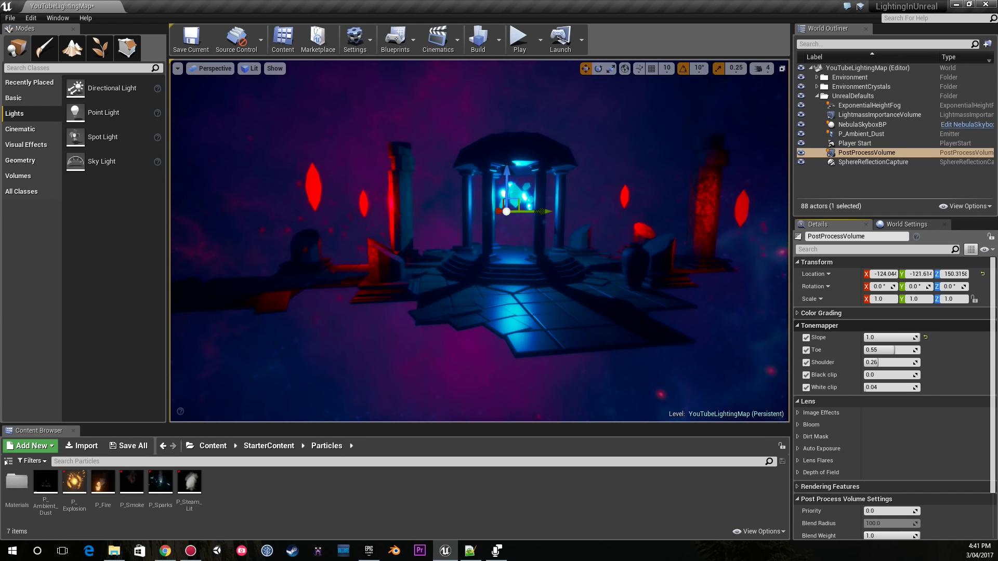
{"action": "left_click", "coordinate": [820, 326]}
{"action": "left_click", "coordinate": [821, 313]}
{"action": "left_click", "coordinate": [821, 313]}
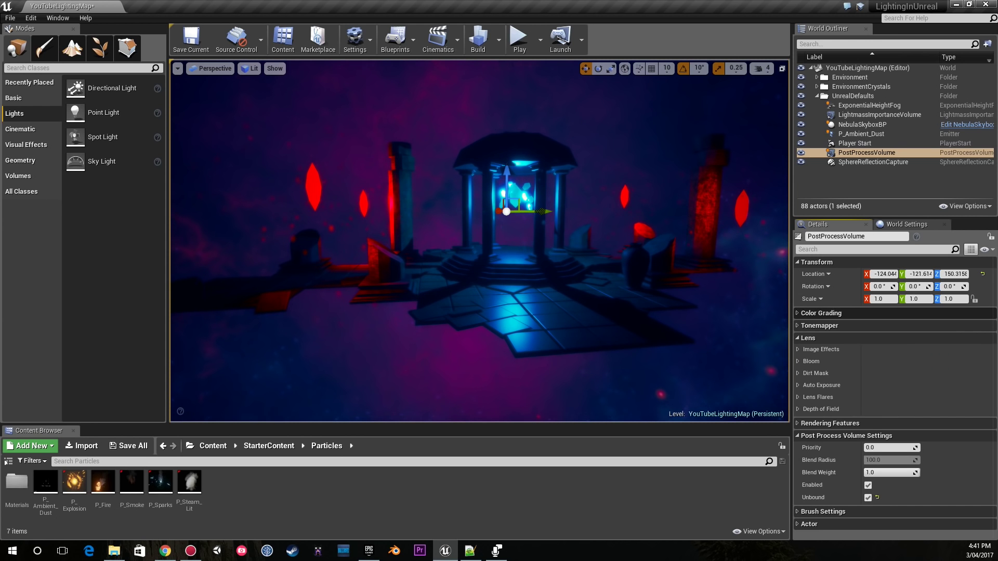
Expand Color Grading, try a lower X value for the global Contrast, undo it and collapse the group.
{"action": "right_click_drag", "start_coordinate": [478, 239], "coordinate": [476, 260]}
{"action": "key", "text": "d"}
{"action": "key", "text": "e"}
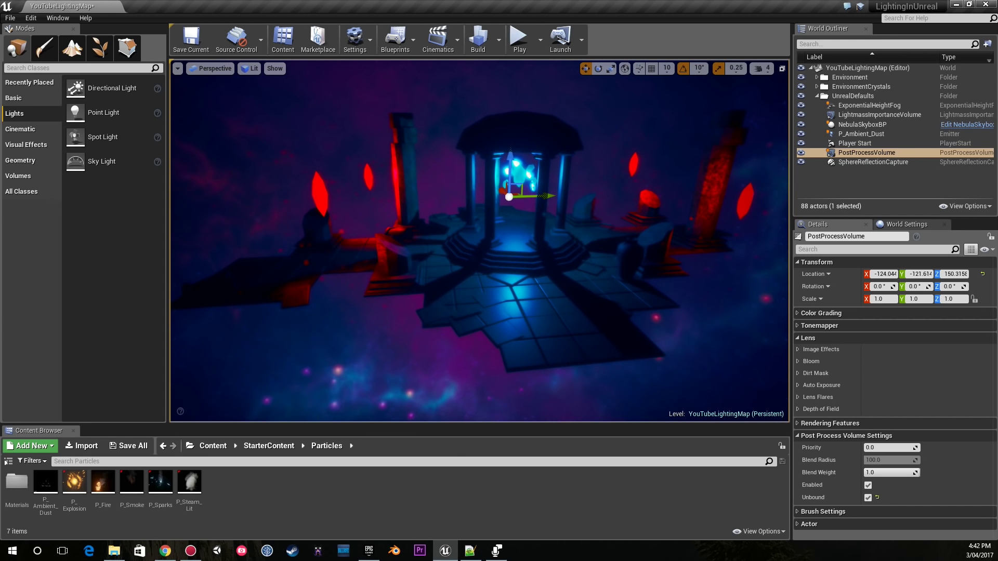
{"action": "left_click", "coordinate": [821, 313]}
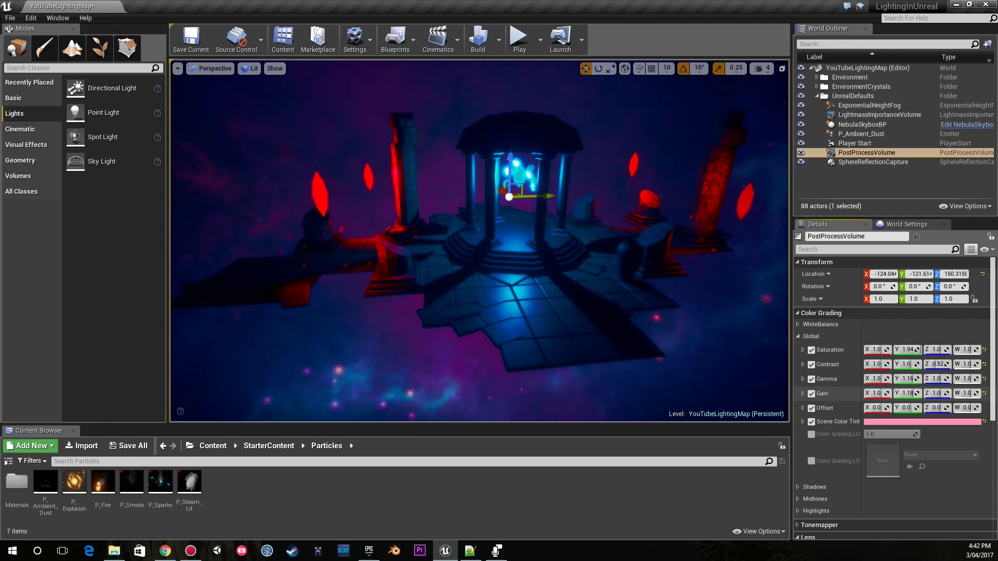
{"action": "mouse_move", "coordinate": [480, 240]}
{"action": "middle_mouse_down"}
{"action": "mouse_move", "coordinate": [459, 243]}
{"action": "mouse_move", "coordinate": [470, 239]}
{"action": "middle_mouse_up"}
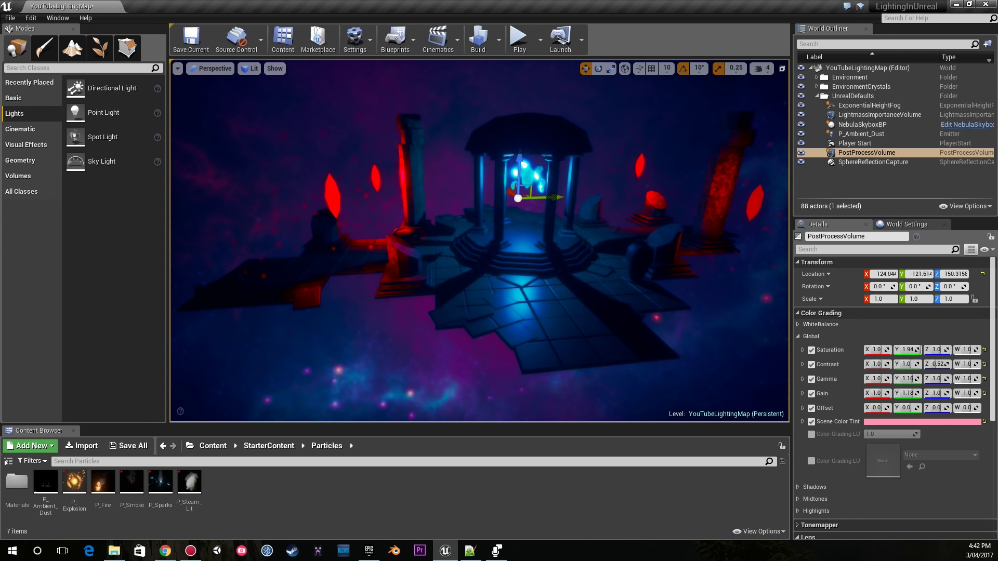
{"action": "right_click_drag", "start_coordinate": [479, 240], "coordinate": [488, 240]}
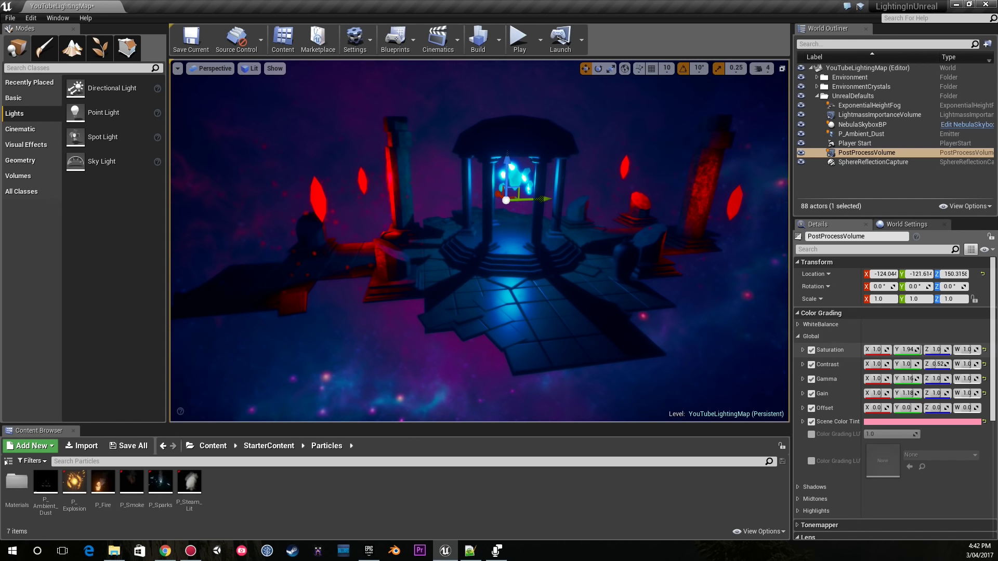
{"action": "left_click_drag", "start_coordinate": [878, 364], "coordinate": [850, 364]}
{"action": "key", "text": "ctrl+z"}
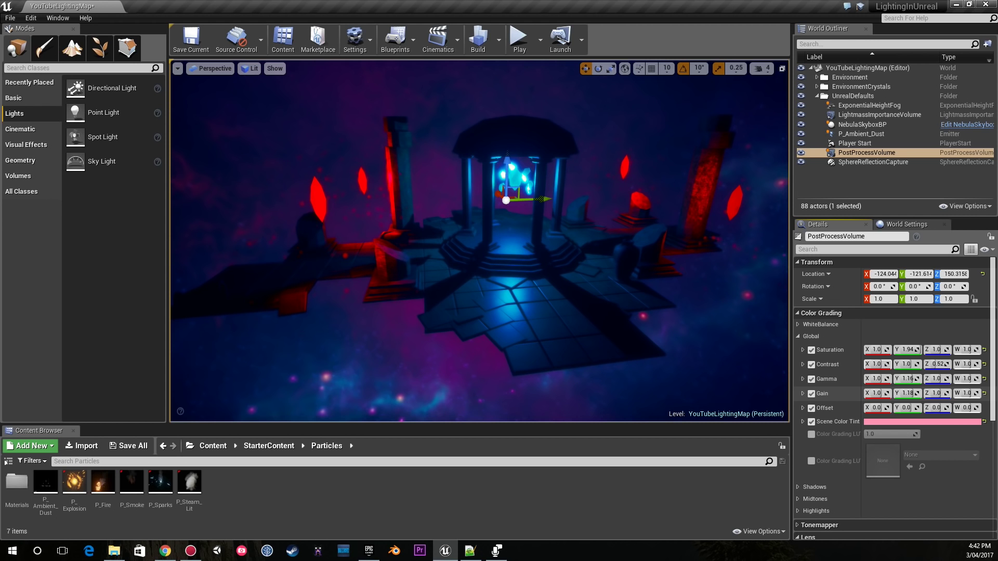
{"action": "scroll", "coordinate": [832, 393], "scroll_direction": "down", "scroll_amount": 1}
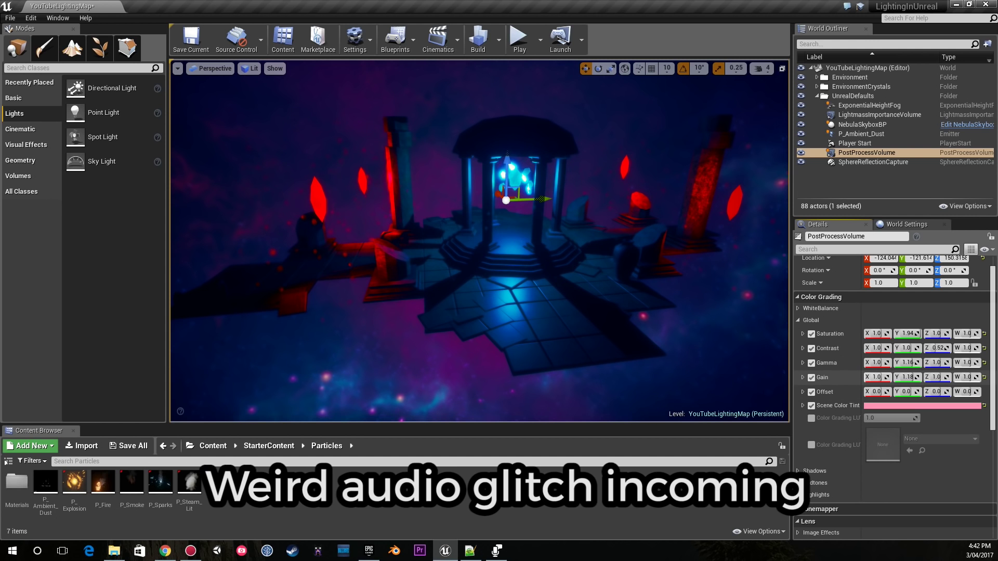
{"action": "left_click", "coordinate": [822, 297]}
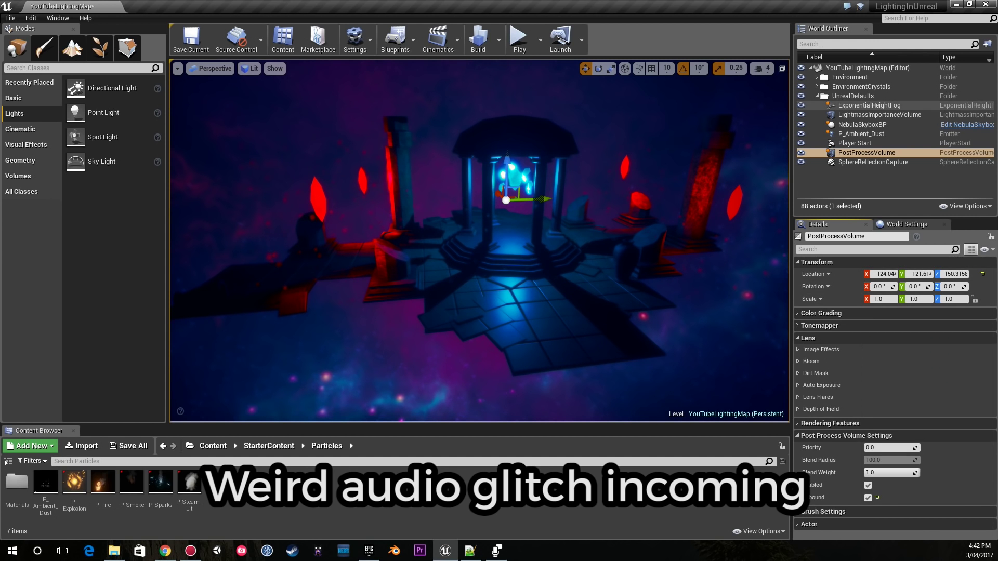
Select the SphereReflectionCapture and examine its capture settings and the reflections around the temple floor.
{"action": "left_click", "coordinate": [873, 162]}
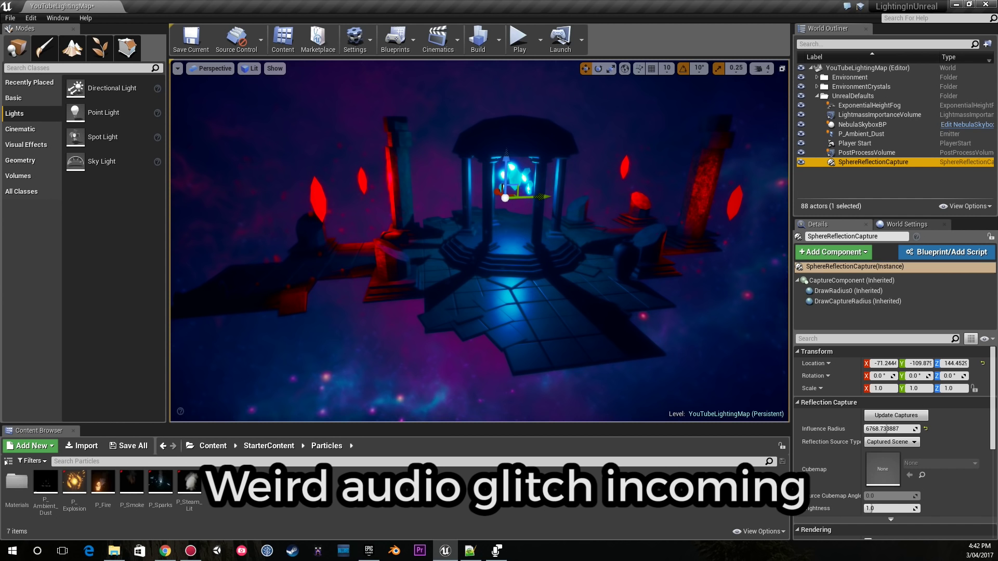
{"action": "key", "text": "w"}
{"action": "right_click_drag", "start_coordinate": [479, 240], "coordinate": [456, 278]}
{"action": "key", "text": "d"}
{"action": "key", "text": "w"}
{"action": "key", "text": "s"}
Show the root Content folder, select the MiniTemple2 mesh and open its MiniTemple_Material for editing.
{"action": "left_click", "coordinate": [269, 446]}
{"action": "left_click", "coordinate": [213, 446]}
{"action": "left_click", "coordinate": [471, 276]}
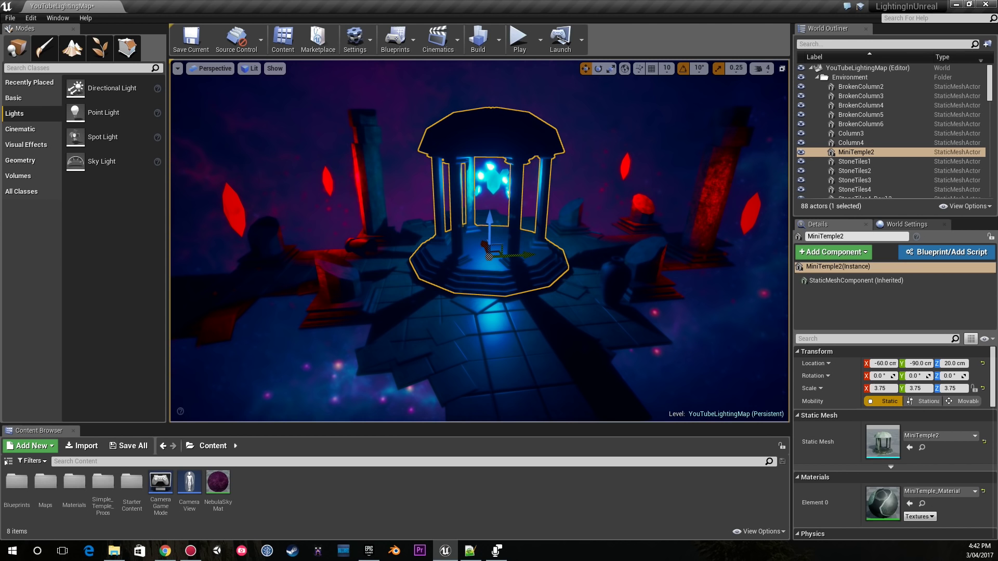
{"action": "double_click", "coordinate": [882, 503]}
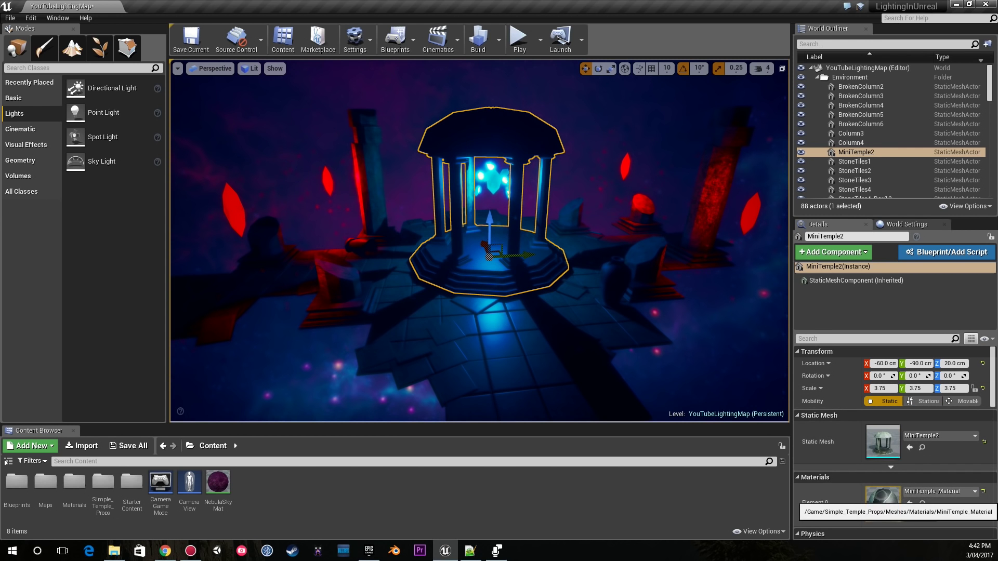
{"action": "double_click", "coordinate": [663, 85]}
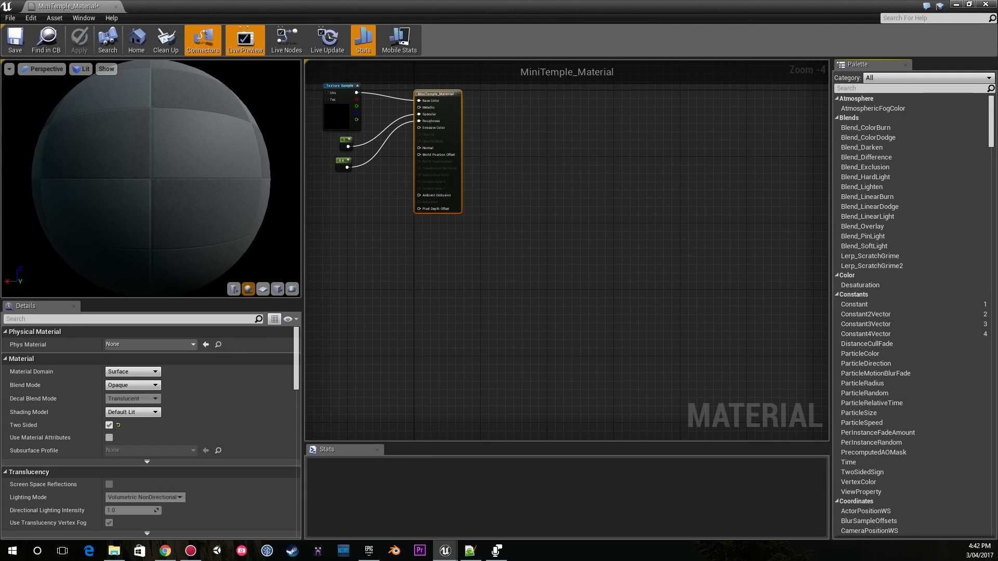
Set the material's Roughness constant to 0, save it and inspect the temple with the material editor moved aside.
{"action": "left_click", "coordinate": [442, 237]}
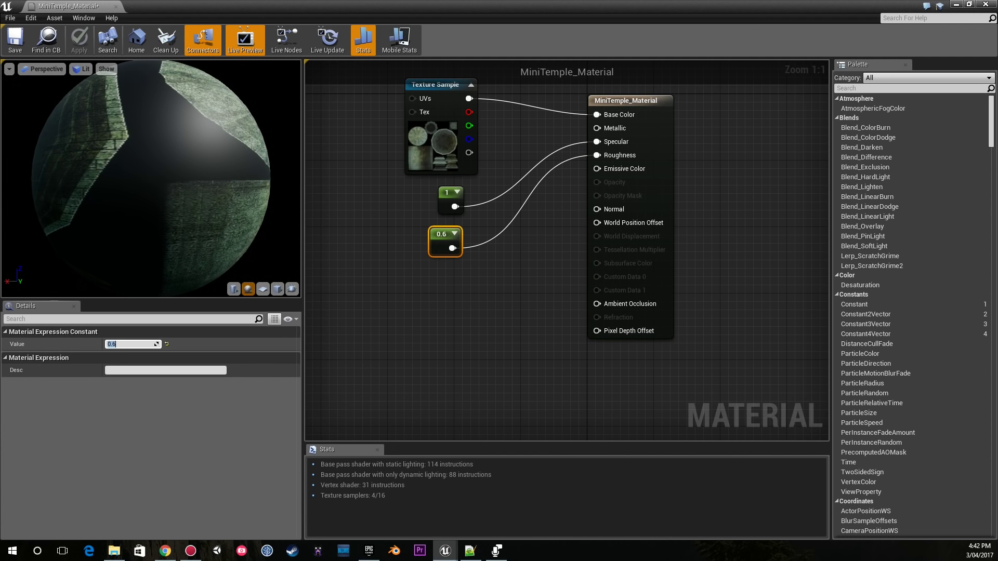
{"action": "key", "text": "Return"}
{"action": "left_click_drag", "start_coordinate": [210, 6], "coordinate": [533, 313]}
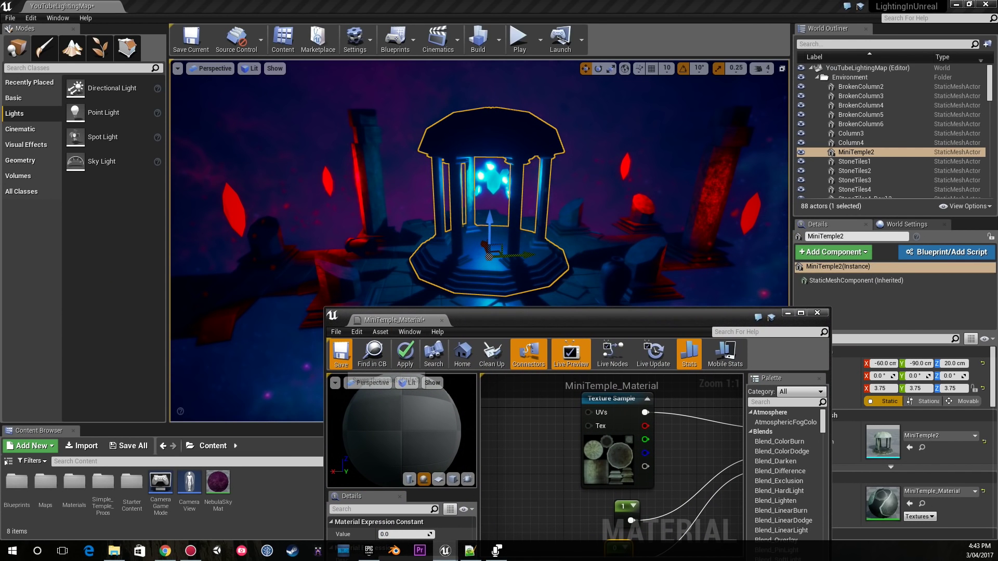
{"action": "left_click", "coordinate": [341, 353]}
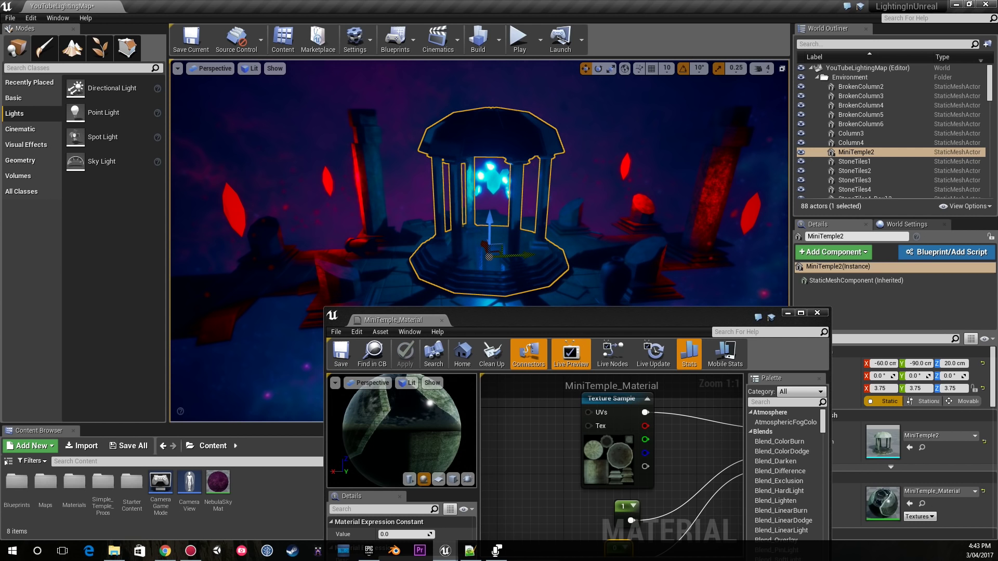
{"action": "left_click", "coordinate": [323, 145]}
{"action": "right_click_drag", "start_coordinate": [322, 146], "coordinate": [364, 171]}
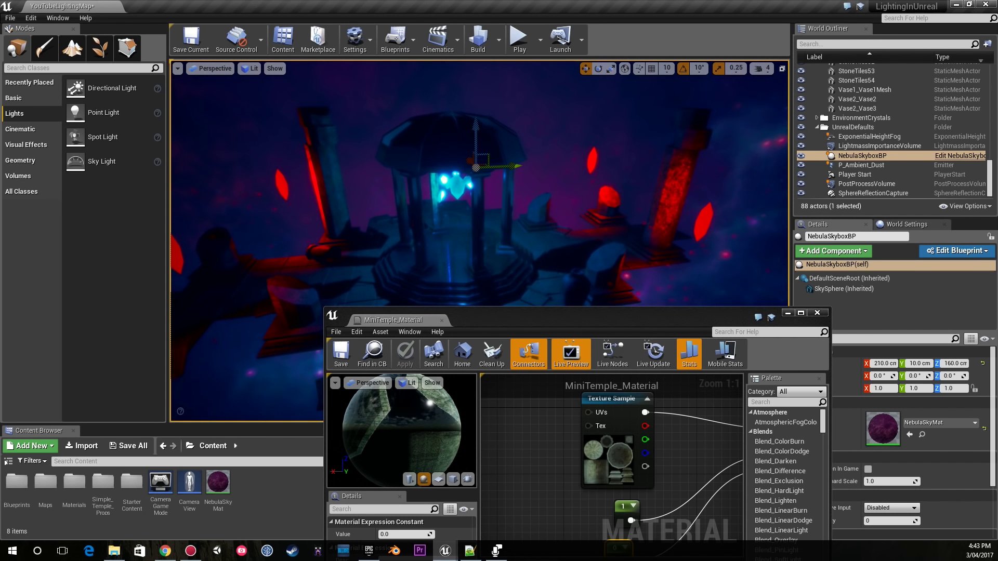
Set the Roughness constant to 0.6, save MiniTemple_Material and close its editor.
{"action": "left_click_drag", "start_coordinate": [561, 314], "coordinate": [561, 147]}
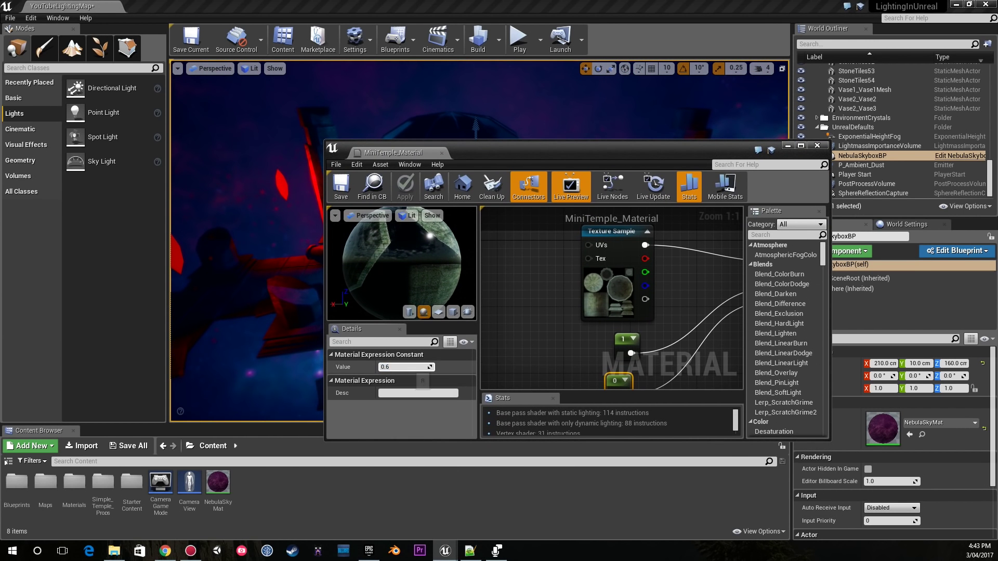
{"action": "key", "text": "Return"}
{"action": "left_click", "coordinate": [341, 190]}
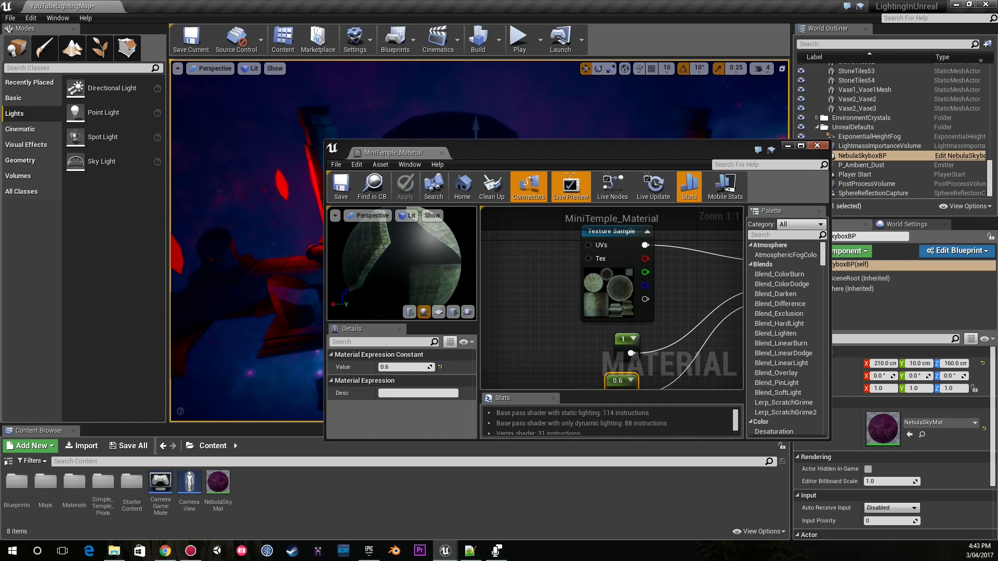
{"action": "left_click", "coordinate": [817, 145]}
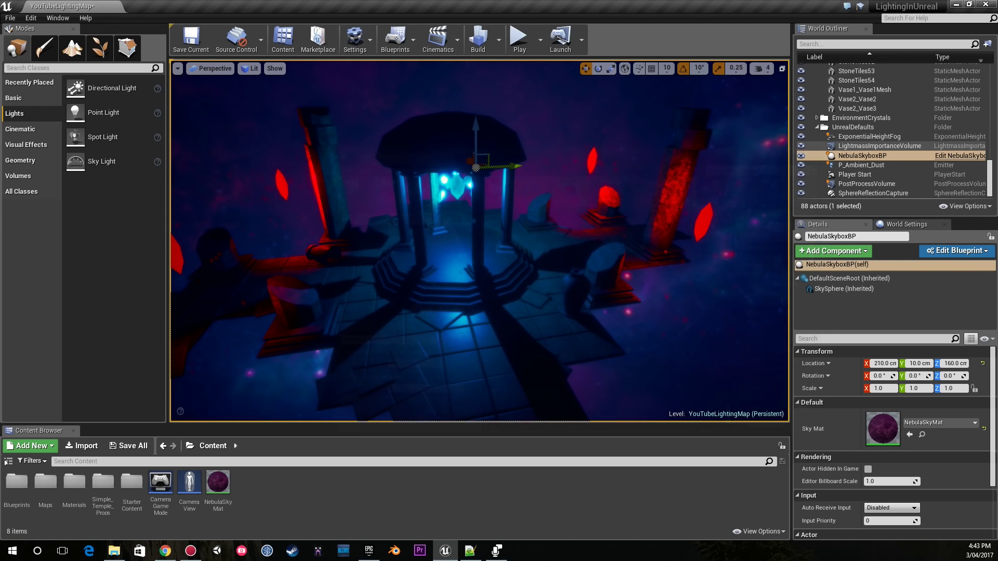
View the whole temple in Game View without gizmos and select the P_Ambient_Dust emitter.
{"action": "key", "text": "s"}
{"action": "right_click_drag", "start_coordinate": [613, 229], "coordinate": [642, 205]}
{"action": "key", "text": "w"}
{"action": "key", "text": "g"}
{"action": "mouse_move", "coordinate": [512, 233]}
{"action": "right_mouse_down"}
{"action": "mouse_move", "coordinate": [512, 244]}
{"action": "mouse_move", "coordinate": [499, 233]}
{"action": "mouse_move", "coordinate": [520, 226]}
{"action": "mouse_move", "coordinate": [495, 229]}
{"action": "right_mouse_up"}
{"action": "key", "text": "s"}
{"action": "key", "text": "w"}
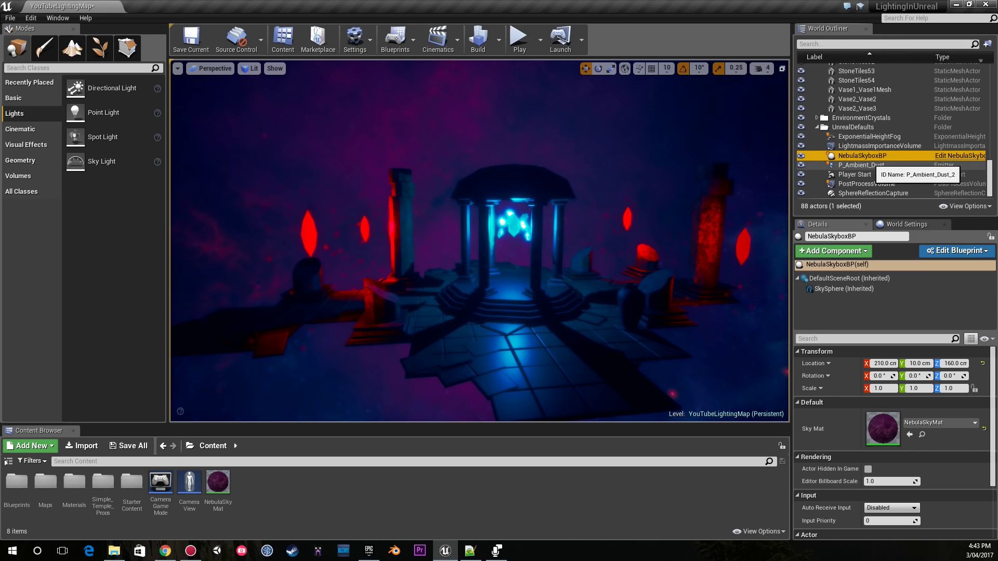
{"action": "left_click", "coordinate": [871, 165]}
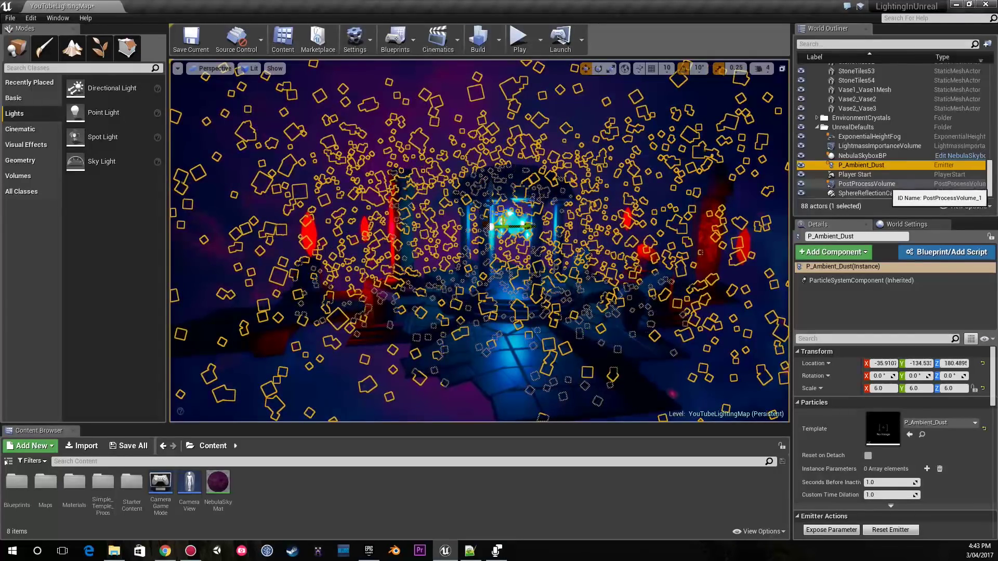
Select the LightmassImportanceVolume to show its settings, followed by the ExponentialHeightFog.
{"action": "left_click", "coordinate": [880, 146]}
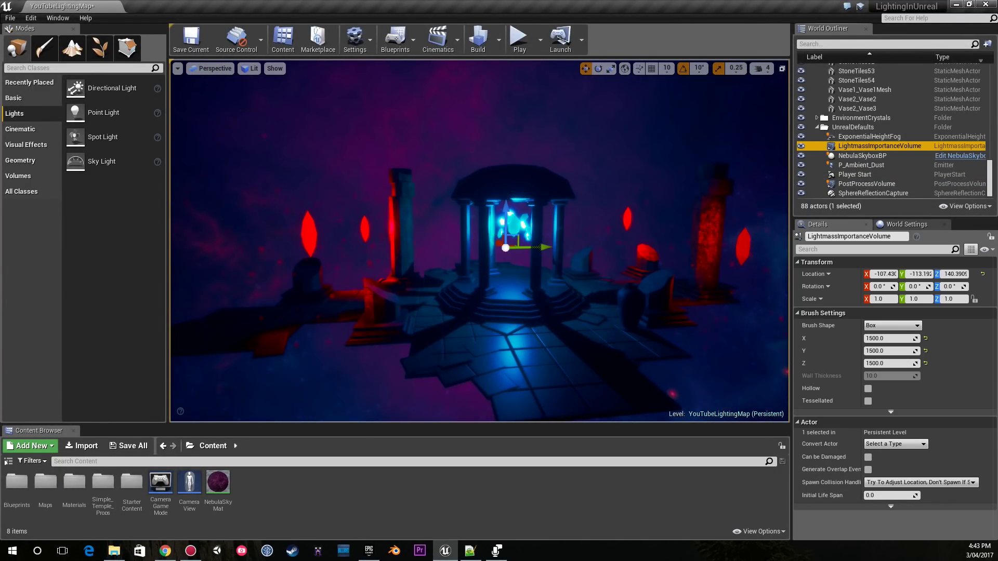
{"action": "double_click", "coordinate": [879, 146]}
{"action": "double_click", "coordinate": [869, 136]}
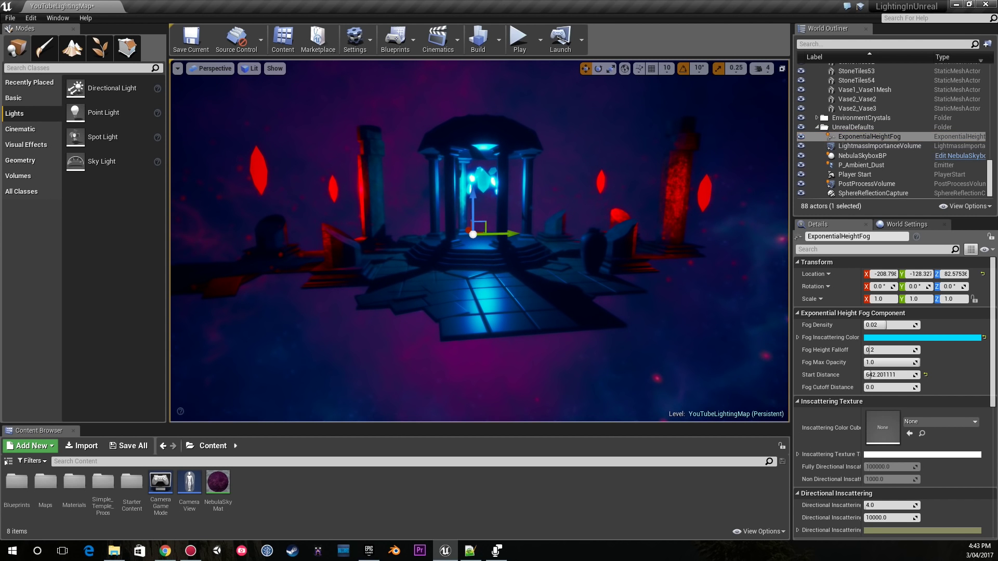
Hide and show the ExponentialHeightFog repeatedly to compare the temple scene with and without fog.
{"action": "left_click", "coordinate": [801, 137]}
{"action": "right_click_drag", "start_coordinate": [479, 241], "coordinate": [491, 221]}
{"action": "left_click", "coordinate": [801, 136]}
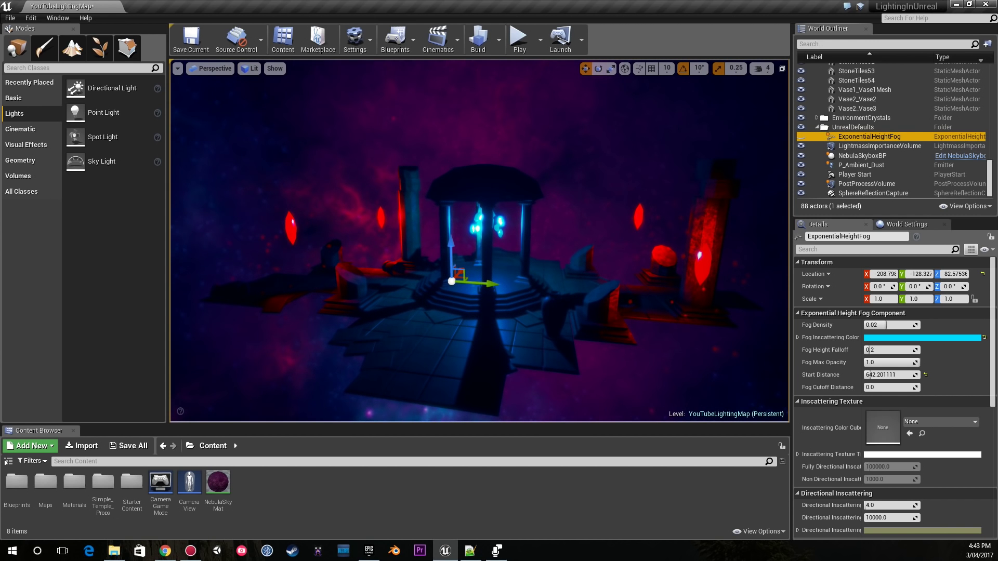
{"action": "right_click_drag", "start_coordinate": [479, 241], "coordinate": [528, 278]}
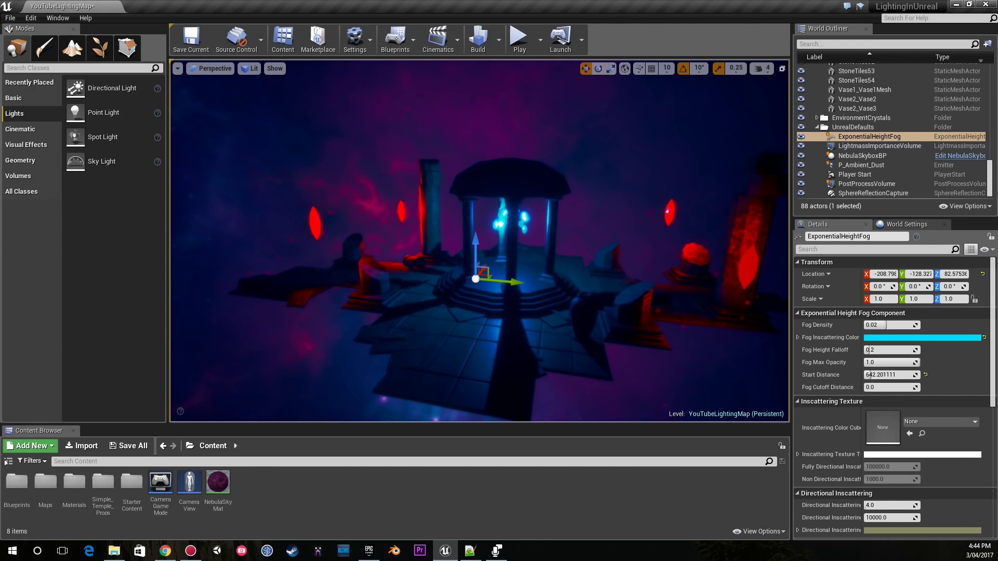
{"action": "left_click", "coordinate": [801, 137]}
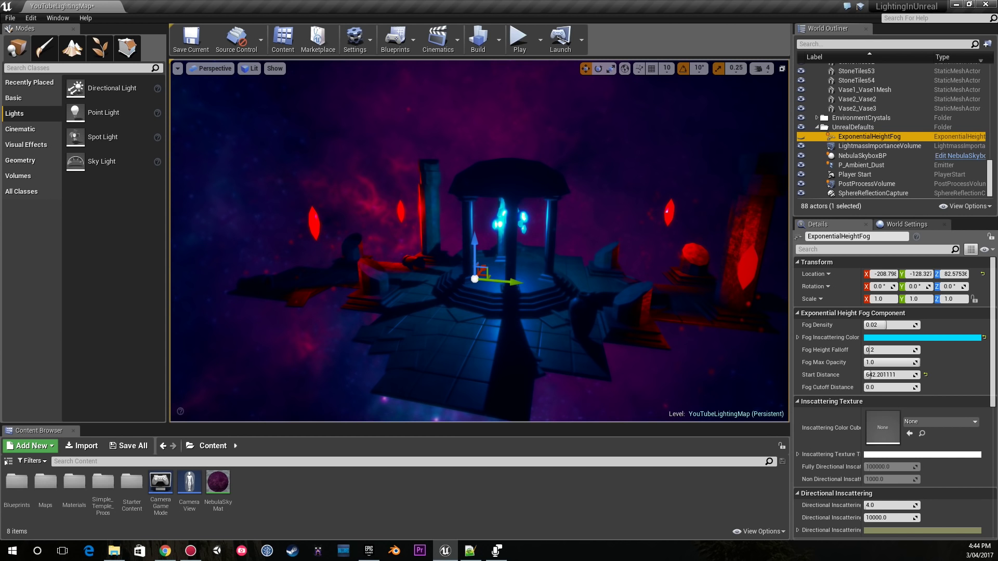
{"action": "right_click_drag", "start_coordinate": [572, 234], "coordinate": [557, 247]}
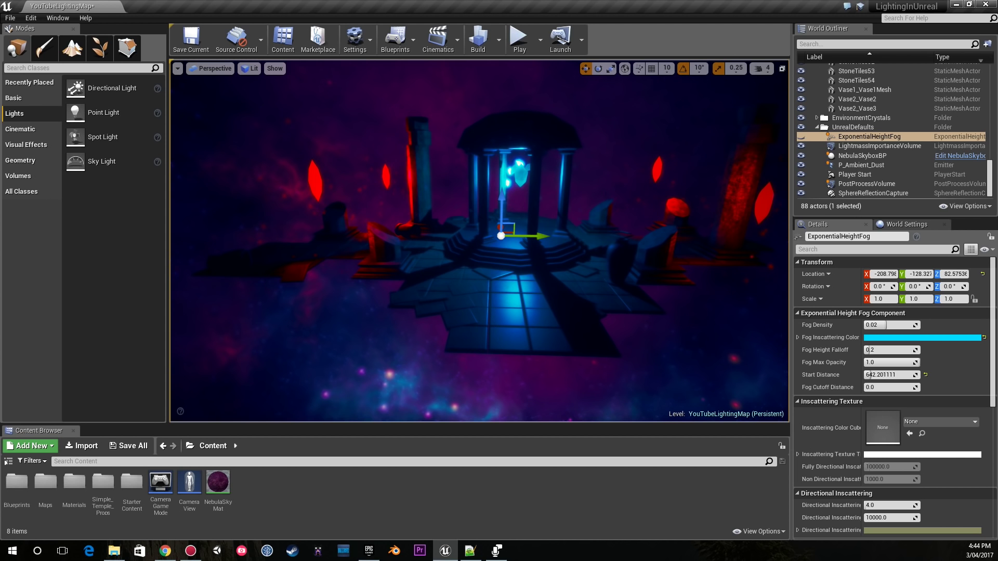
{"action": "left_click", "coordinate": [801, 137]}
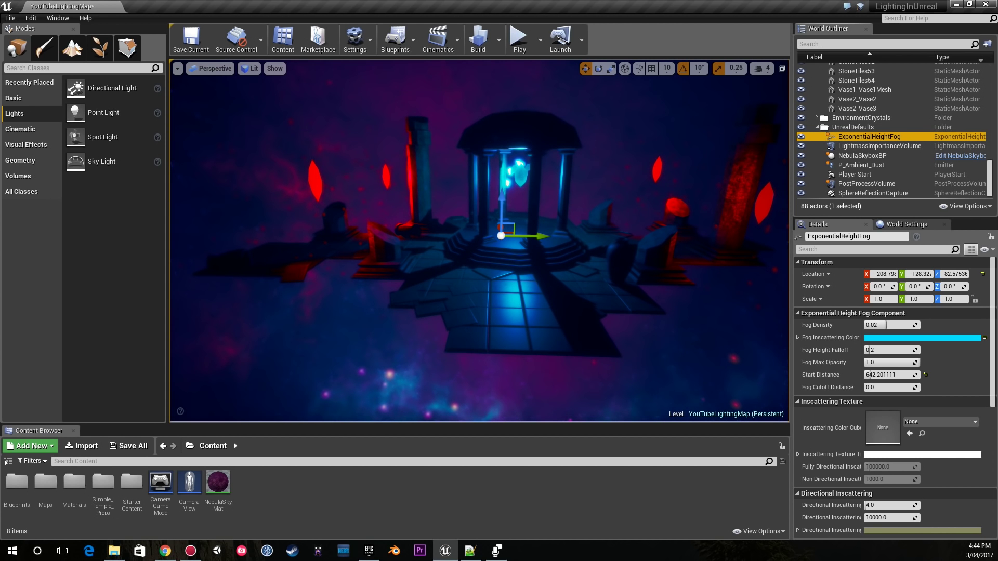
{"action": "mouse_move", "coordinate": [564, 223]}
{"action": "right_mouse_down"}
{"action": "mouse_move", "coordinate": [605, 216]}
{"action": "mouse_move", "coordinate": [571, 215]}
{"action": "right_mouse_up"}
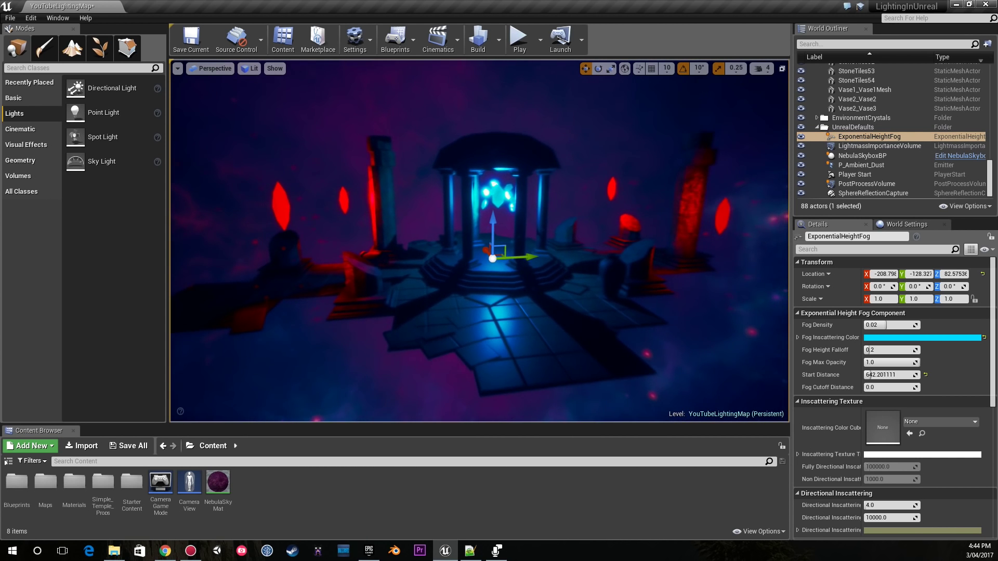
Inspect the fogged temple from several angles and select the NebulaSkyboxBP behind it.
{"action": "key", "text": "s"}
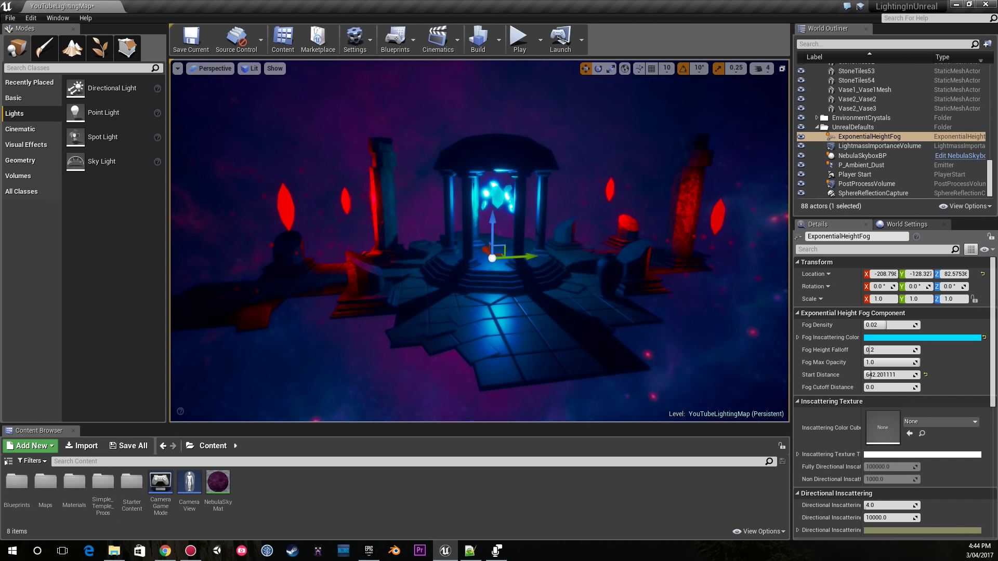
{"action": "right_click_drag", "start_coordinate": [571, 214], "coordinate": [572, 265]}
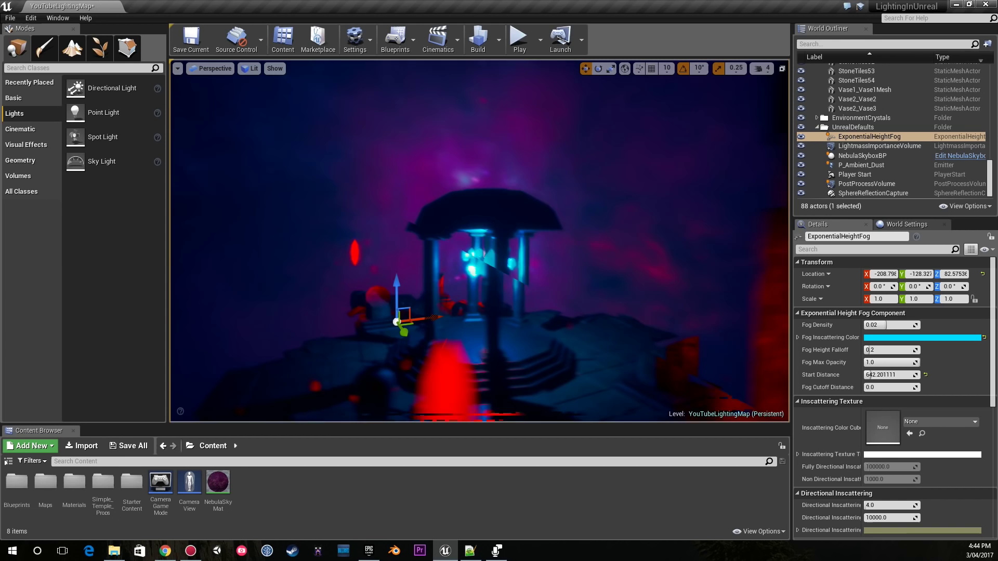
{"action": "right_click_drag", "start_coordinate": [480, 241], "coordinate": [549, 243]}
{"action": "left_click", "coordinate": [869, 137]}
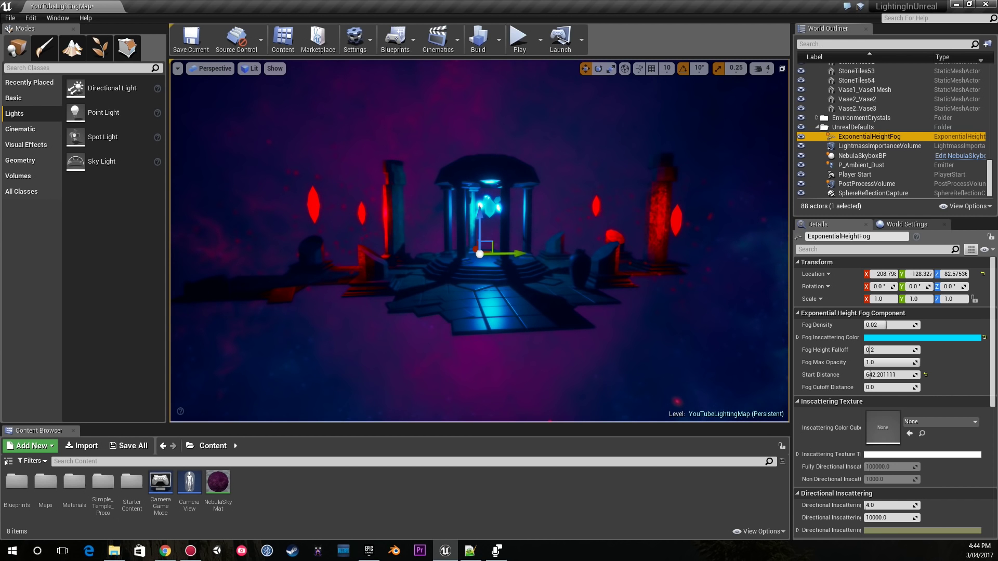
{"action": "mouse_move", "coordinate": [479, 241]}
{"action": "right_mouse_down"}
{"action": "mouse_move", "coordinate": [478, 232]}
{"action": "mouse_move", "coordinate": [536, 240]}
{"action": "mouse_move", "coordinate": [484, 241]}
{"action": "right_mouse_up"}
{"action": "right_click_drag", "start_coordinate": [543, 289], "coordinate": [527, 289]}
{"action": "right_click", "coordinate": [544, 289]}
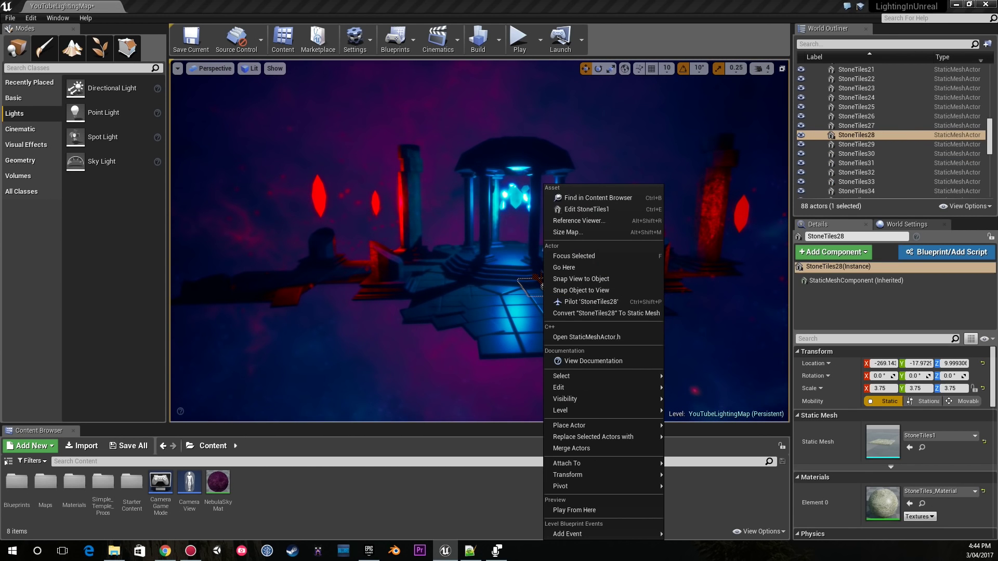
{"action": "left_click", "coordinate": [526, 202]}
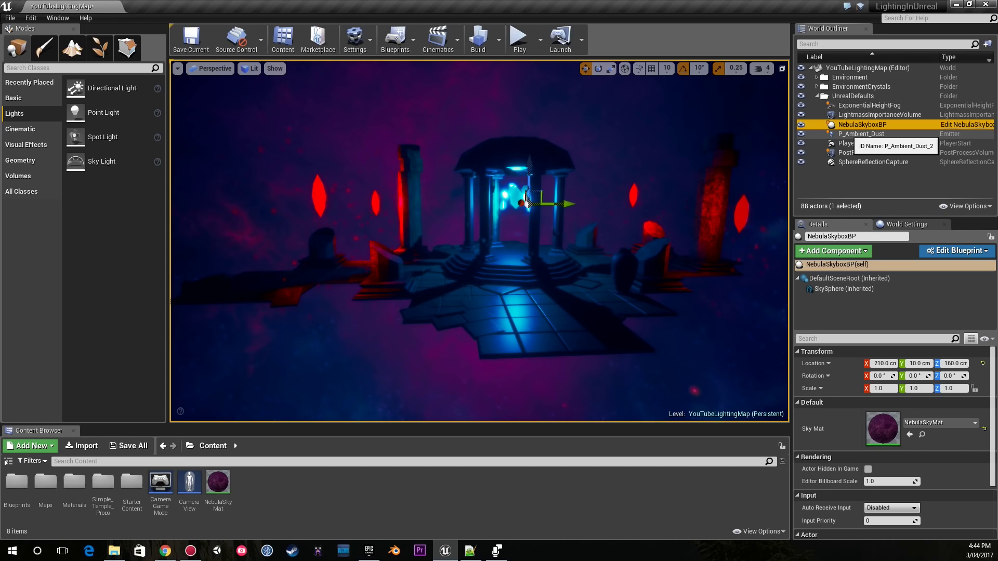
Select the P_Ambient_Dust emitter and compare the temple view with and without editor icons, ending in Game View.
{"action": "left_click", "coordinate": [861, 134]}
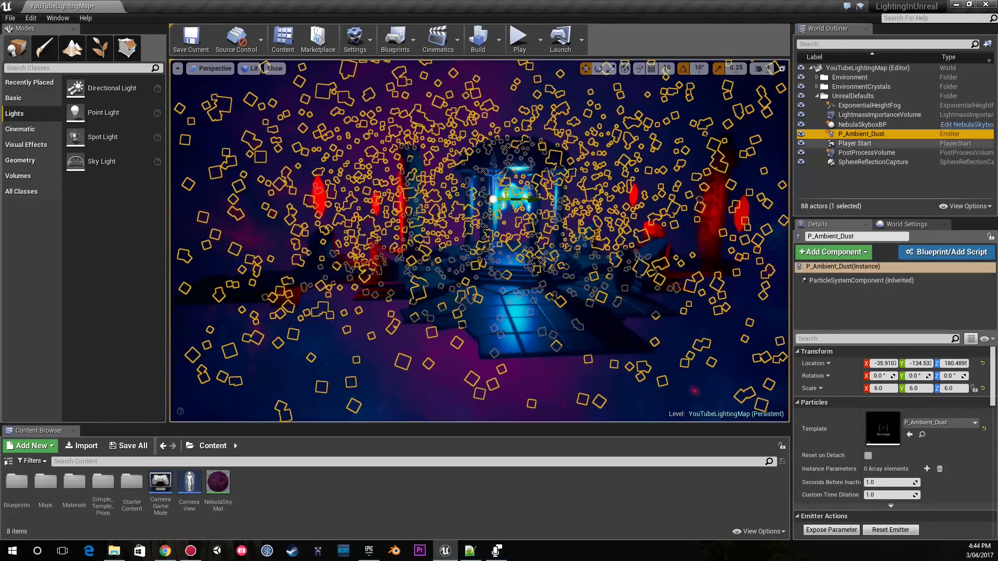
{"action": "left_click", "coordinate": [879, 144]}
{"action": "left_click", "coordinate": [863, 134]}
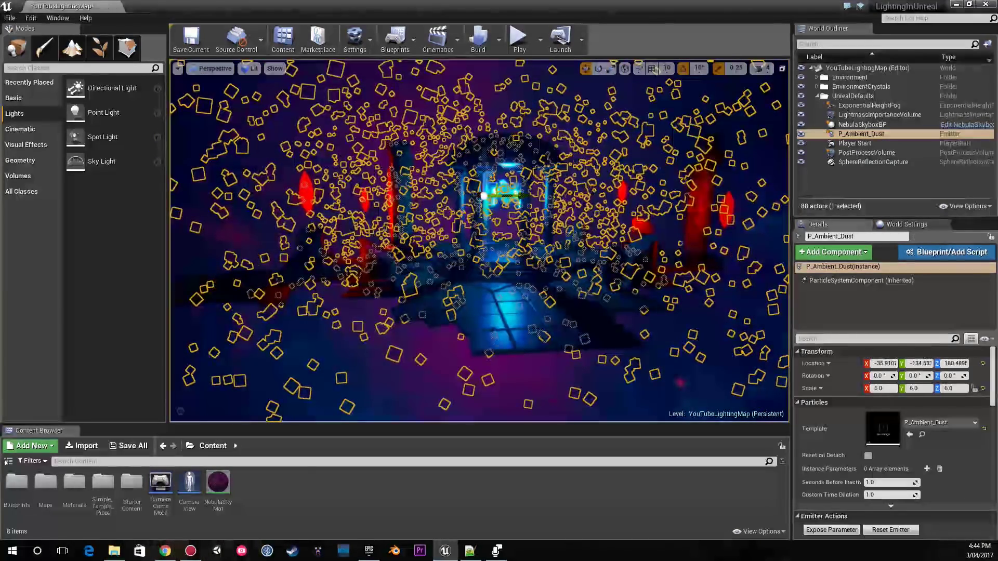
{"action": "right_click_drag", "start_coordinate": [480, 240], "coordinate": [492, 243]}
{"action": "key", "text": "g"}
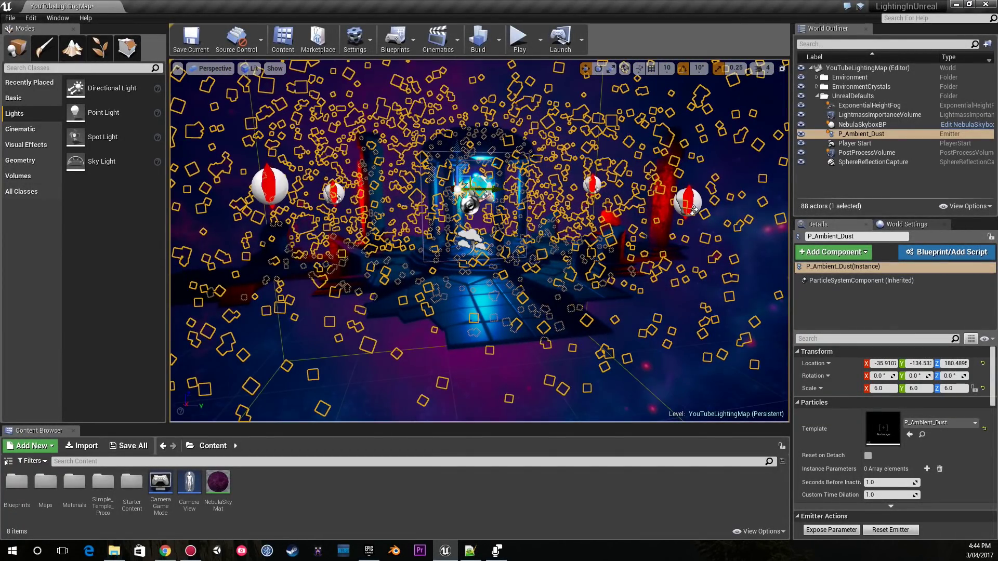
{"action": "key", "text": "g"}
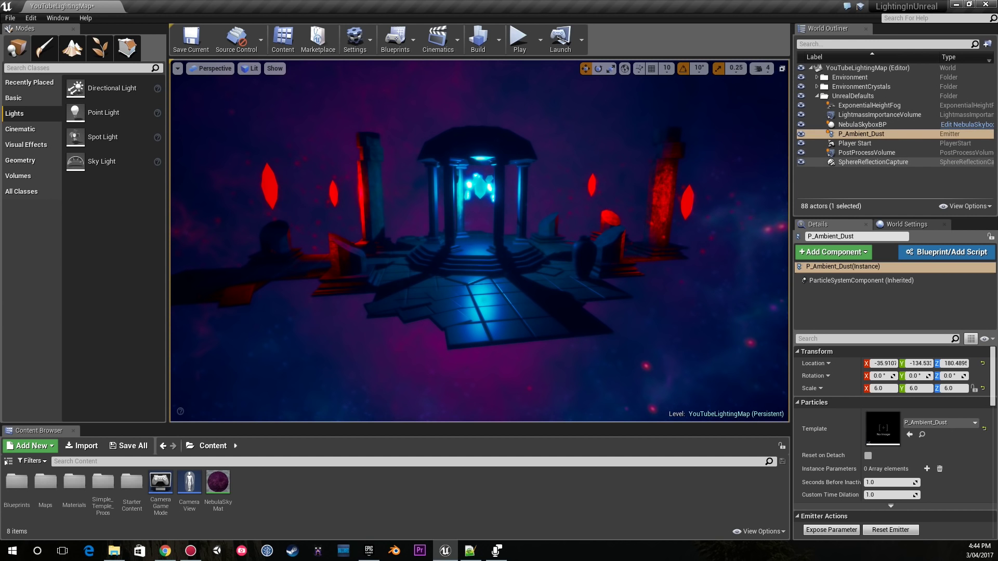
Review the Bloom and Dirt Mask settings of the PostProcessVolume, collapsing each group again.
{"action": "left_click", "coordinate": [831, 153]}
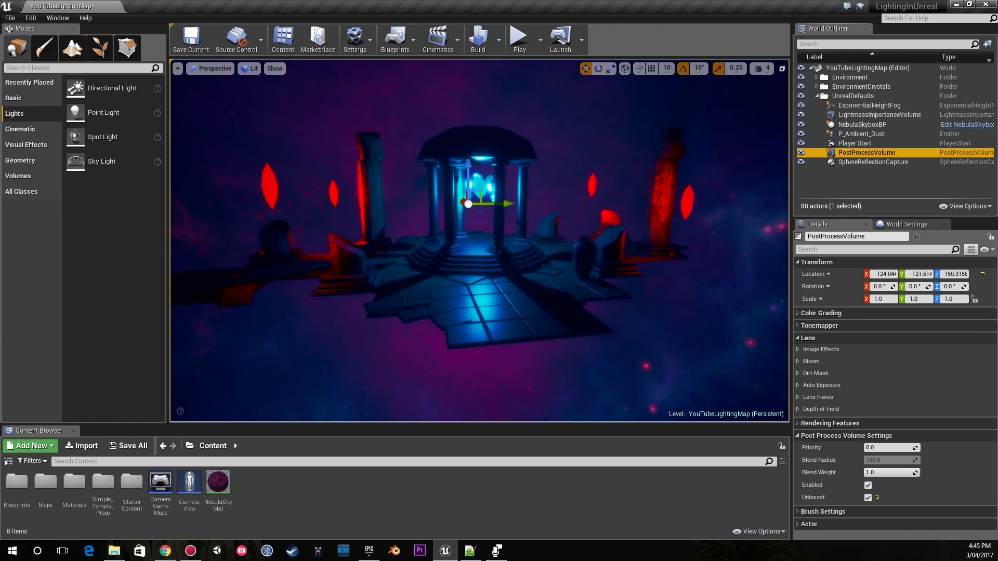
{"action": "left_click", "coordinate": [811, 362]}
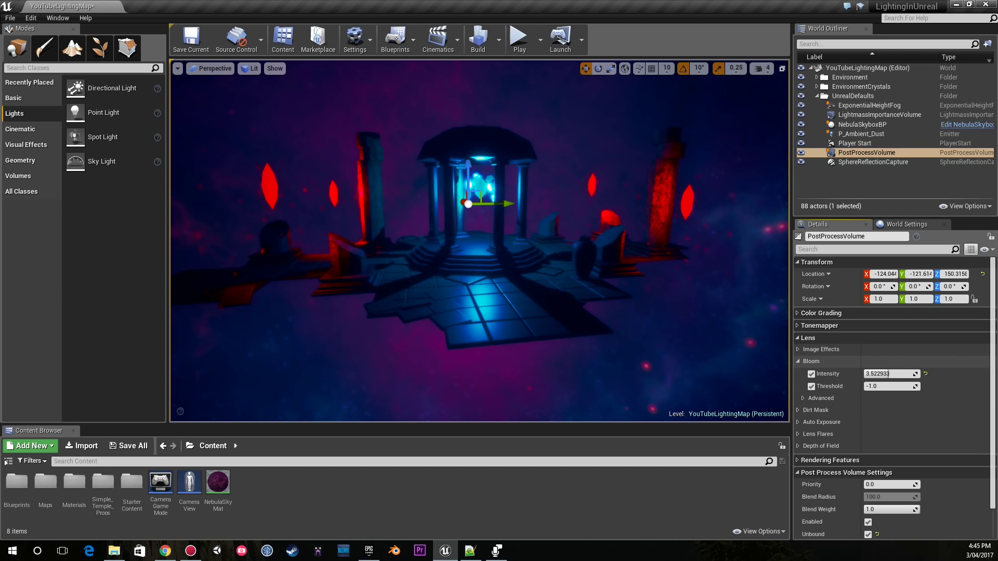
{"action": "left_click", "coordinate": [811, 362]}
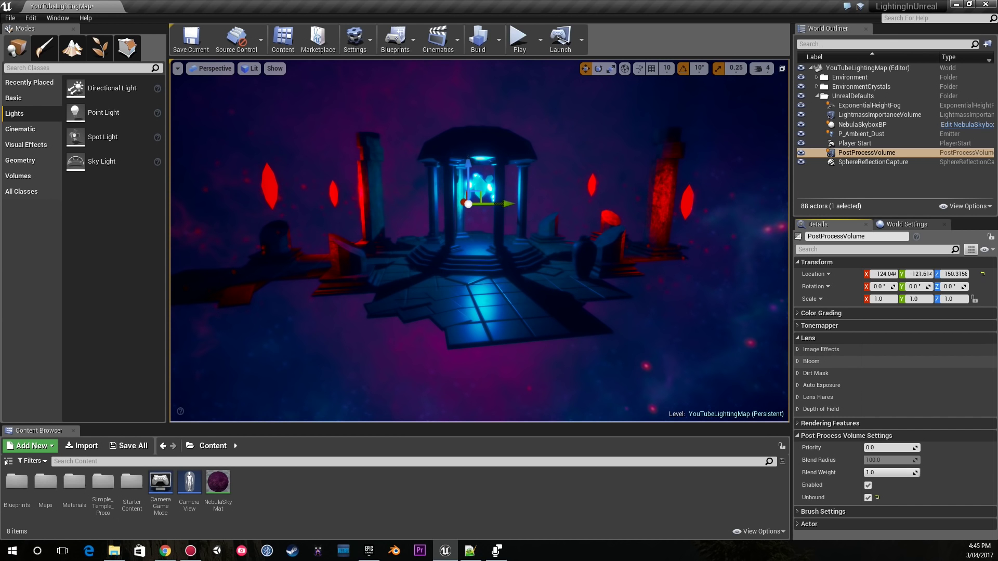
{"action": "left_click", "coordinate": [815, 373]}
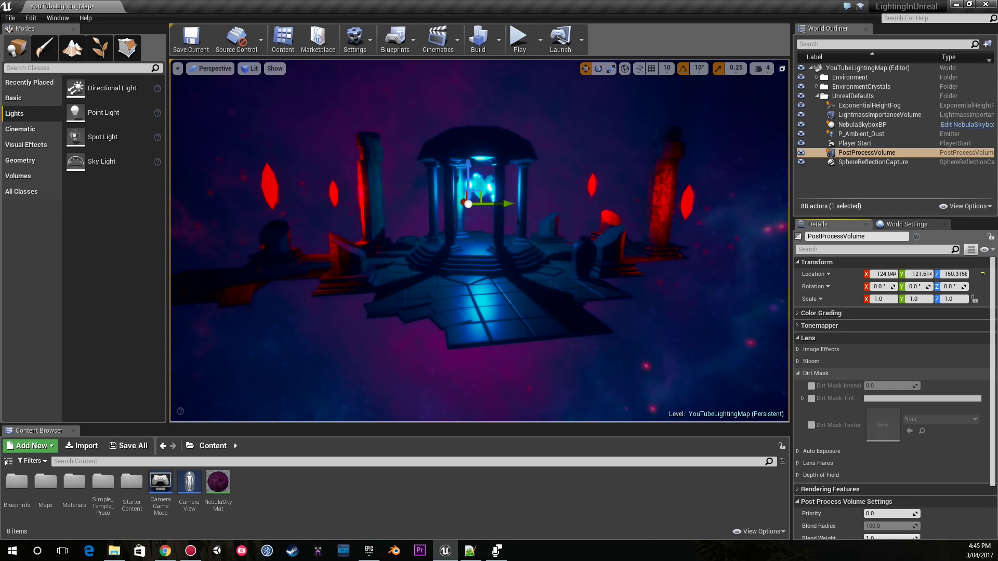
{"action": "left_click", "coordinate": [815, 373]}
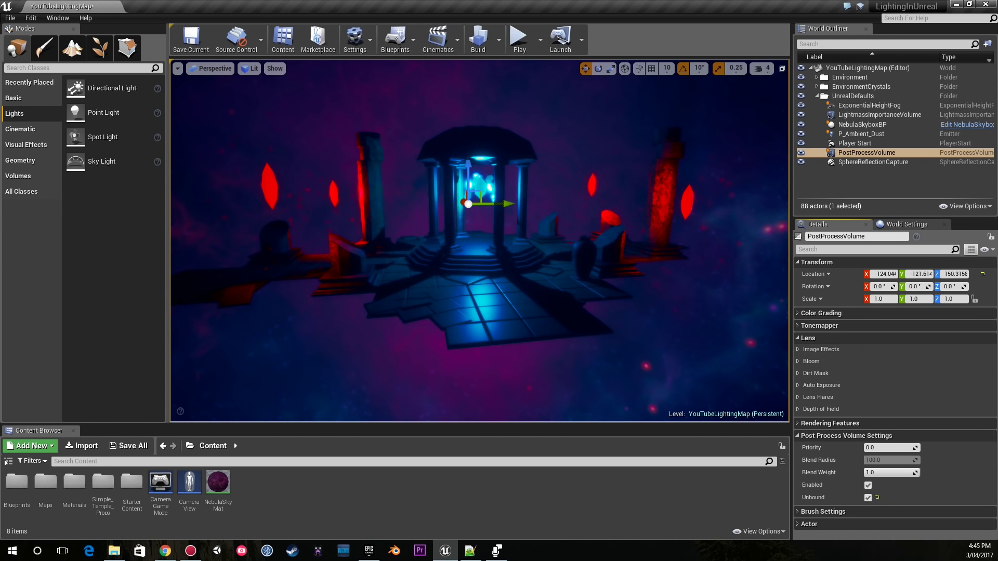
Select the NebulaSkyboxBP in the scene and examine the lit temple, crystals and nebula background from different angles.
{"action": "left_click", "coordinate": [624, 323]}
{"action": "mouse_move", "coordinate": [624, 323]}
{"action": "right_mouse_down"}
{"action": "mouse_move", "coordinate": [569, 320]}
{"action": "mouse_move", "coordinate": [614, 314]}
{"action": "mouse_move", "coordinate": [619, 298]}
{"action": "mouse_move", "coordinate": [617, 318]}
{"action": "right_mouse_up"}
{"action": "key", "text": "w"}
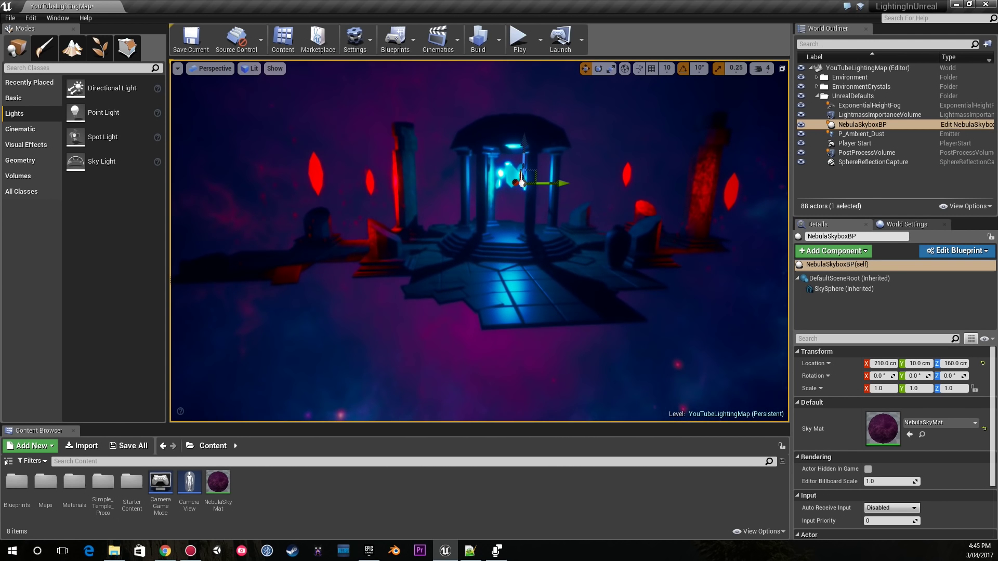
{"action": "right_click_drag", "start_coordinate": [522, 182], "coordinate": [524, 179]}
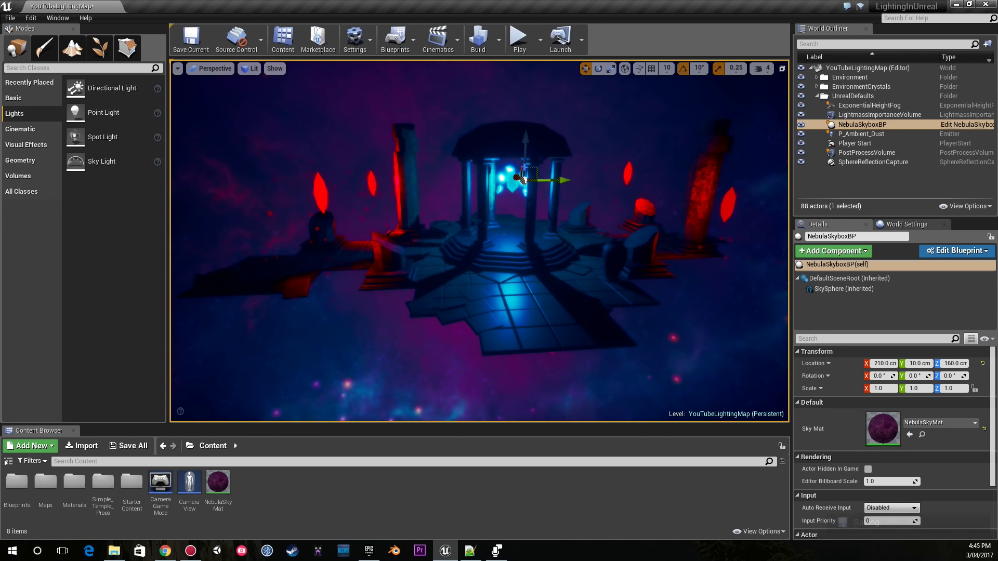
{"action": "left_click_drag", "start_coordinate": [479, 240], "coordinate": [502, 229], "text": "alt"}
{"action": "key", "text": "w"}
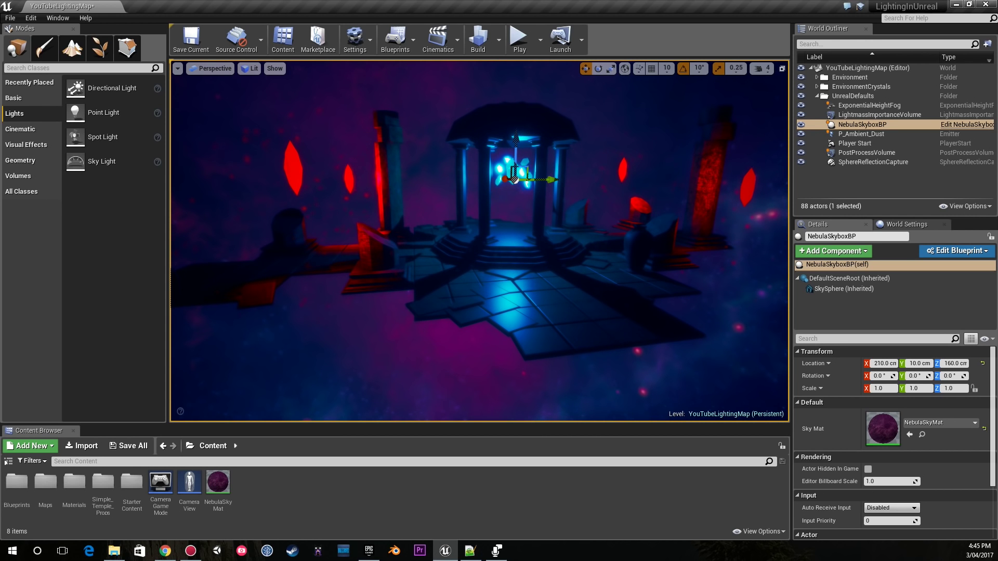
{"action": "right_click_drag", "start_coordinate": [462, 241], "coordinate": [453, 239]}
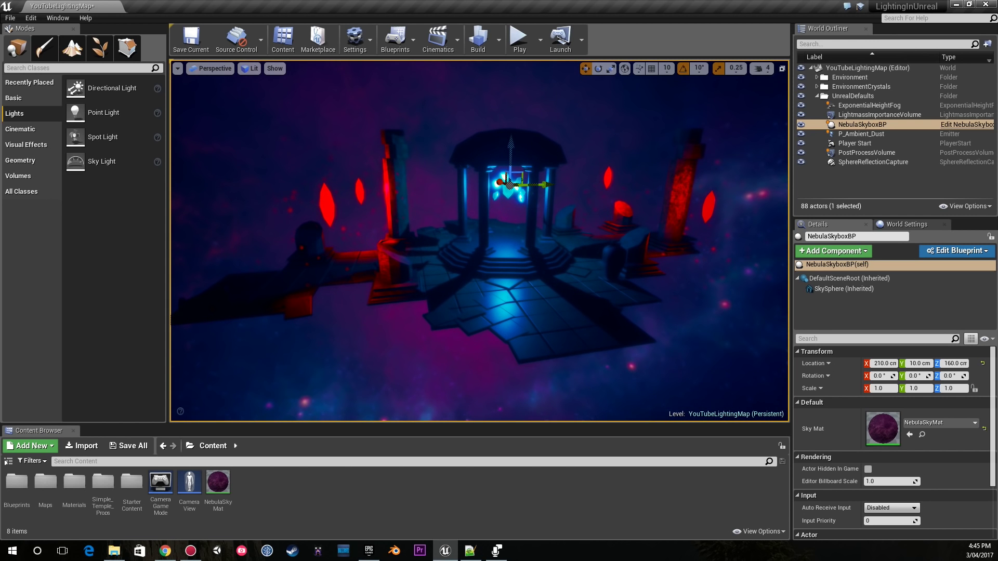
{"action": "right_click_drag", "start_coordinate": [454, 239], "coordinate": [437, 240]}
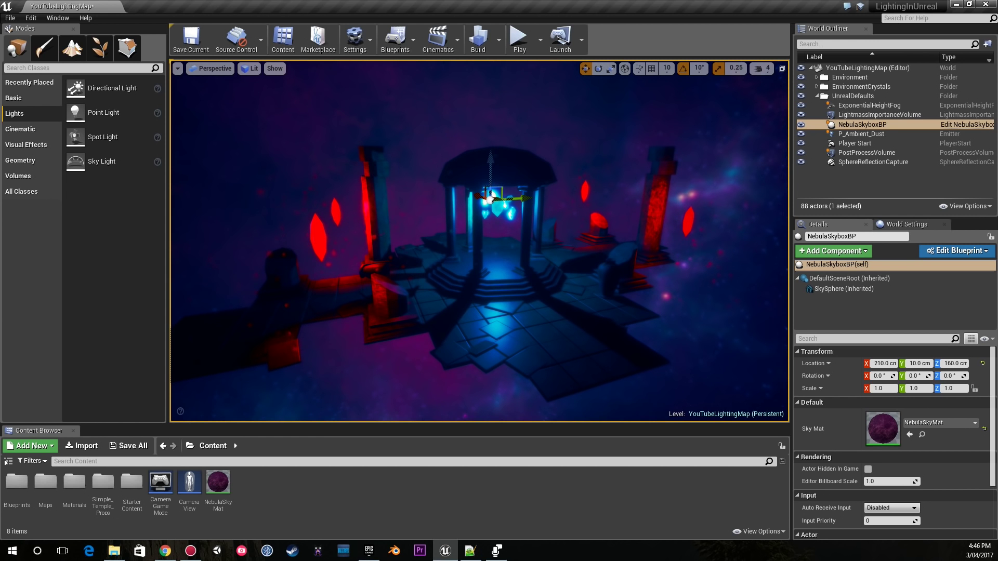
{"action": "right_click_drag", "start_coordinate": [438, 240], "coordinate": [438, 240]}
Select the ambient dust in the scene, toggle Game View off and on, and view the whole temple.
{"action": "left_click", "coordinate": [438, 239]}
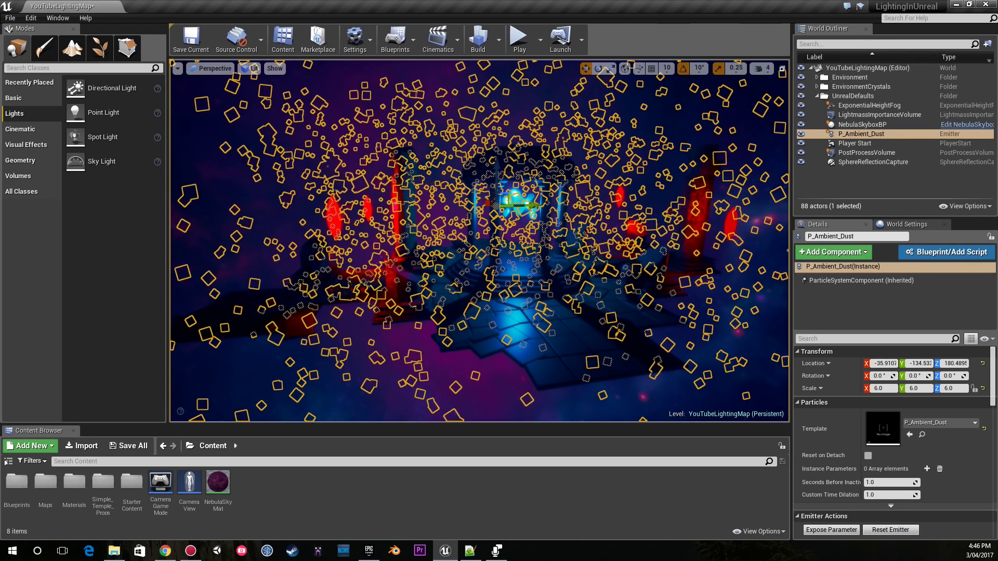
{"action": "key", "text": "g"}
{"action": "key", "text": "g"}
{"action": "right_click_drag", "start_coordinate": [438, 239], "coordinate": [437, 240]}
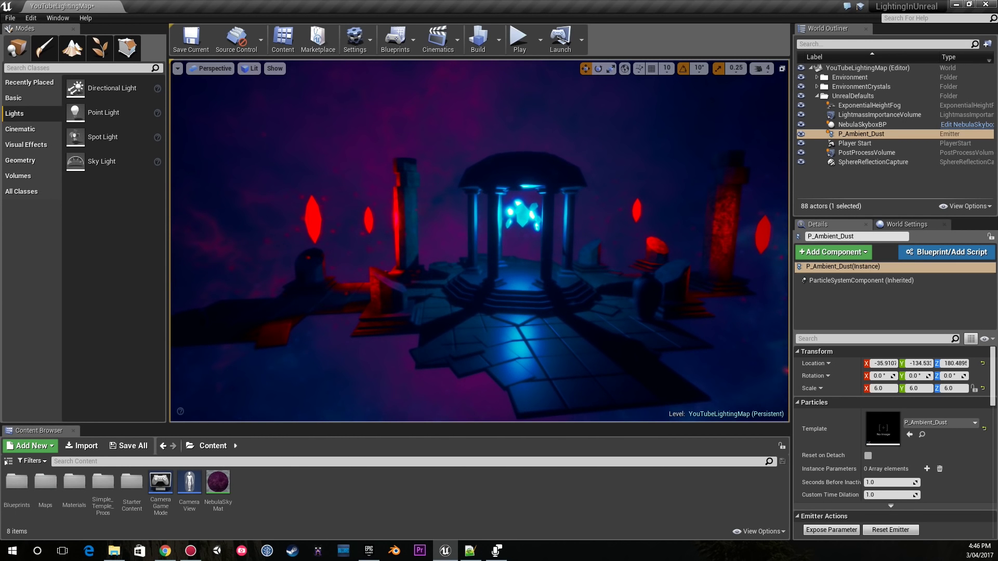
{"action": "right_click_drag", "start_coordinate": [438, 240], "coordinate": [437, 240]}
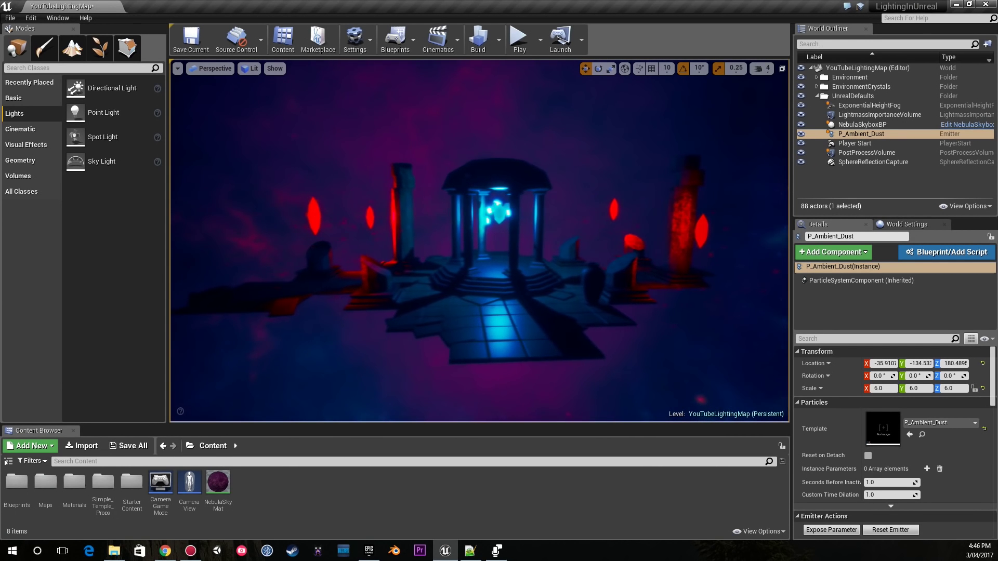